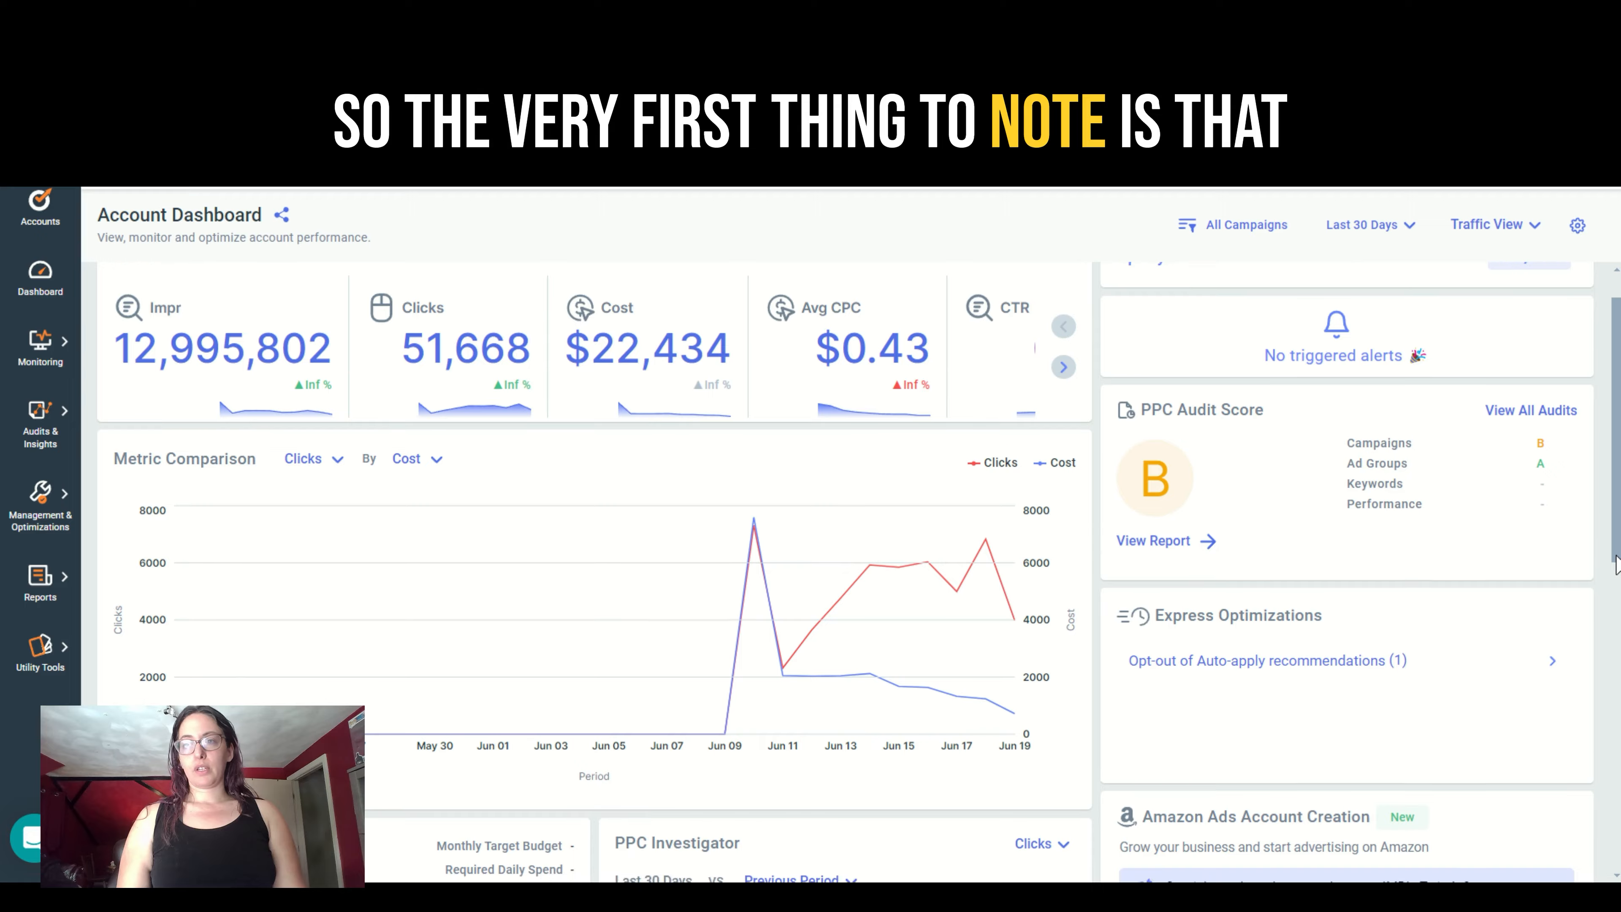
- Start Amazon Ads account creation from the account dashboard and authenticate with the work email, allowing Amazon sign-in to Optmyzr
{"action": "left_click_drag", "start_coordinate": [1615, 557], "coordinate": [1610, 703]}
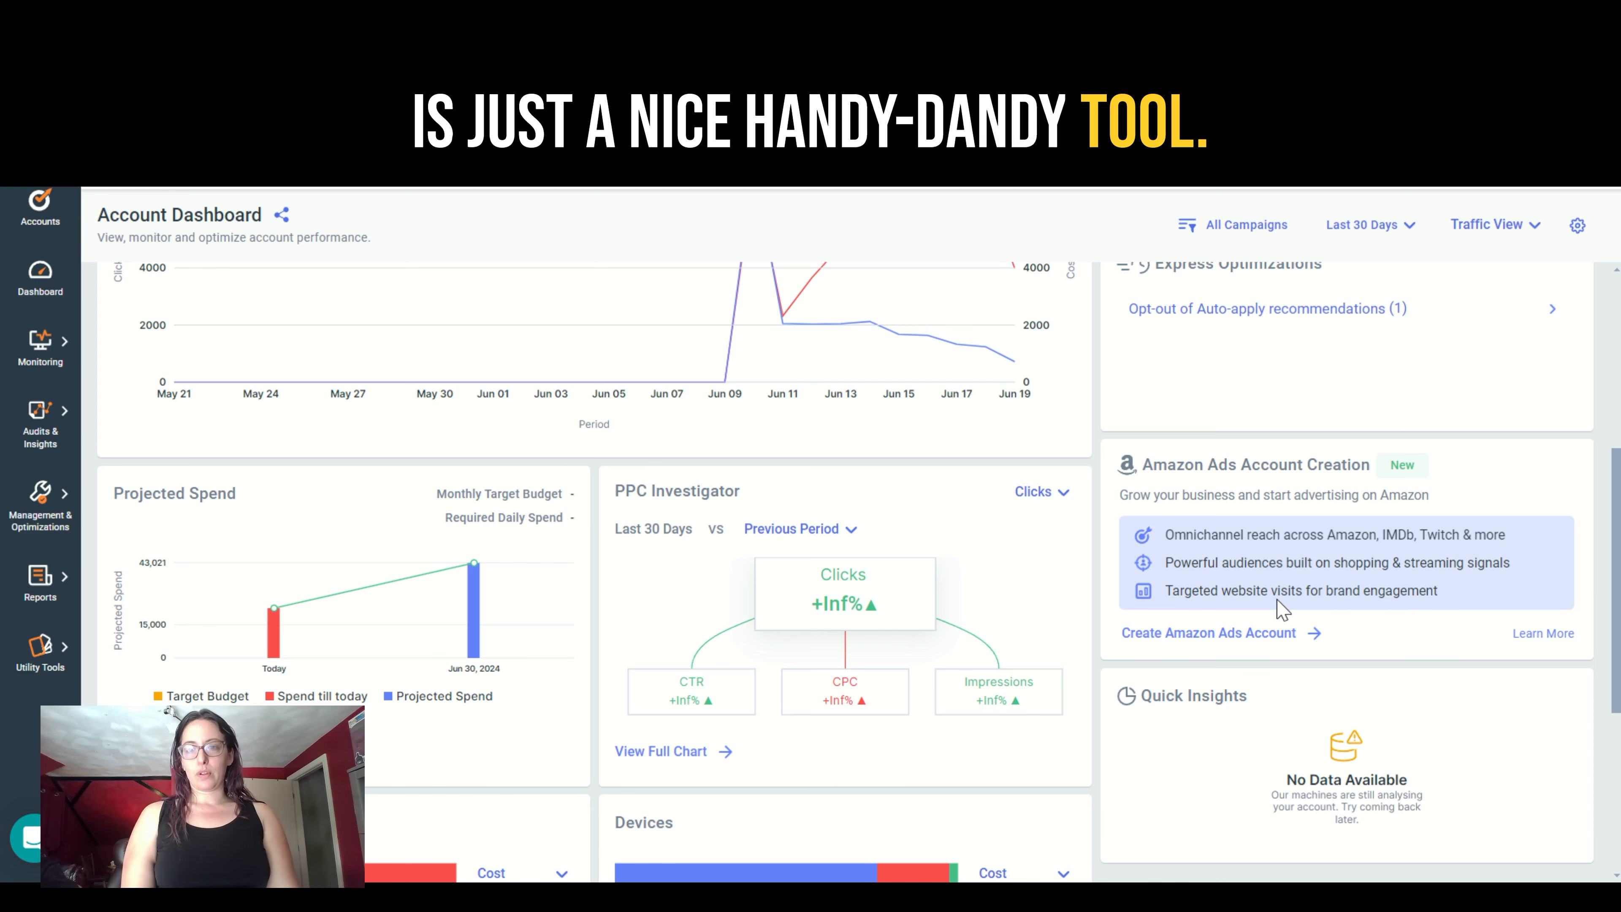
{"action": "left_click", "coordinate": [1199, 634]}
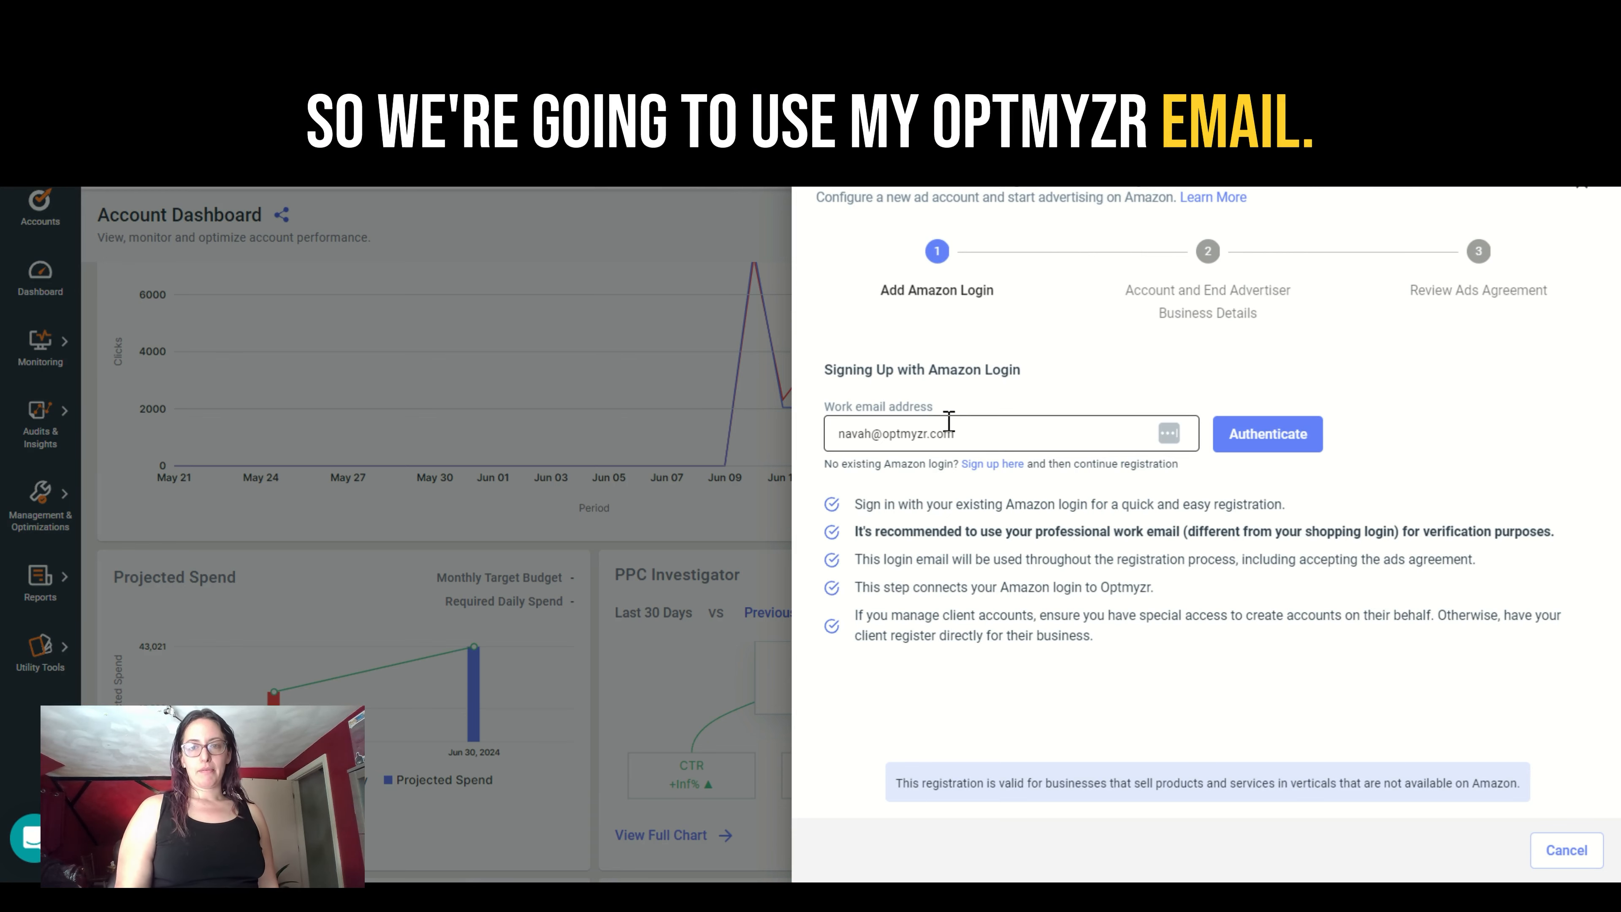
{"action": "left_click", "coordinate": [1250, 434]}
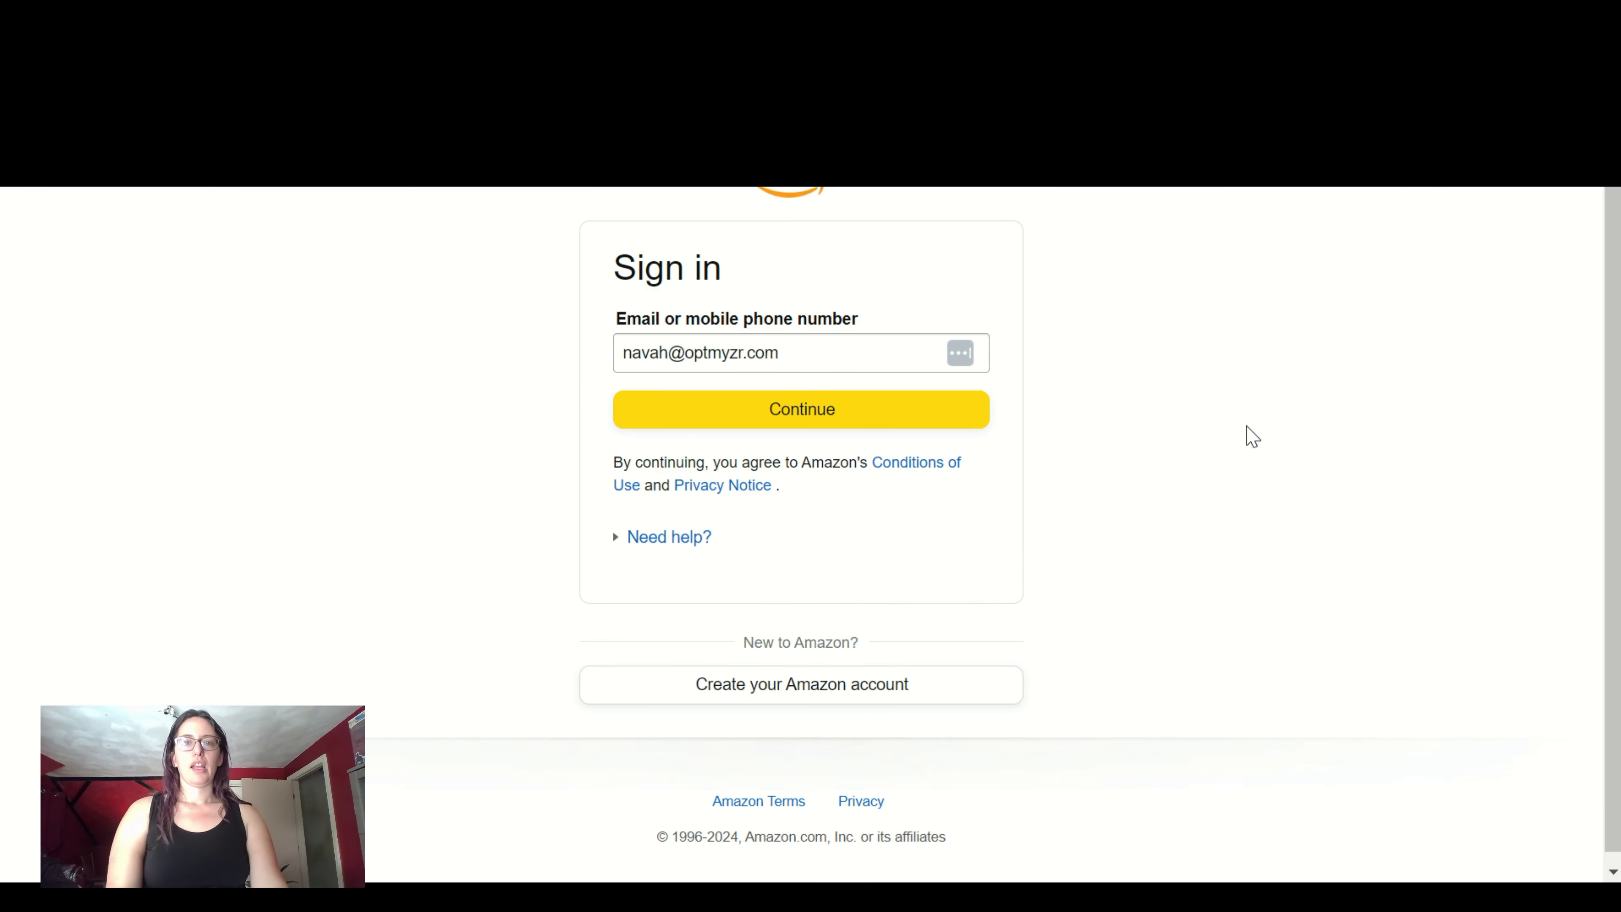
{"action": "left_click", "coordinate": [879, 413]}
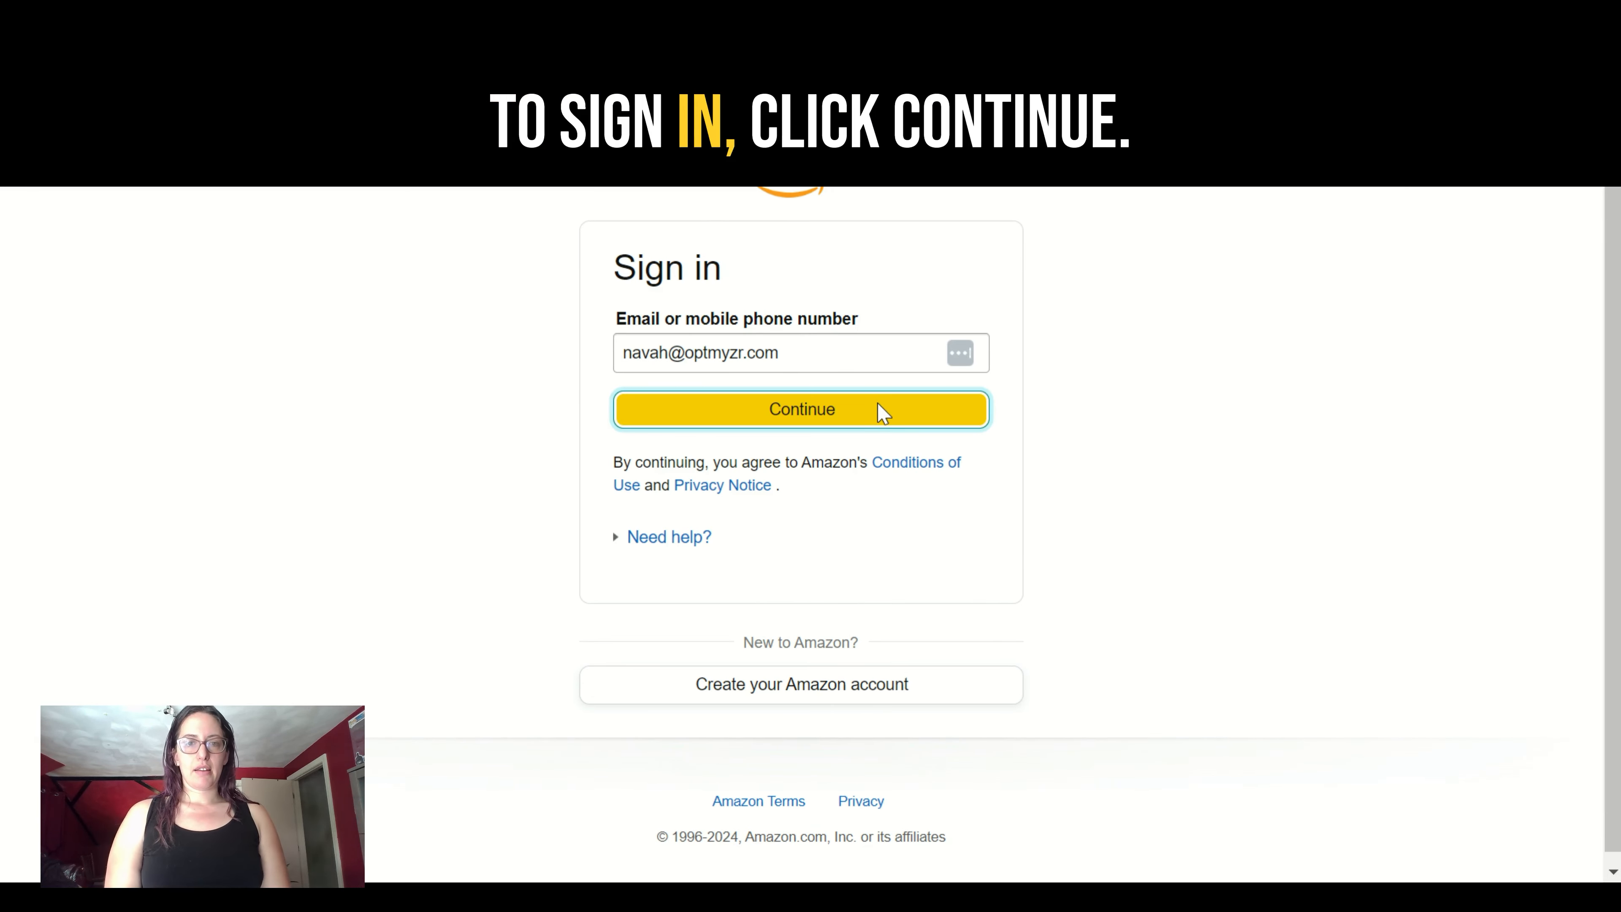
{"action": "left_click", "coordinate": [882, 466]}
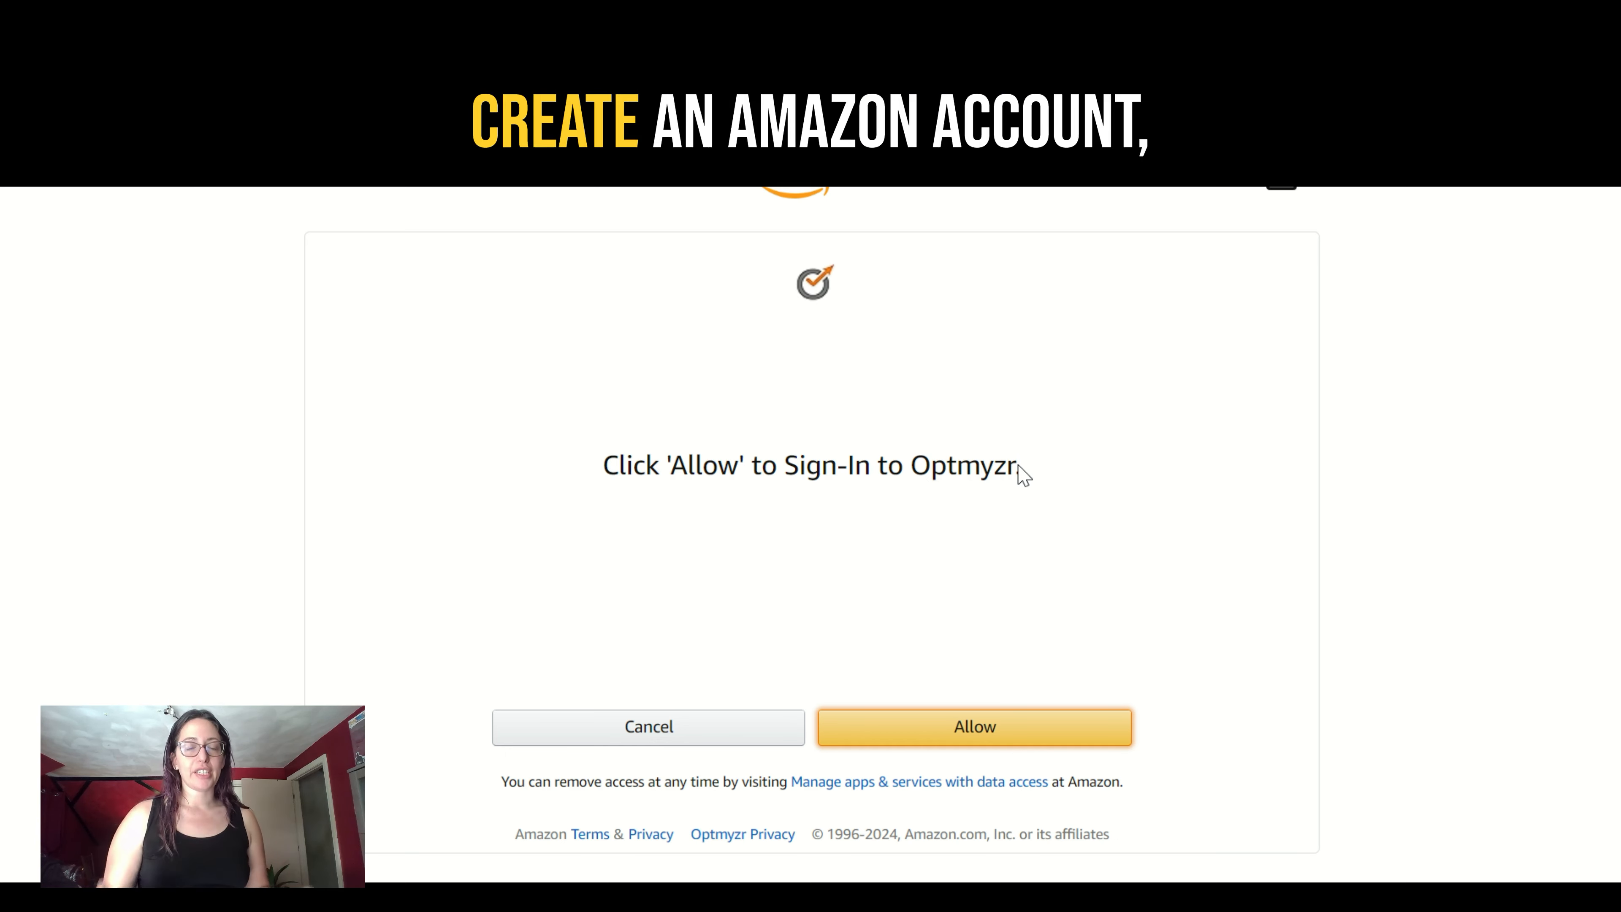
{"action": "left_click", "coordinate": [1010, 742]}
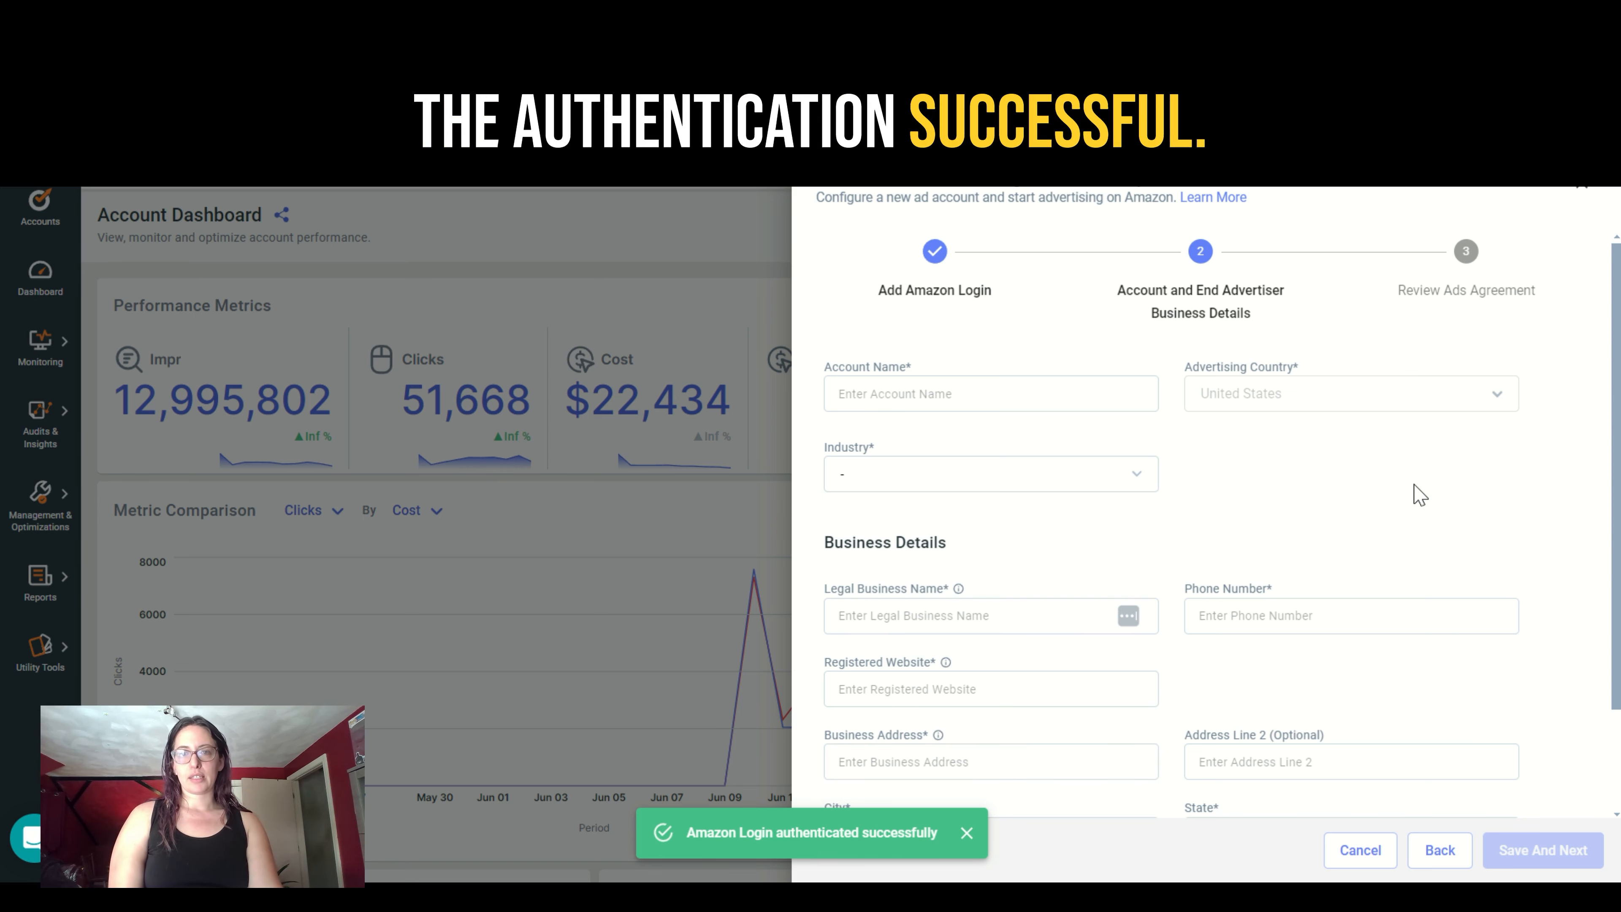
- Enter the business's name as the account name and choose Business Services as the industry
{"action": "left_click", "coordinate": [916, 387]}
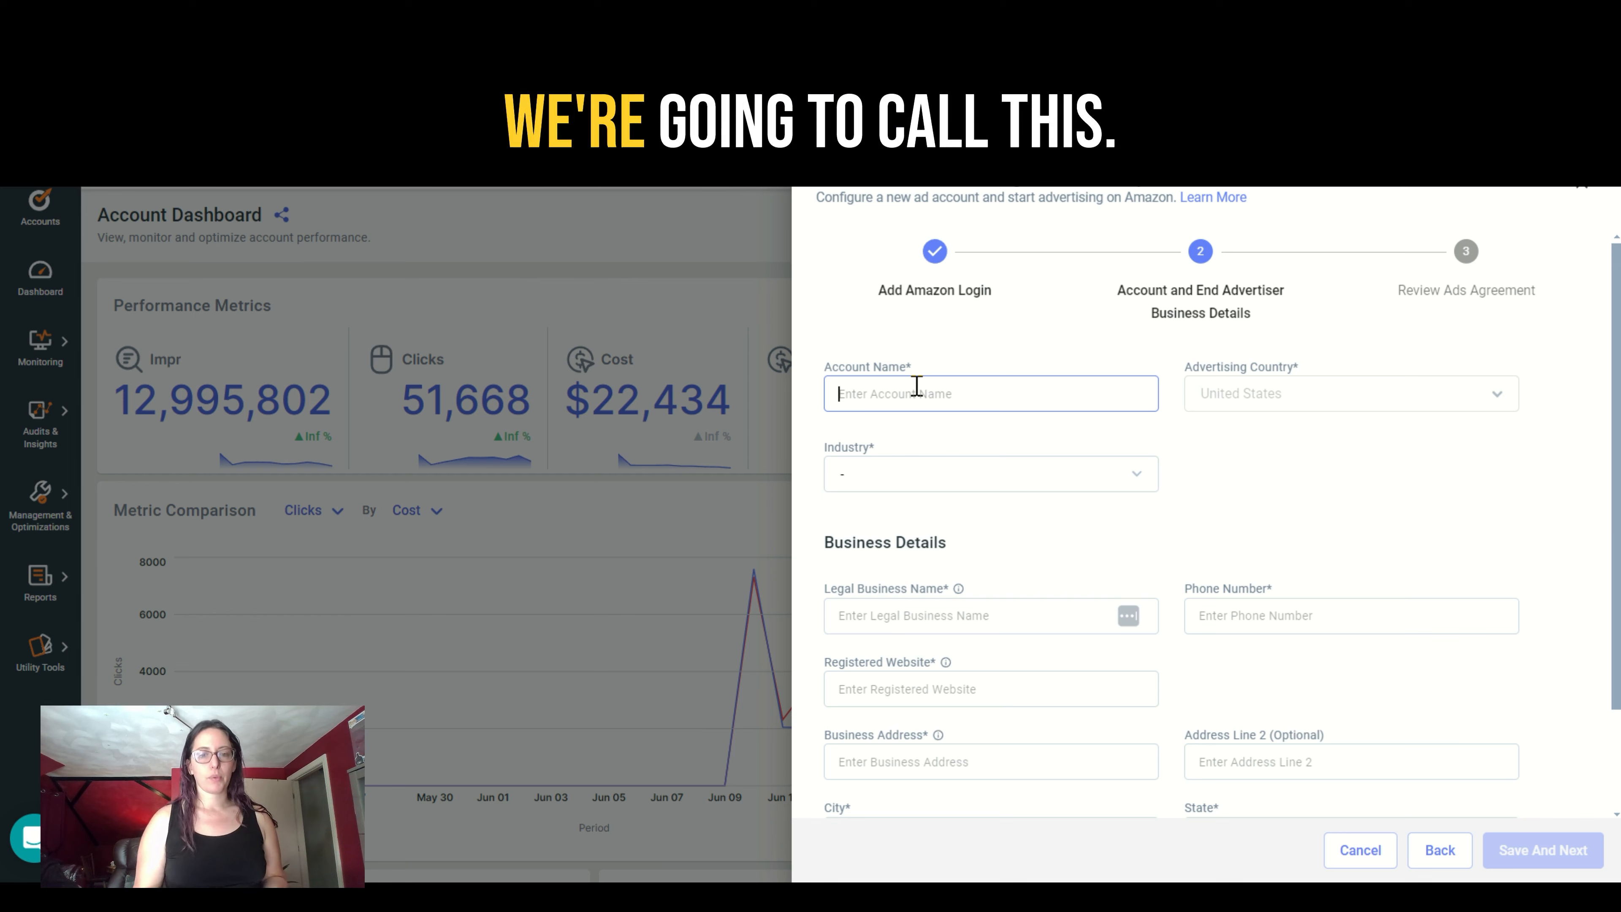
{"action": "type", "text": "ah "}
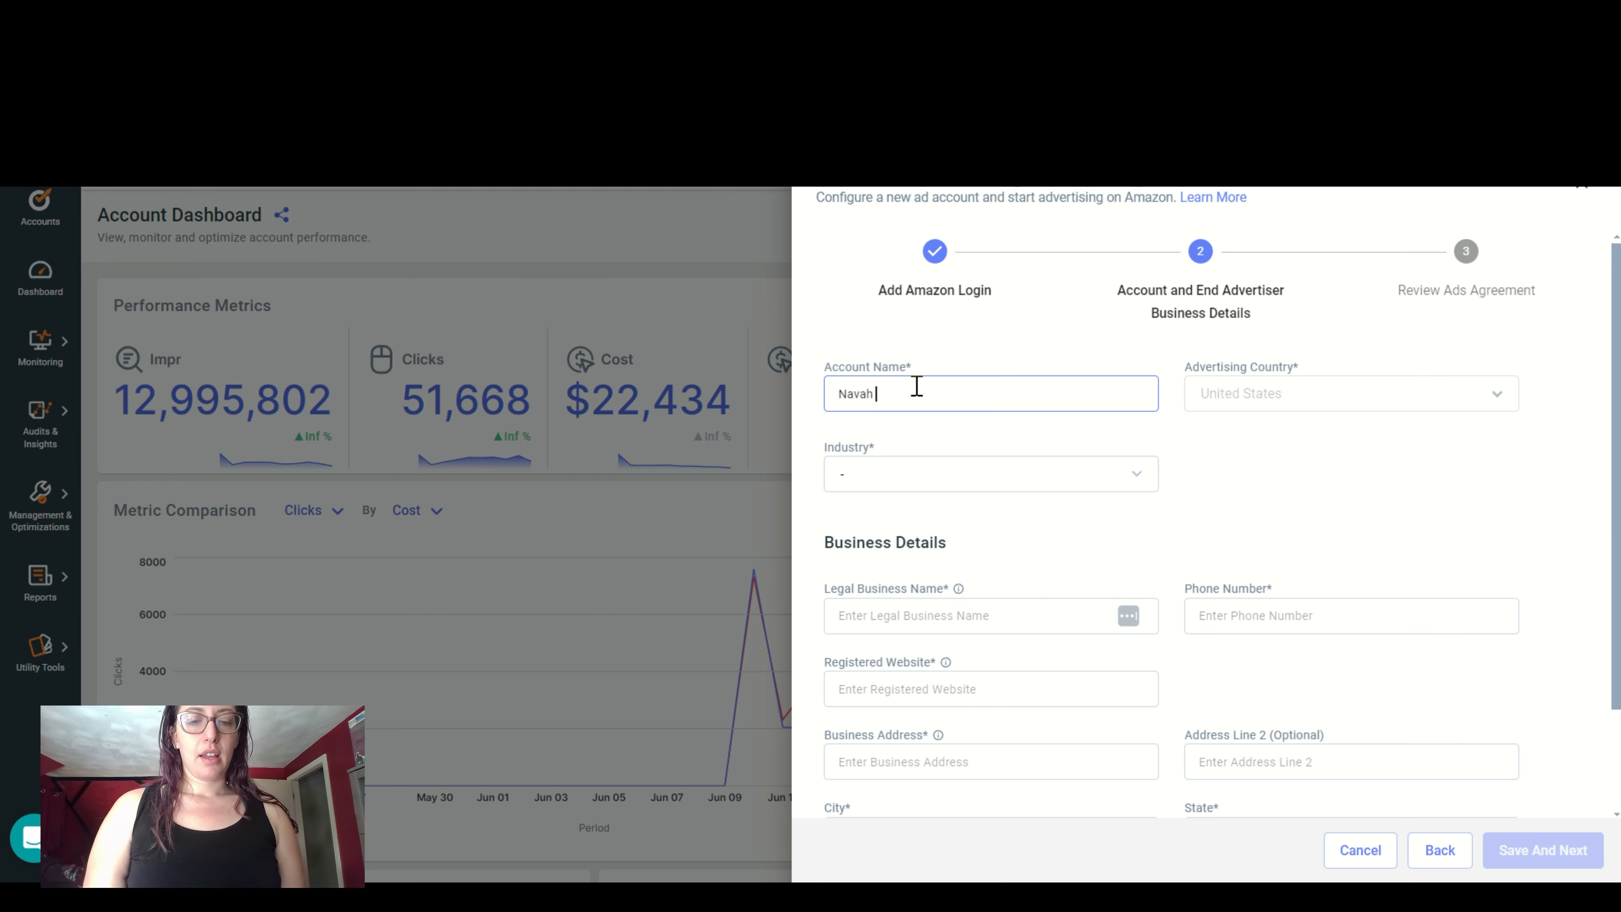
{"action": "type", "text": "Hopkins"}
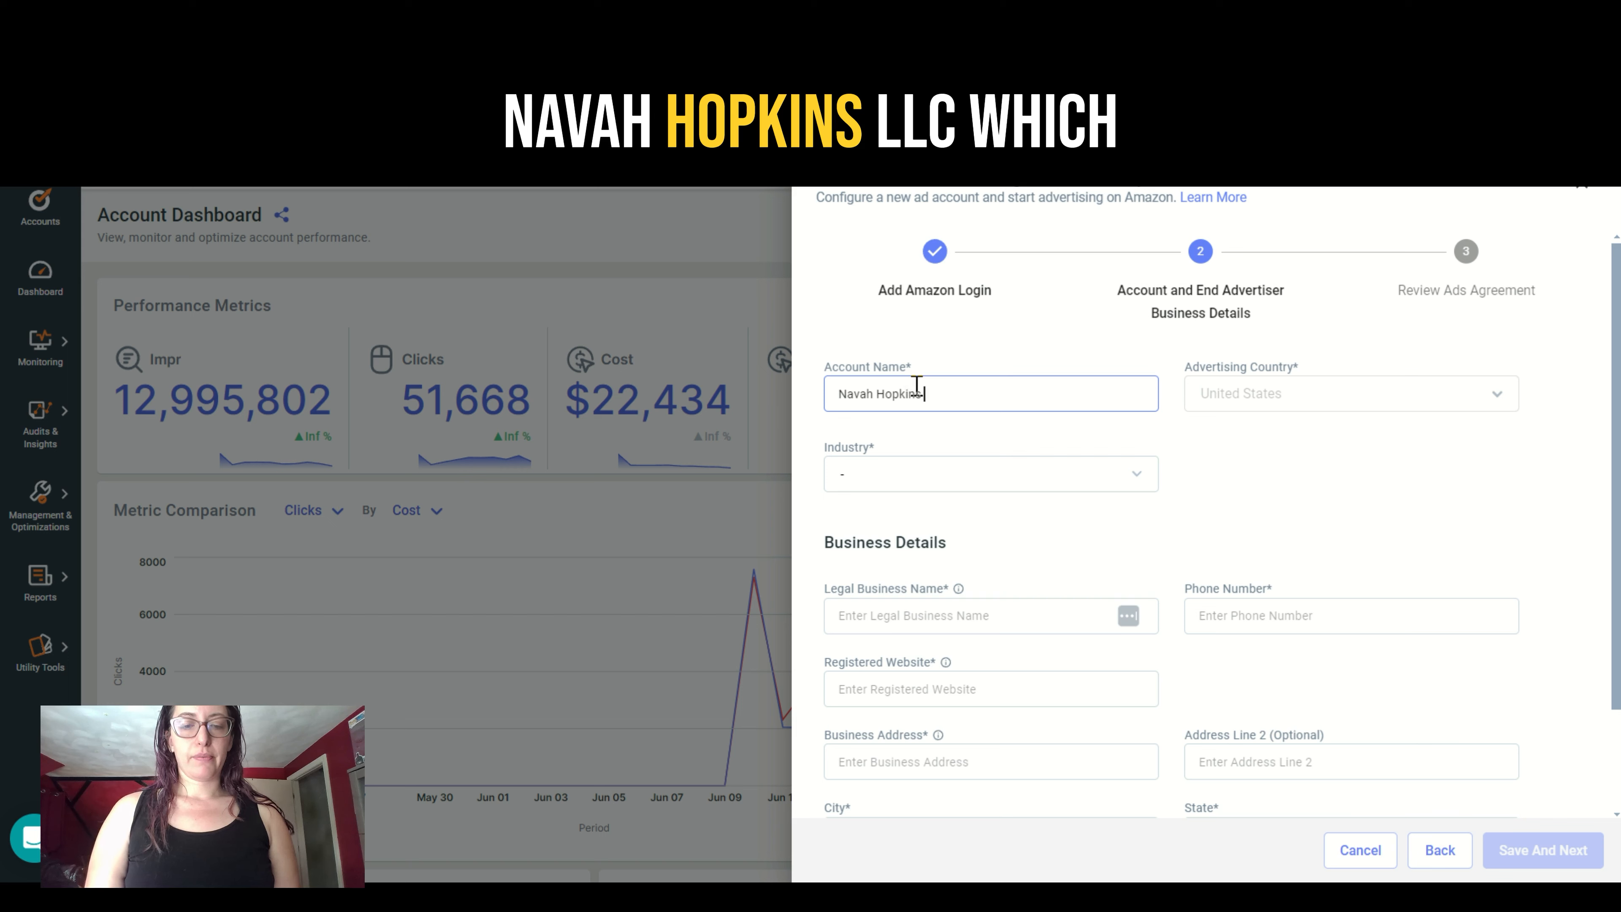
{"action": "type", "text": " LLC"}
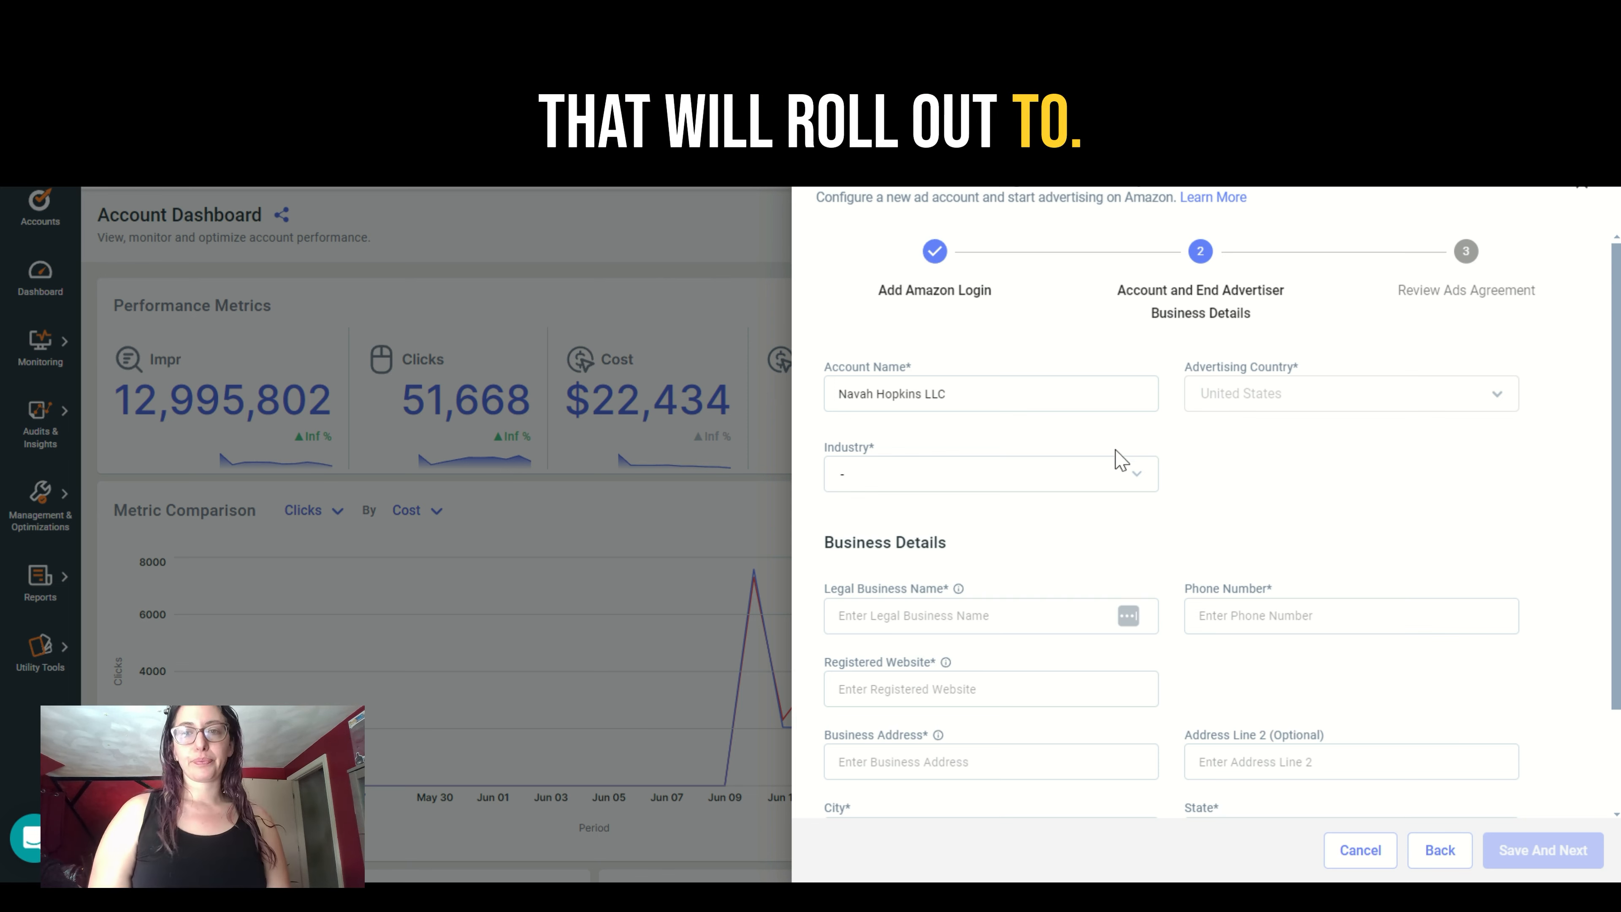
{"action": "left_click", "coordinate": [1121, 460]}
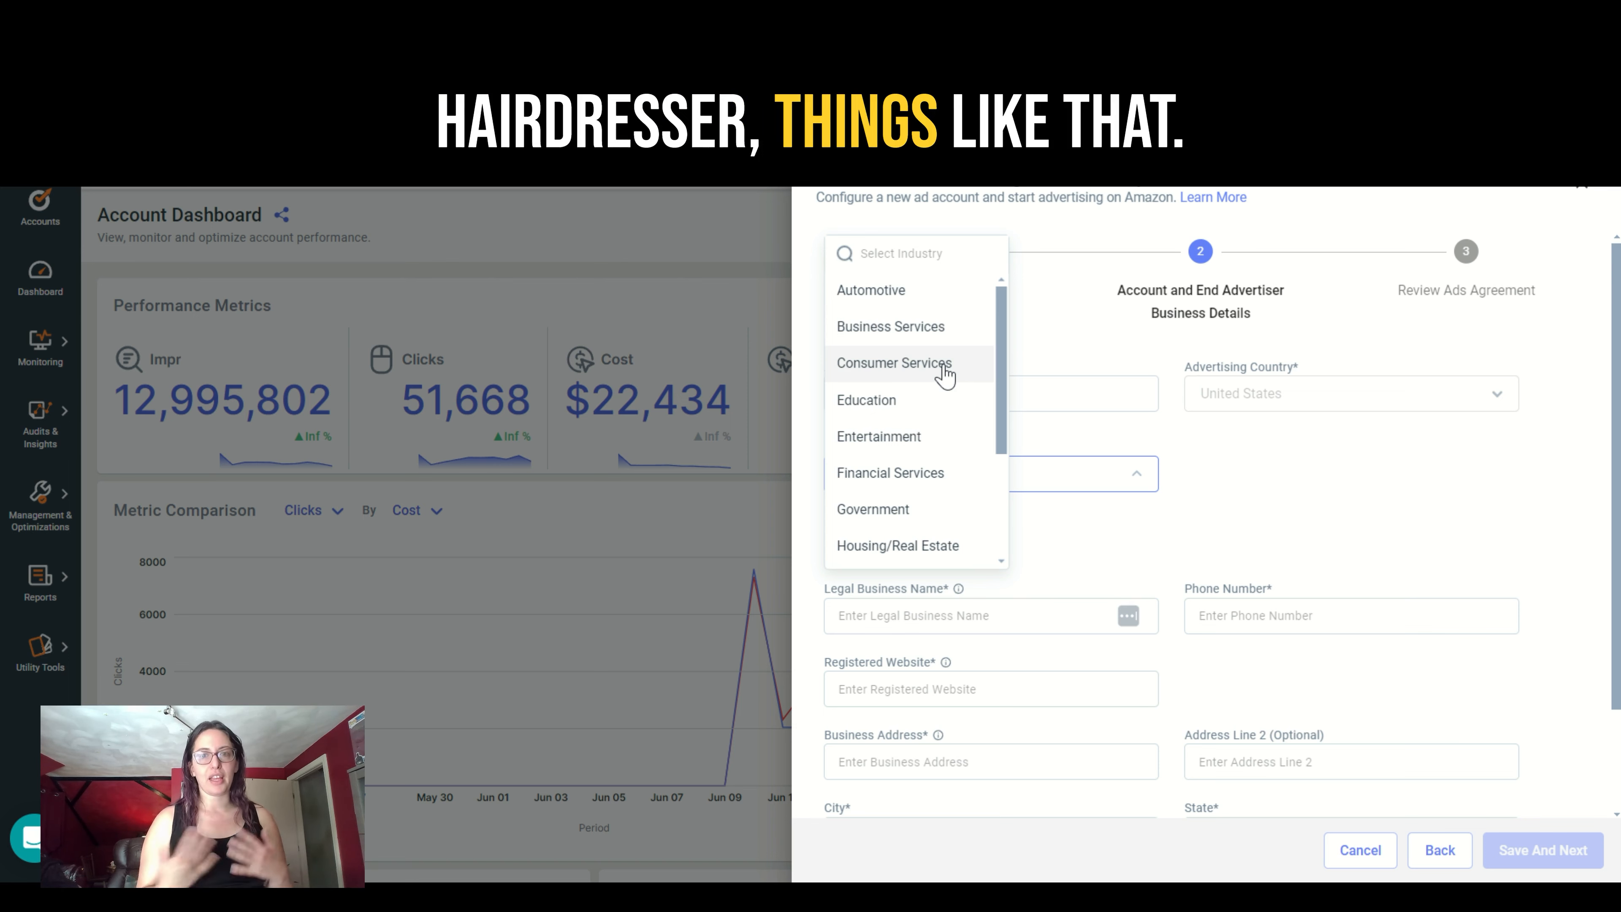
{"action": "mouse_move", "coordinate": [1002, 379]}
{"action": "left_mouse_down"}
{"action": "mouse_move", "coordinate": [1001, 504]}
{"action": "mouse_move", "coordinate": [989, 391]}
{"action": "left_mouse_up"}
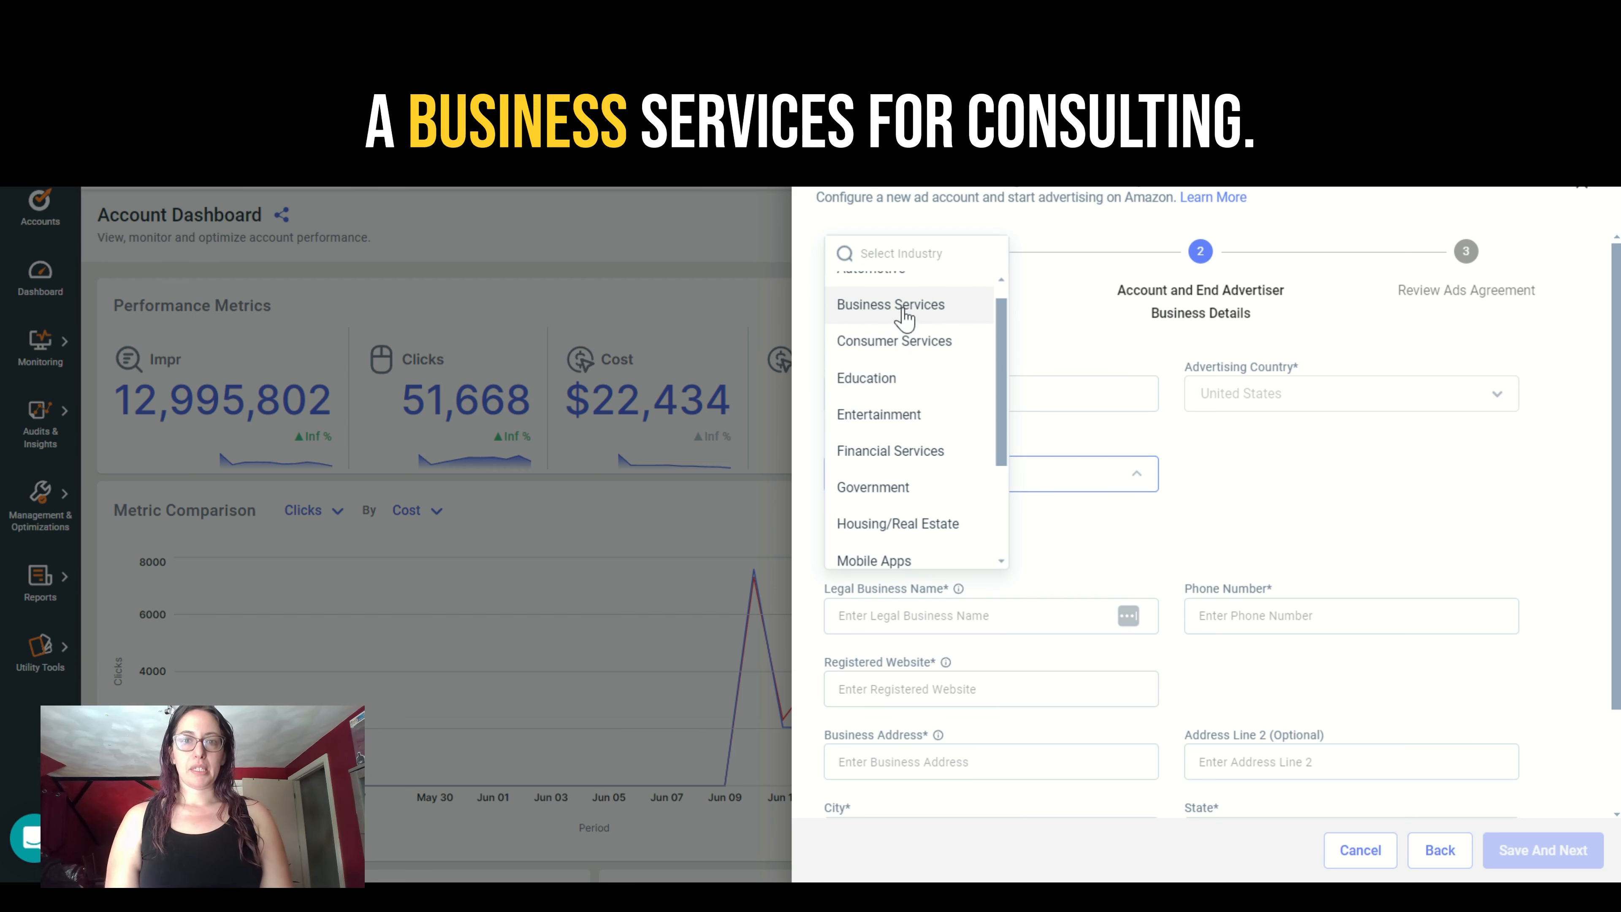
{"action": "left_click", "coordinate": [900, 308]}
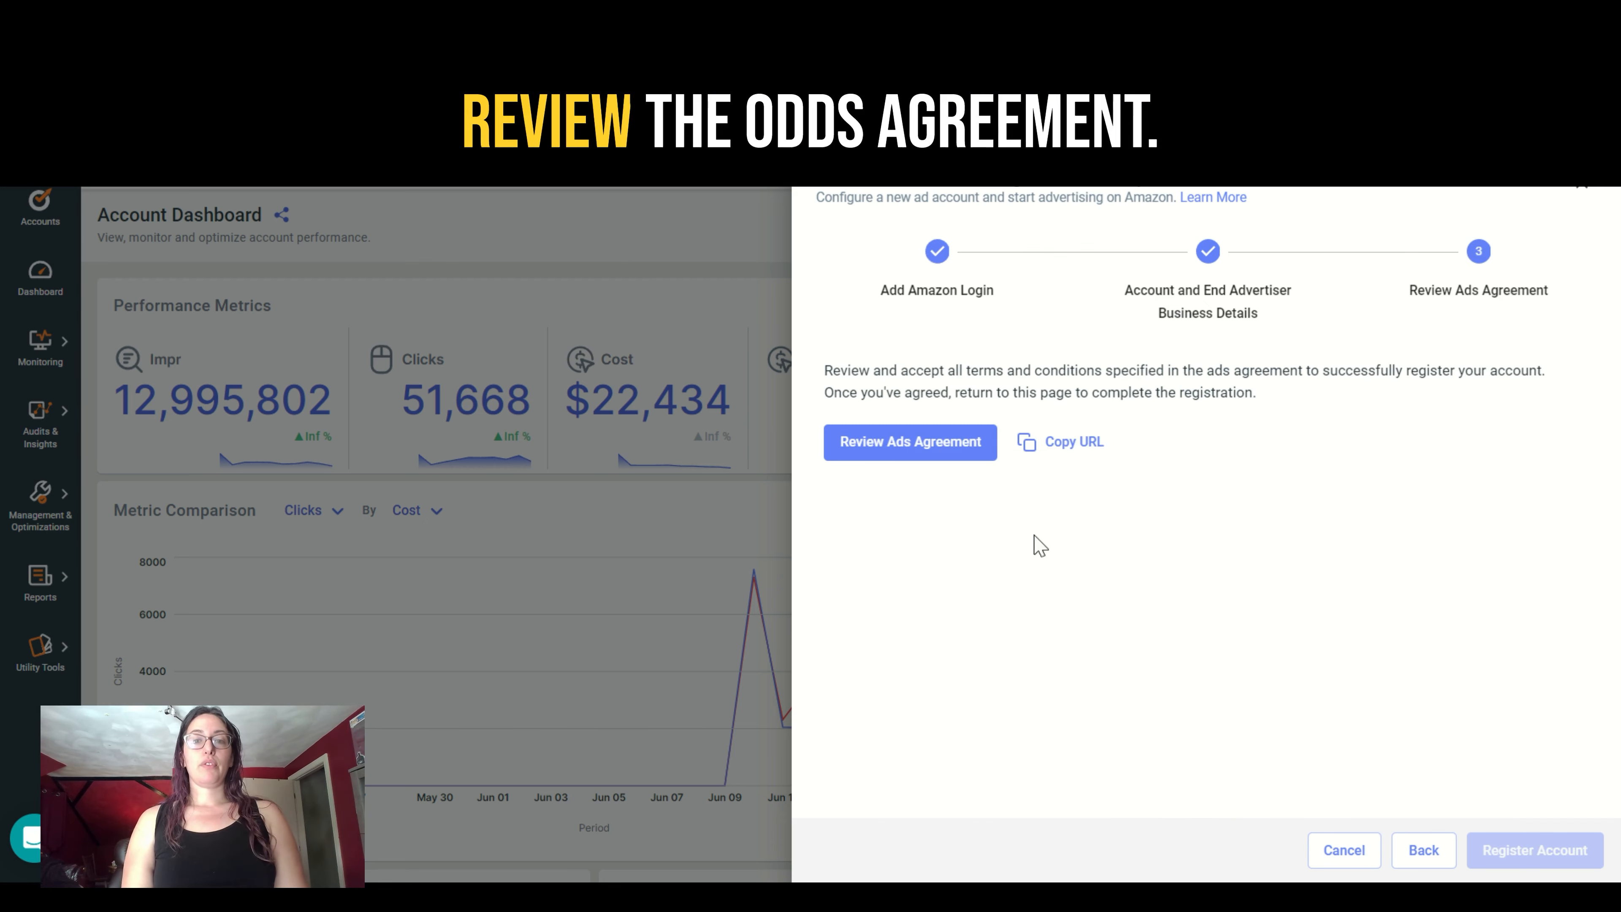
- Review and accept the Amazon Advertising Agreement, and refresh the agreement status in the registration form
{"action": "left_click", "coordinate": [860, 443]}
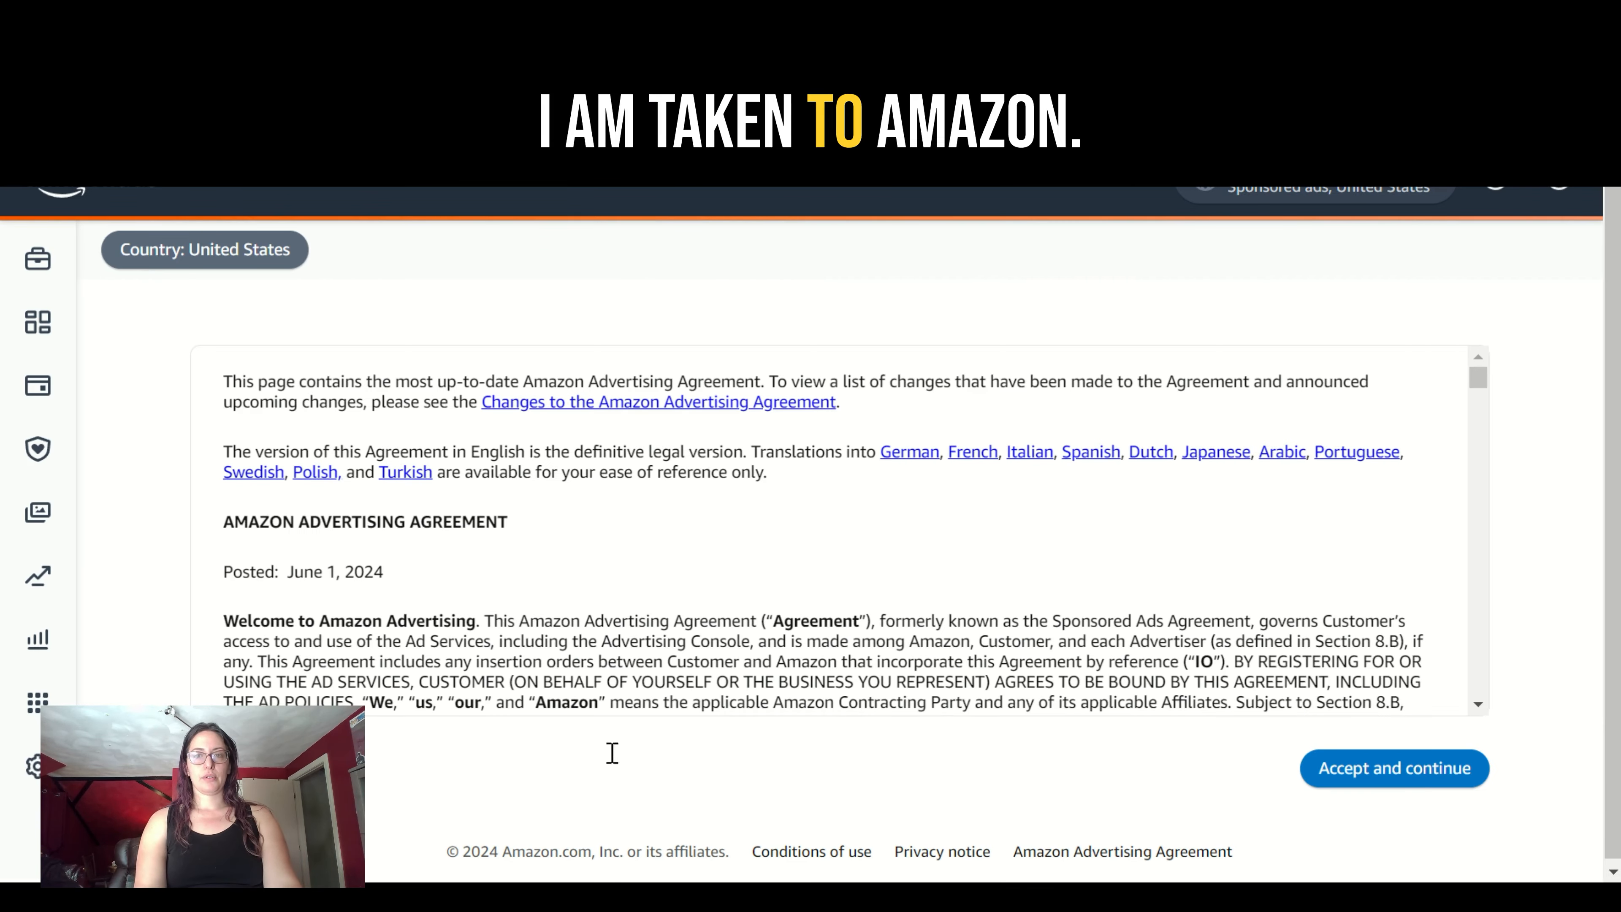
{"action": "left_click", "coordinate": [1430, 779]}
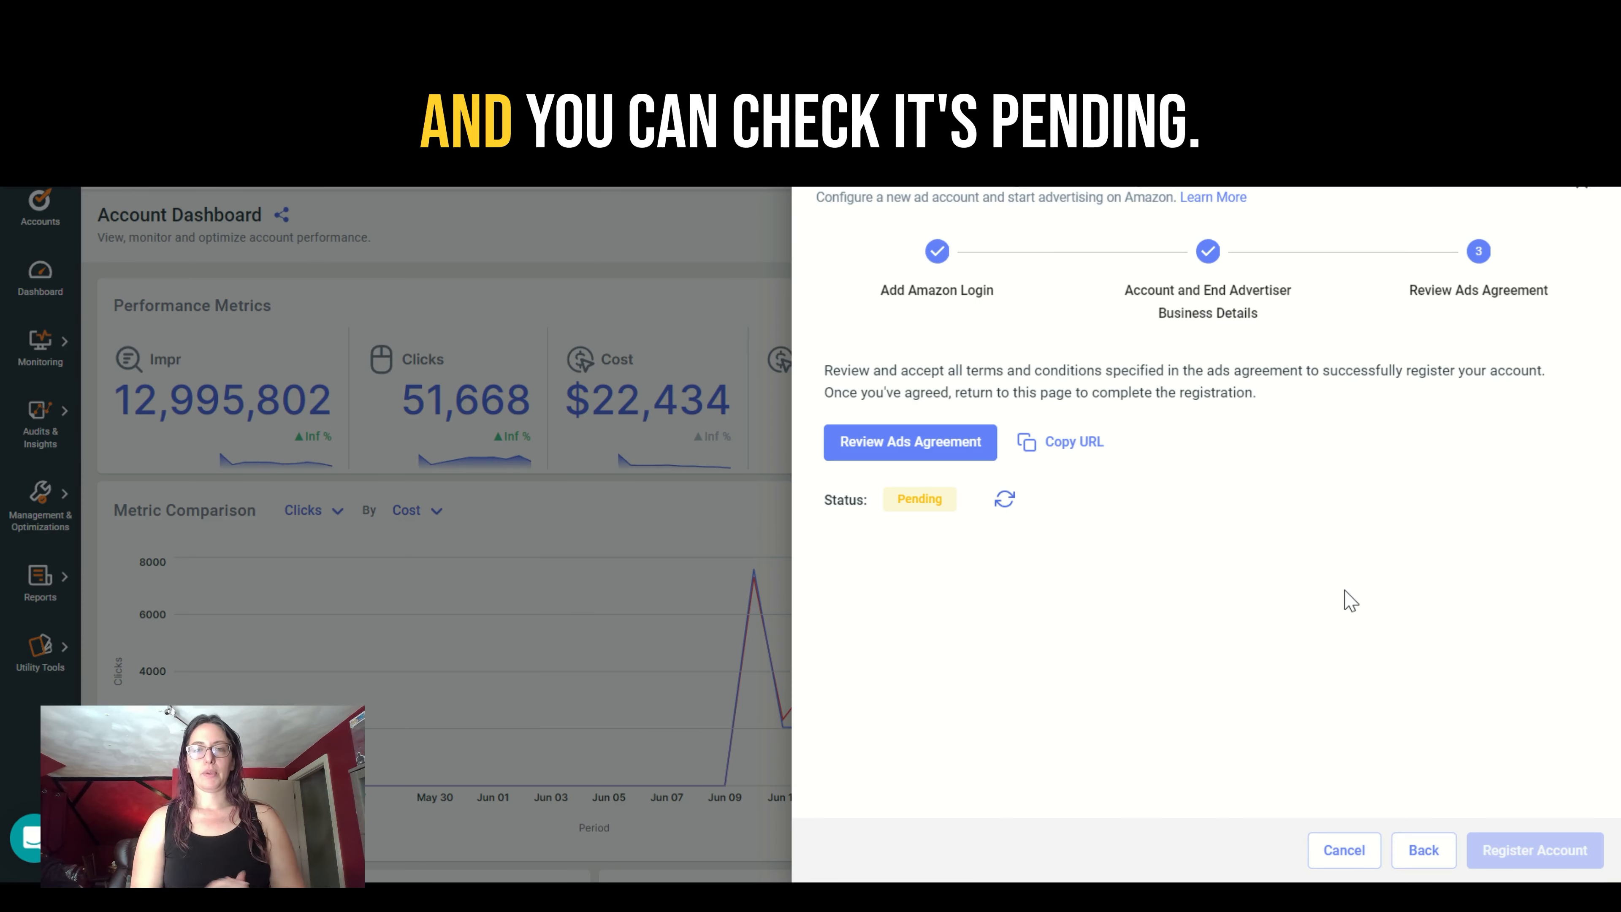
{"action": "left_click", "coordinate": [1017, 508]}
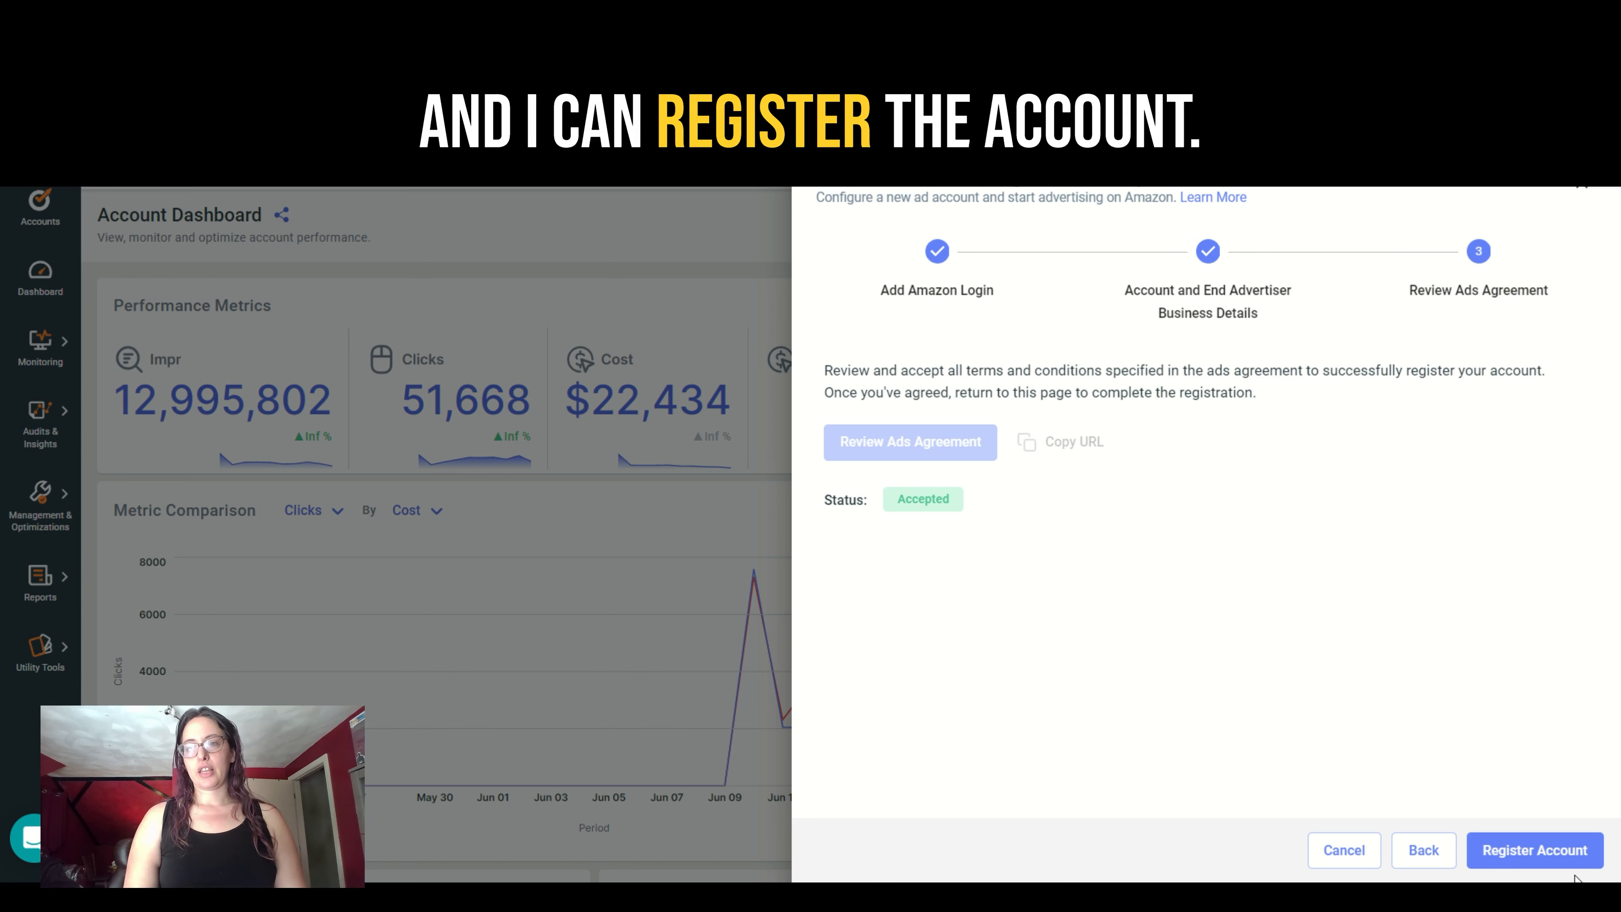
- Register the new Amazon Ads account and link it to Optmyzr
{"action": "left_click", "coordinate": [1565, 859]}
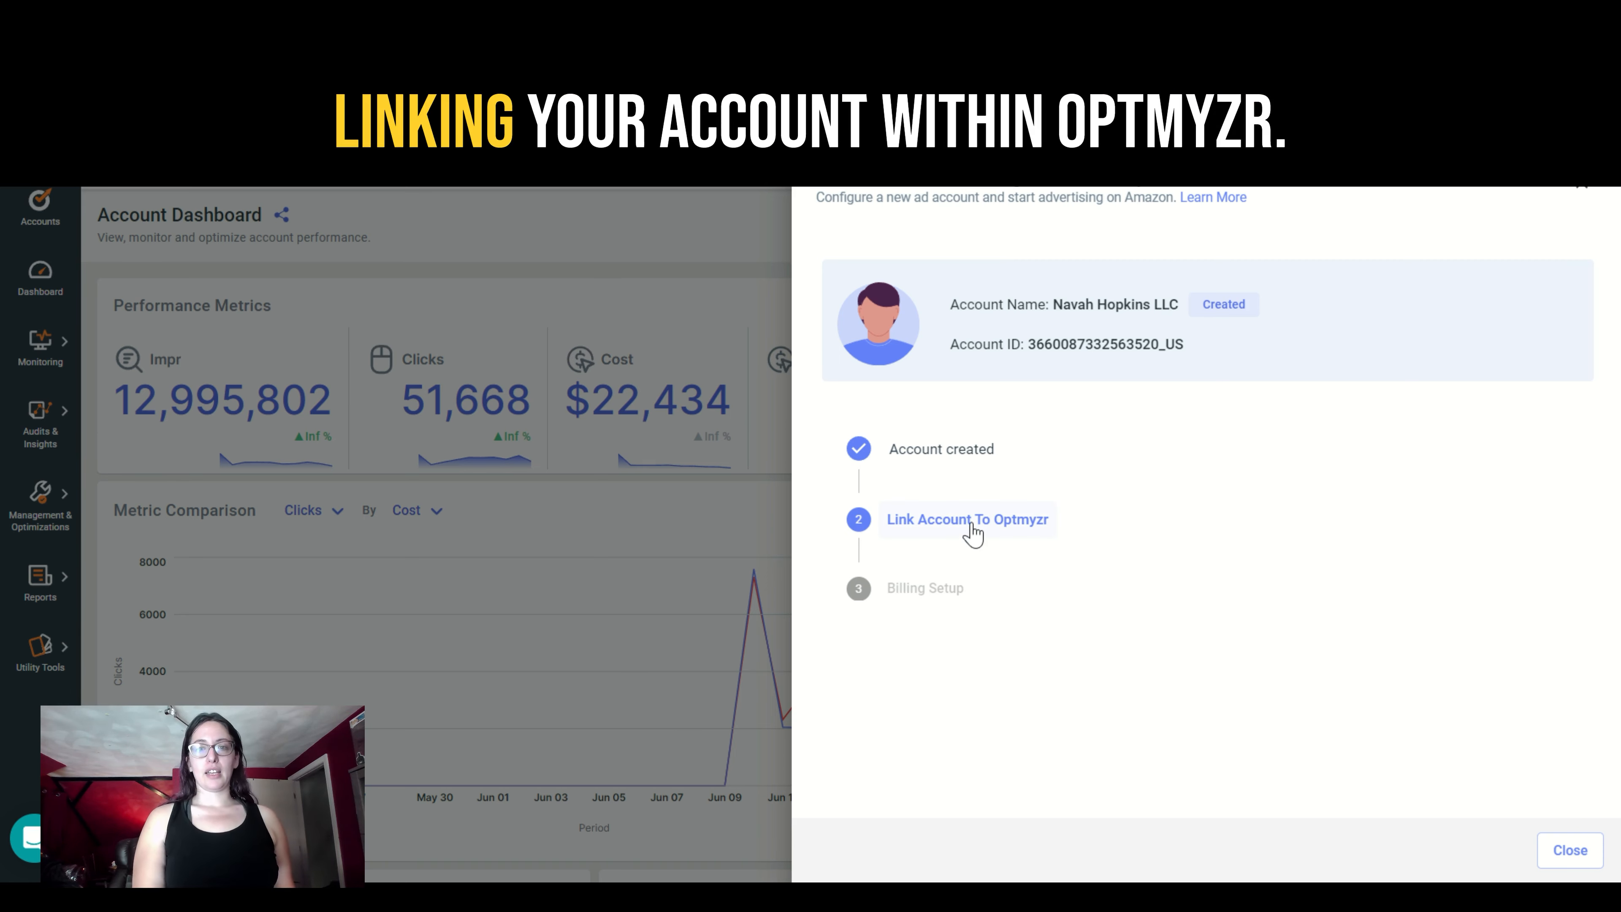
{"action": "left_click", "coordinate": [971, 521]}
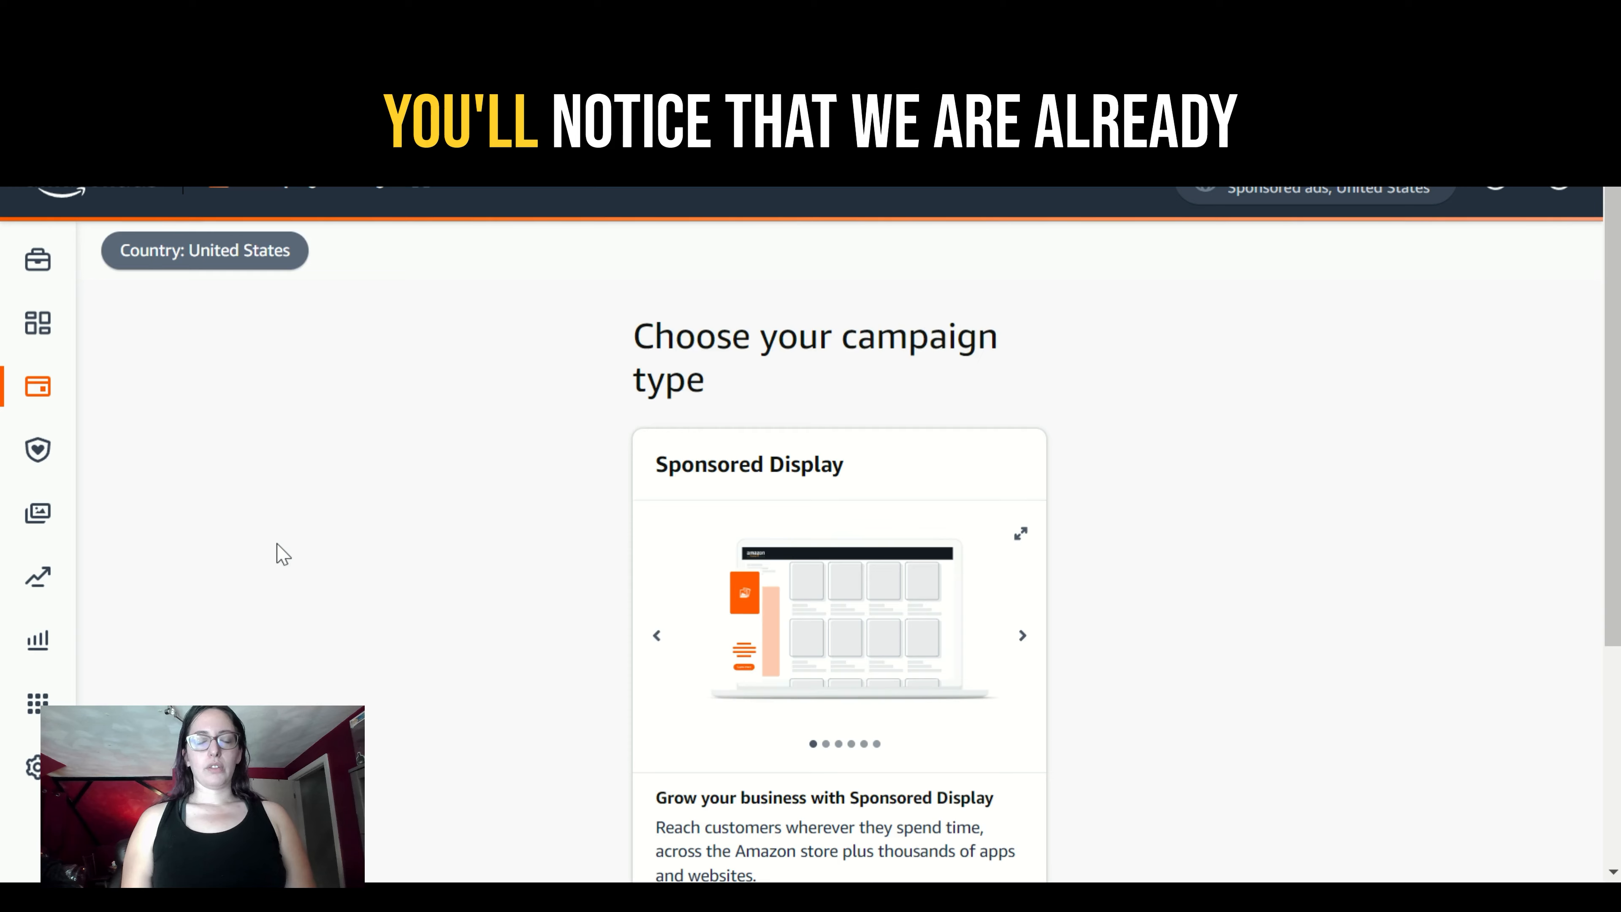
- In the Amazon Ads console, start a Sponsored Display campaign and name it "LWO Test"
{"action": "scroll", "coordinate": [282, 553], "scroll_direction": "down", "scroll_amount": 2}
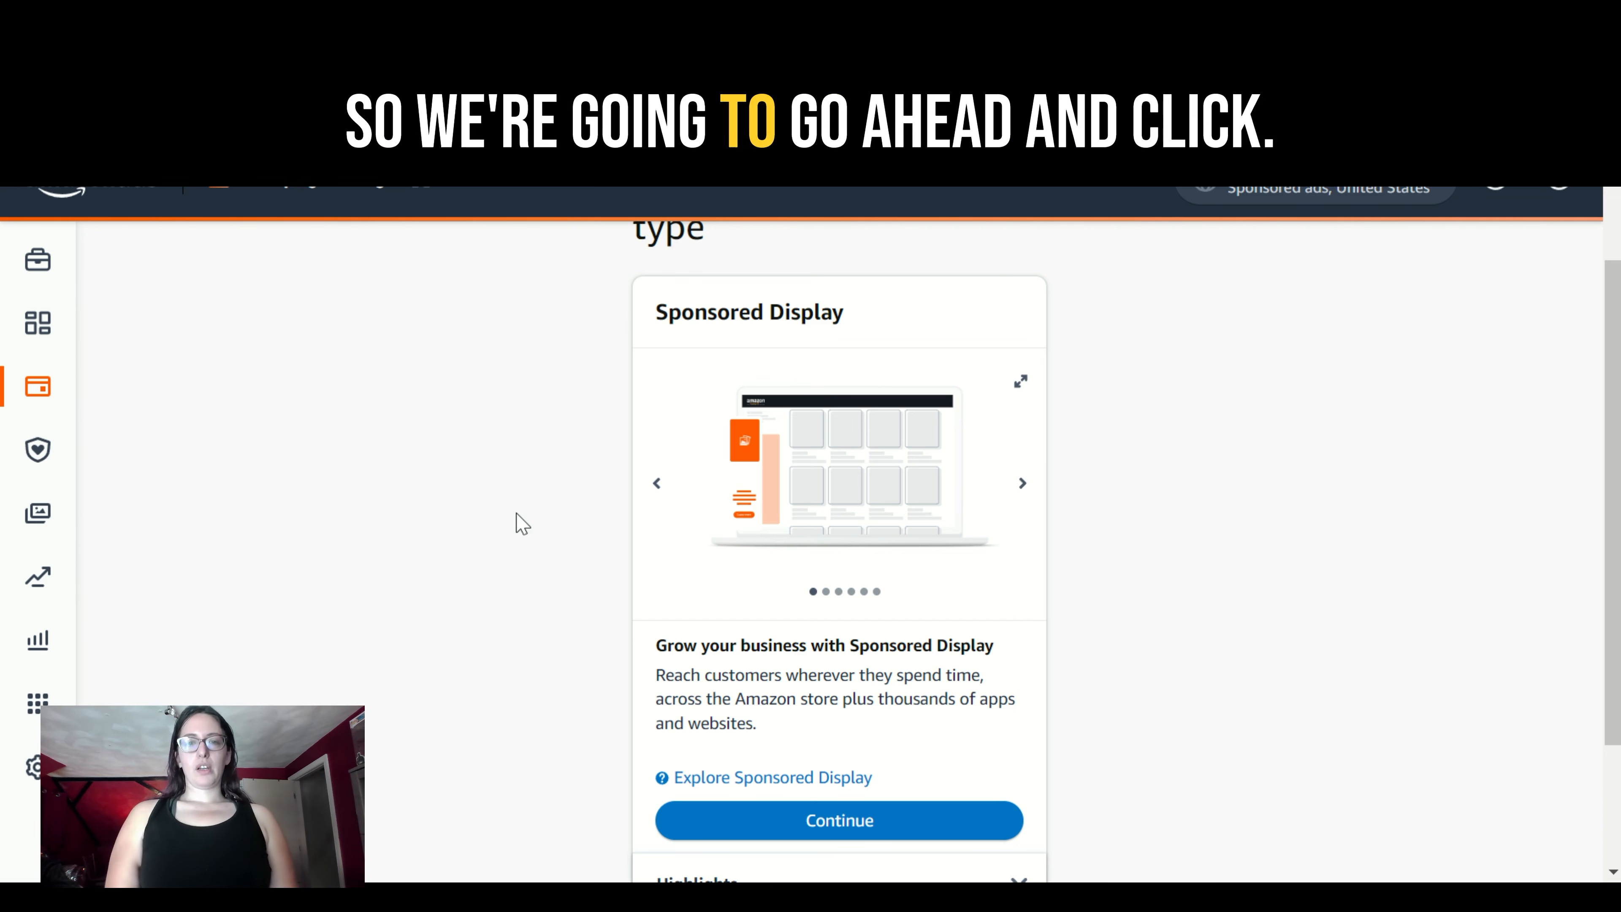
{"action": "left_click", "coordinate": [883, 824]}
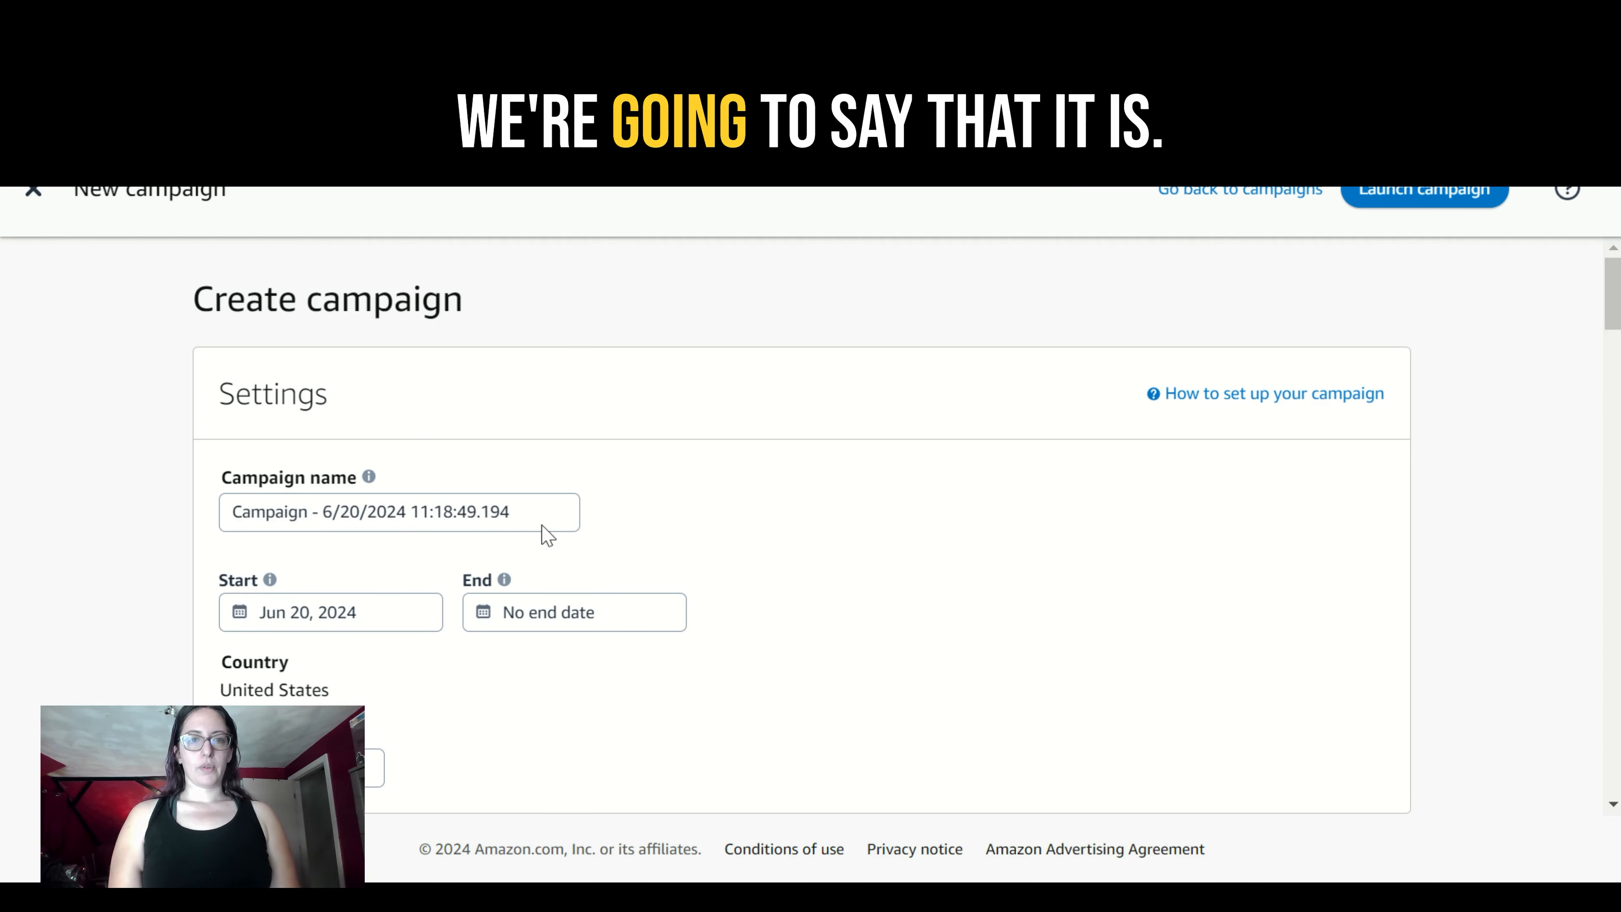
{"action": "left_click", "coordinate": [518, 515]}
{"action": "left_click_drag", "start_coordinate": [518, 515], "coordinate": [57, 568]}
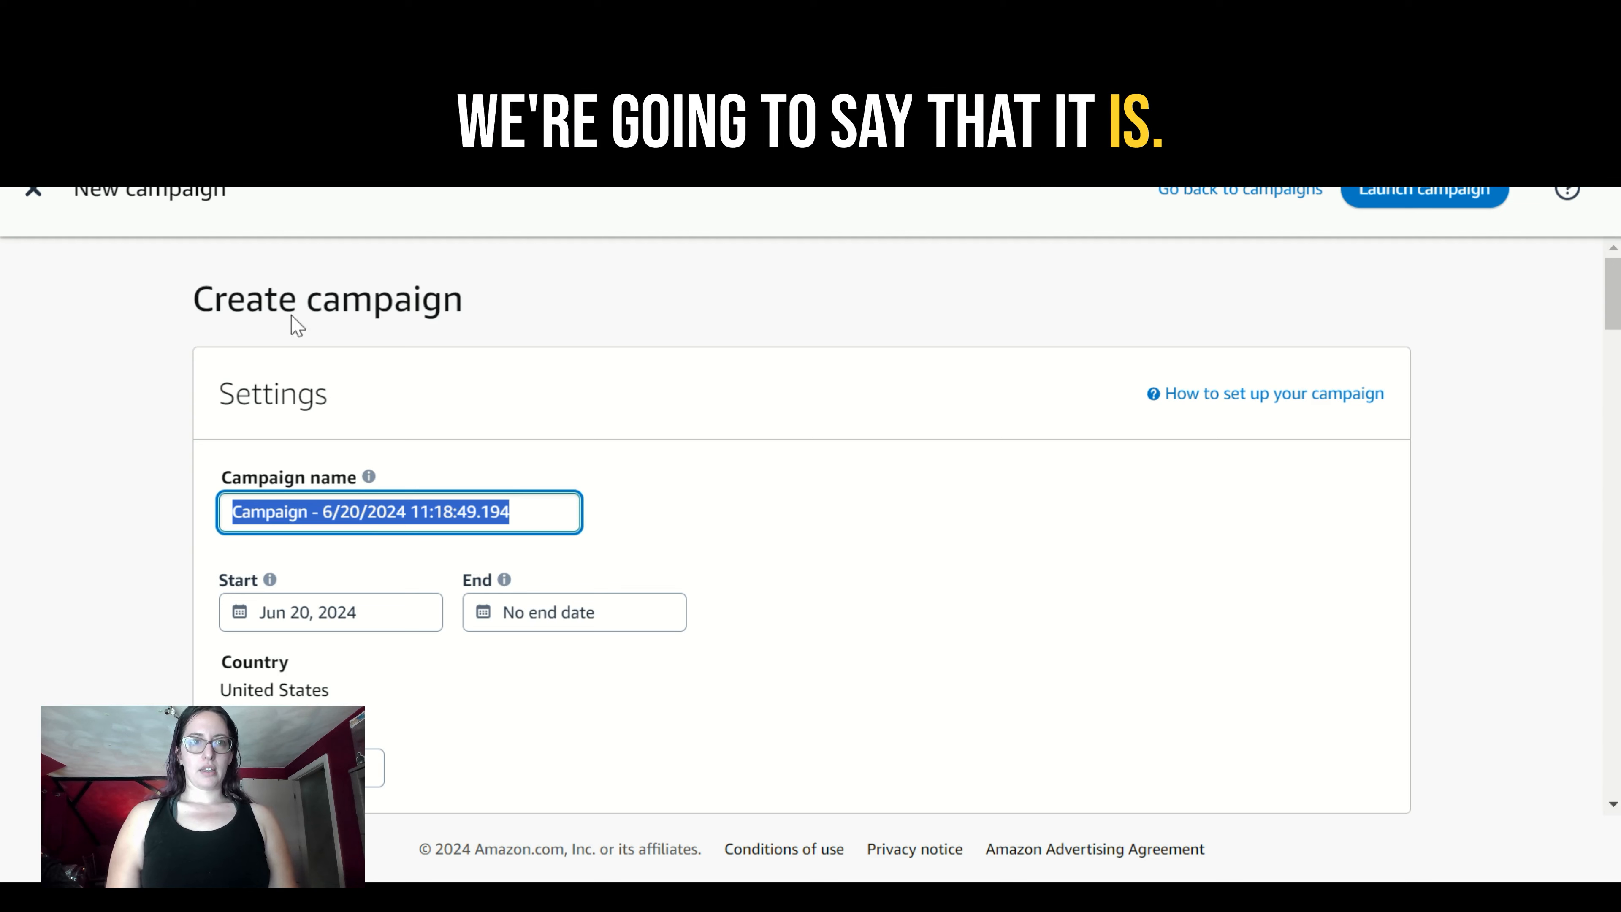
{"action": "left_click", "coordinate": [253, 185]}
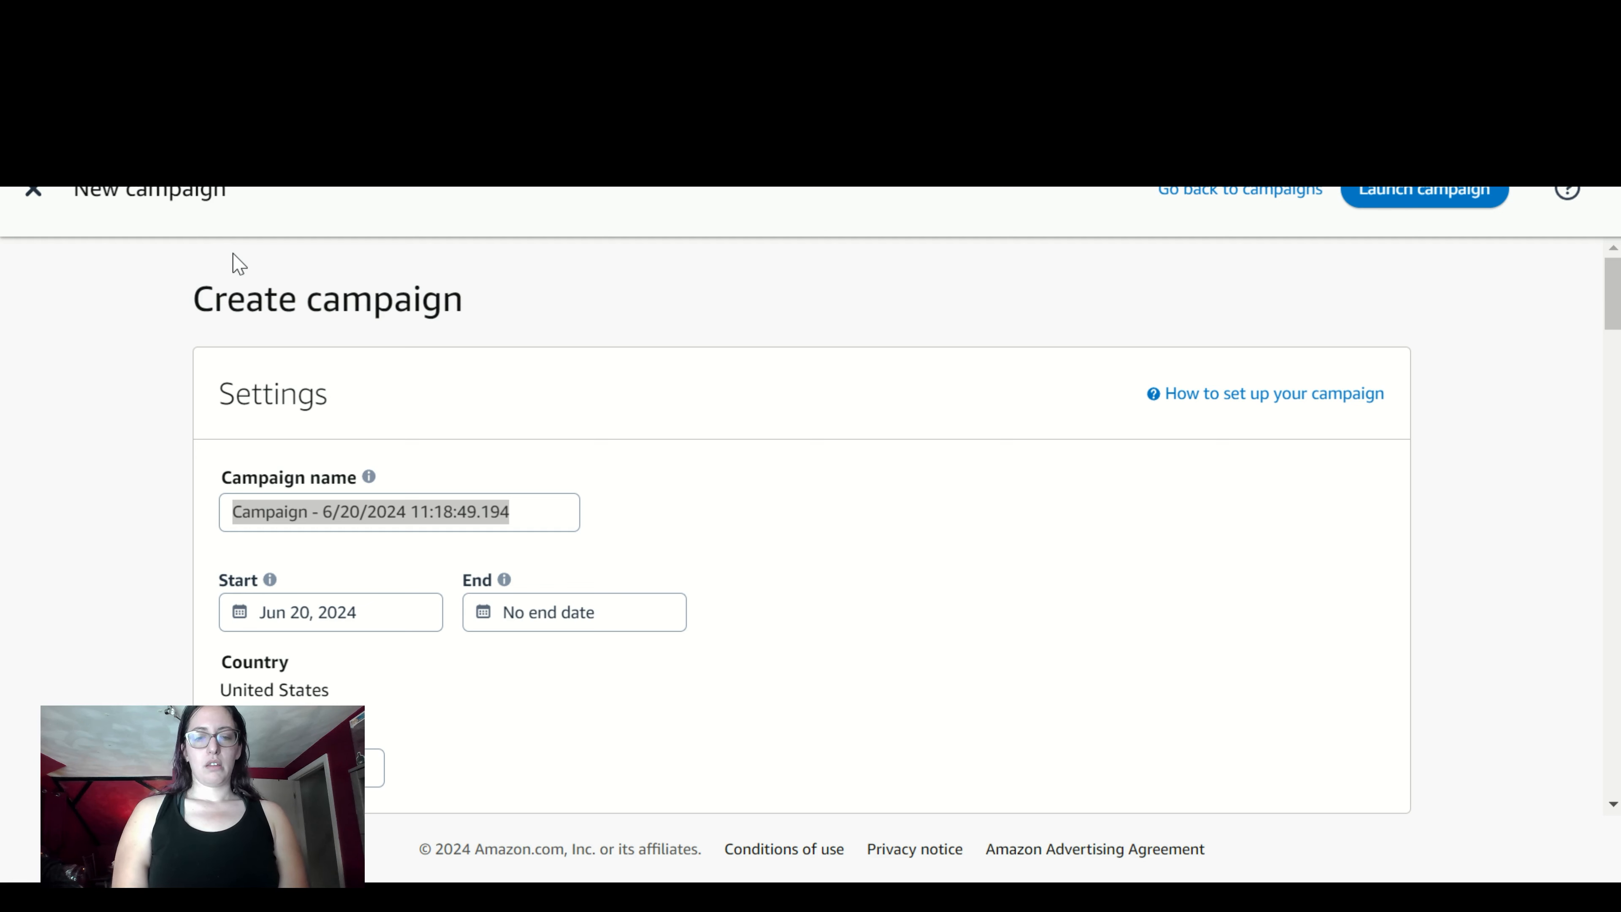
{"action": "left_click", "coordinate": [558, 514]}
{"action": "key", "text": "BackSpace"}
{"action": "type", "text": "LWO Test"}
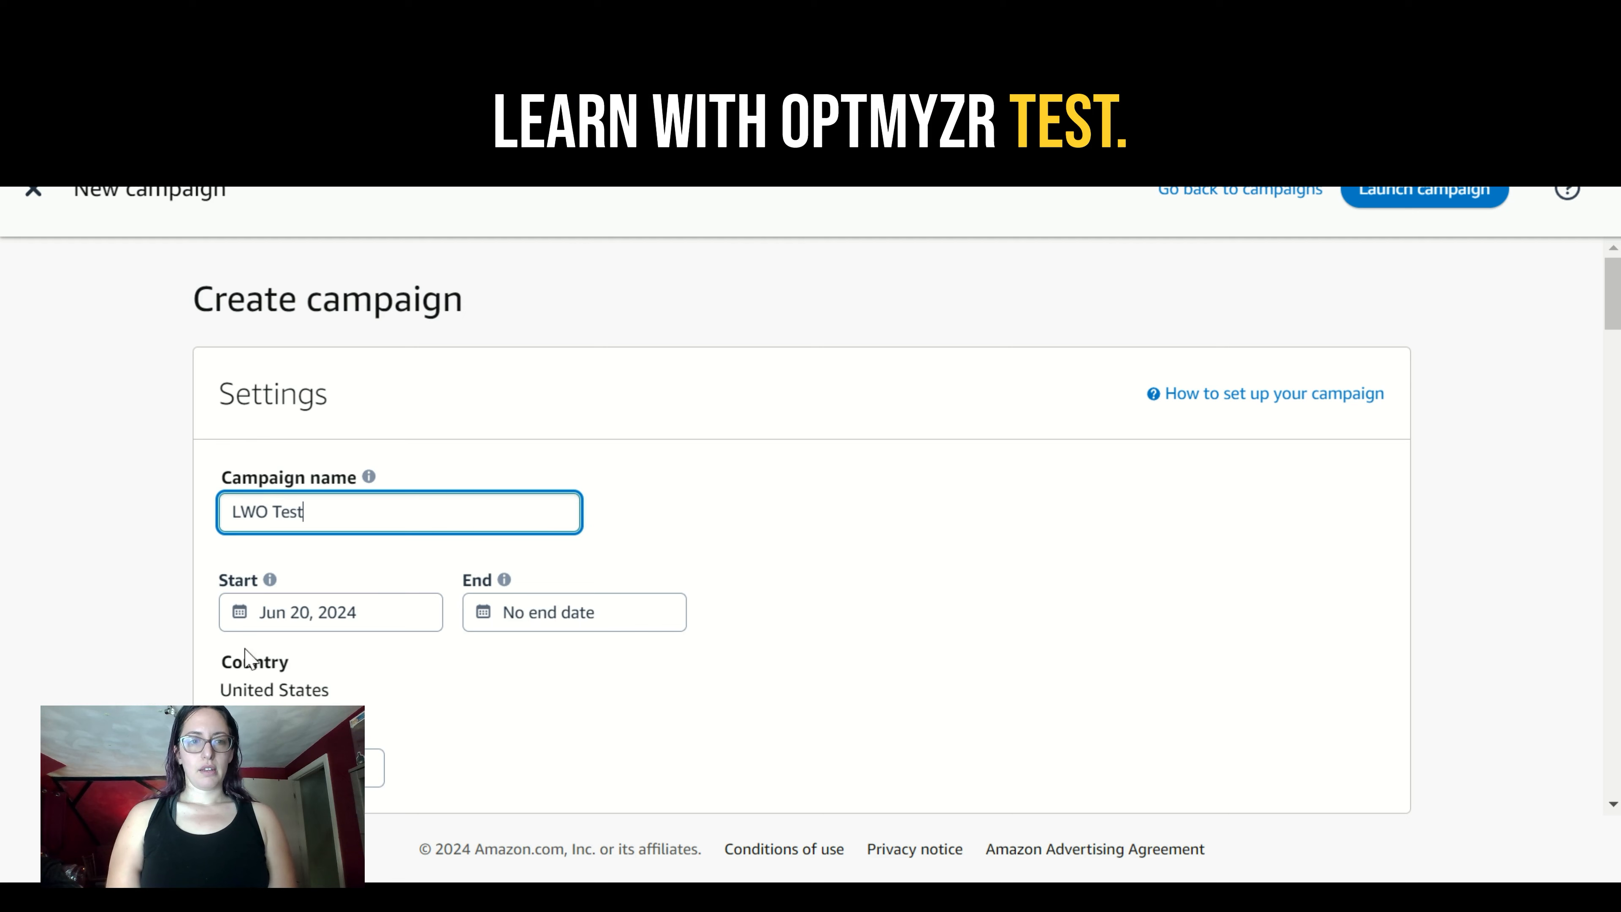
- Set the campaign's end date to December 31, 2024
{"action": "left_click", "coordinate": [513, 627]}
{"action": "left_click", "coordinate": [1055, 578]}
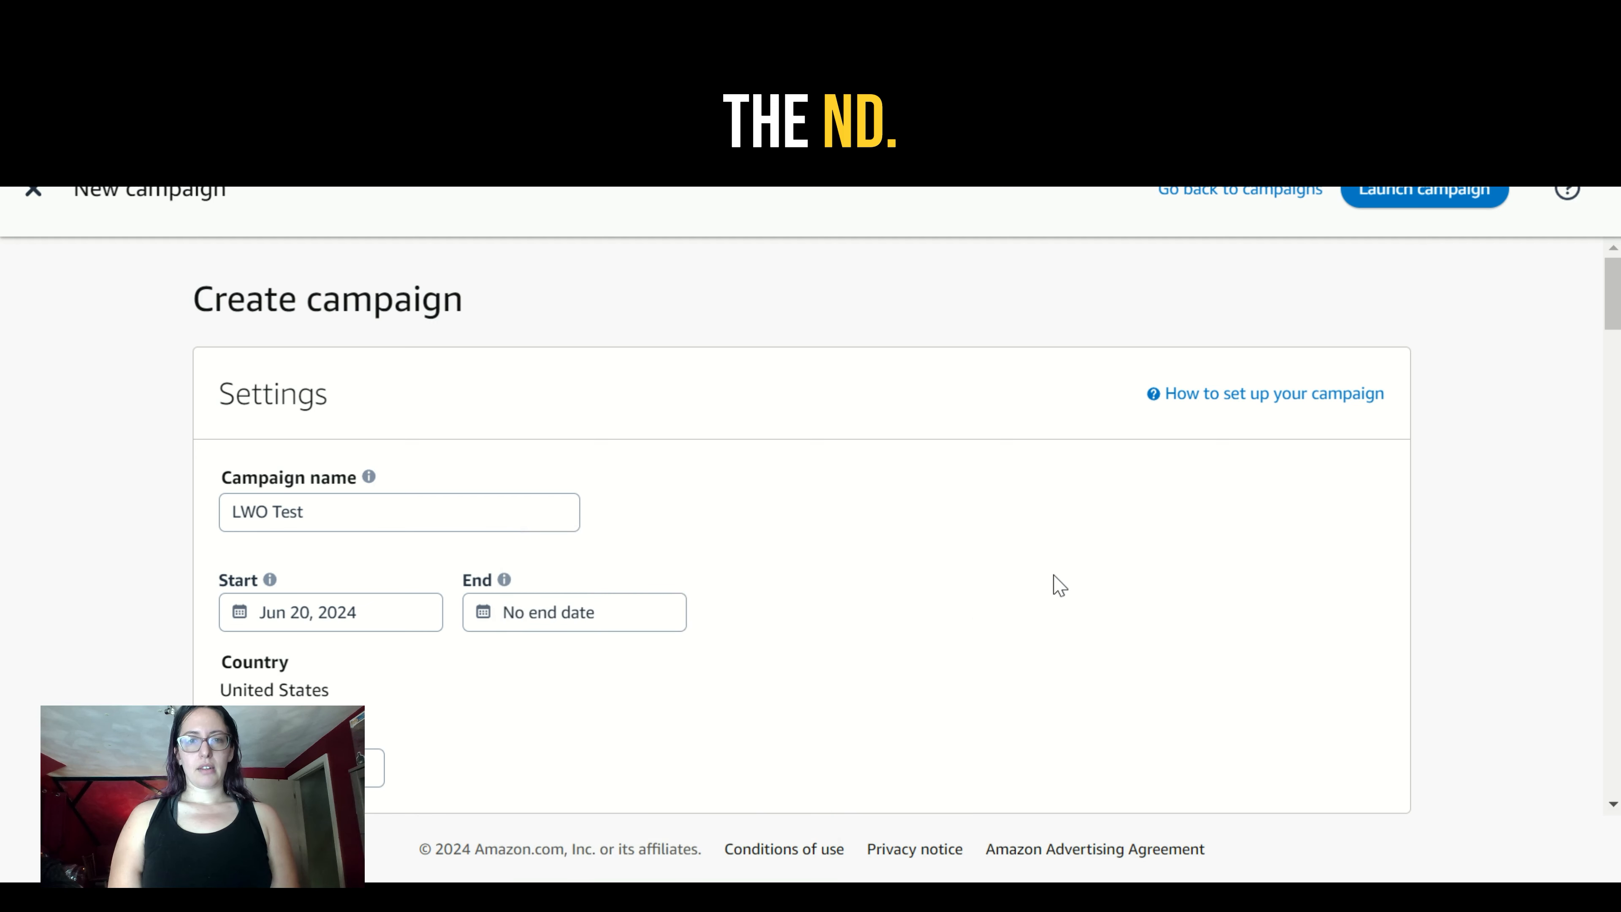
{"action": "left_click", "coordinate": [577, 614]}
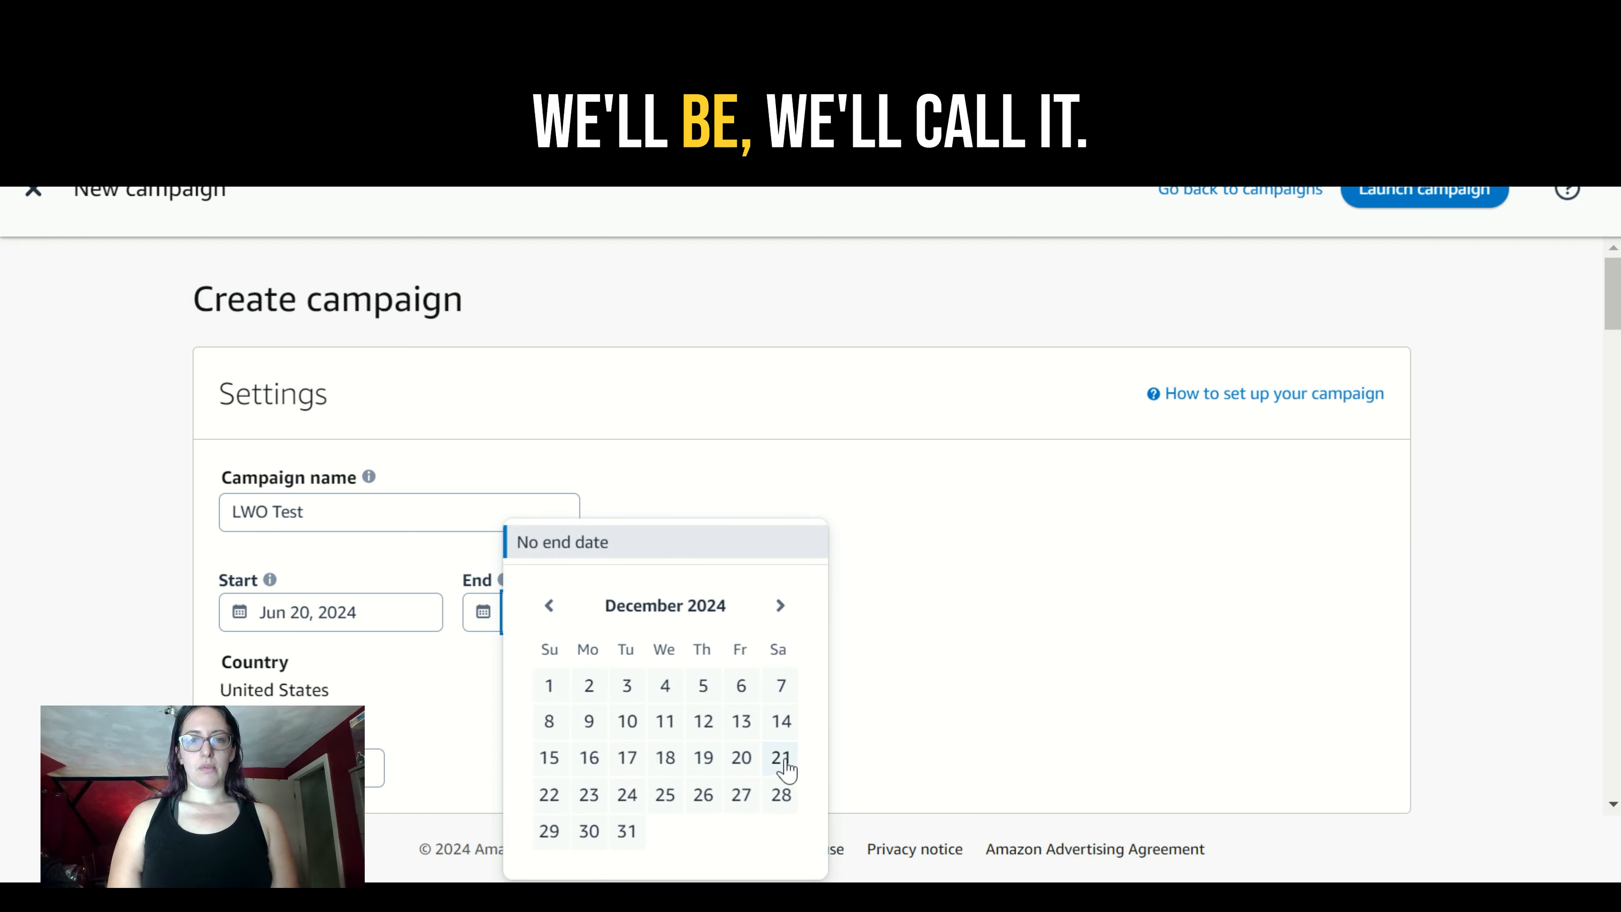
{"action": "left_click", "coordinate": [628, 835]}
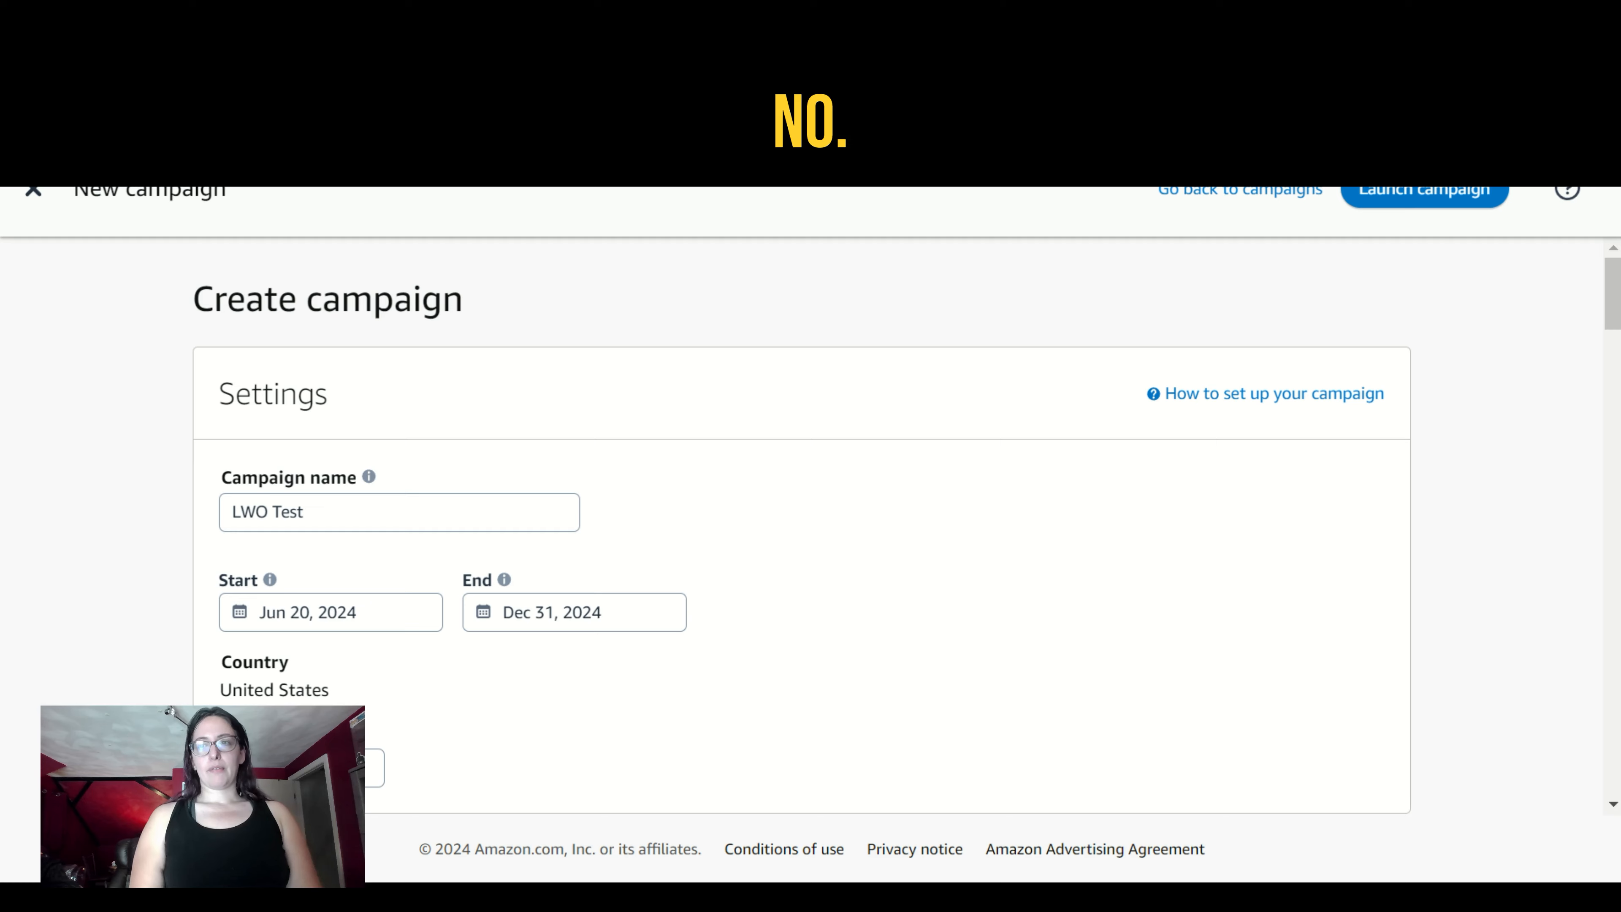
- Replace the default ad group name with "Profit and victory"
{"action": "left_click_drag", "start_coordinate": [1618, 315], "coordinate": [1618, 386]}
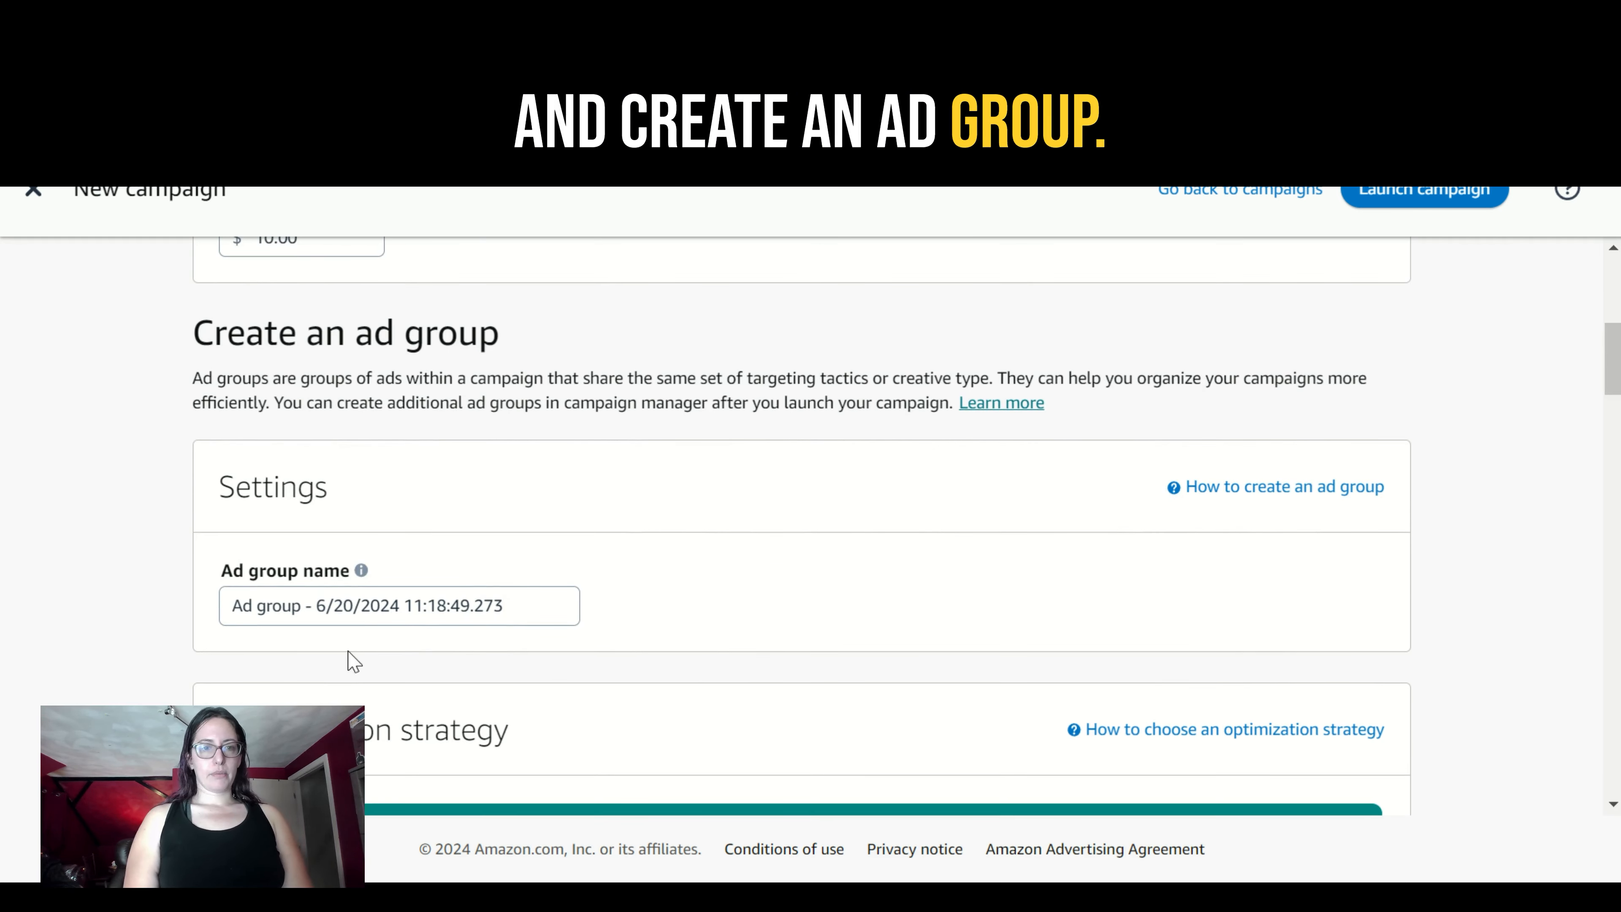
{"action": "left_click_drag", "start_coordinate": [514, 613], "coordinate": [175, 629]}
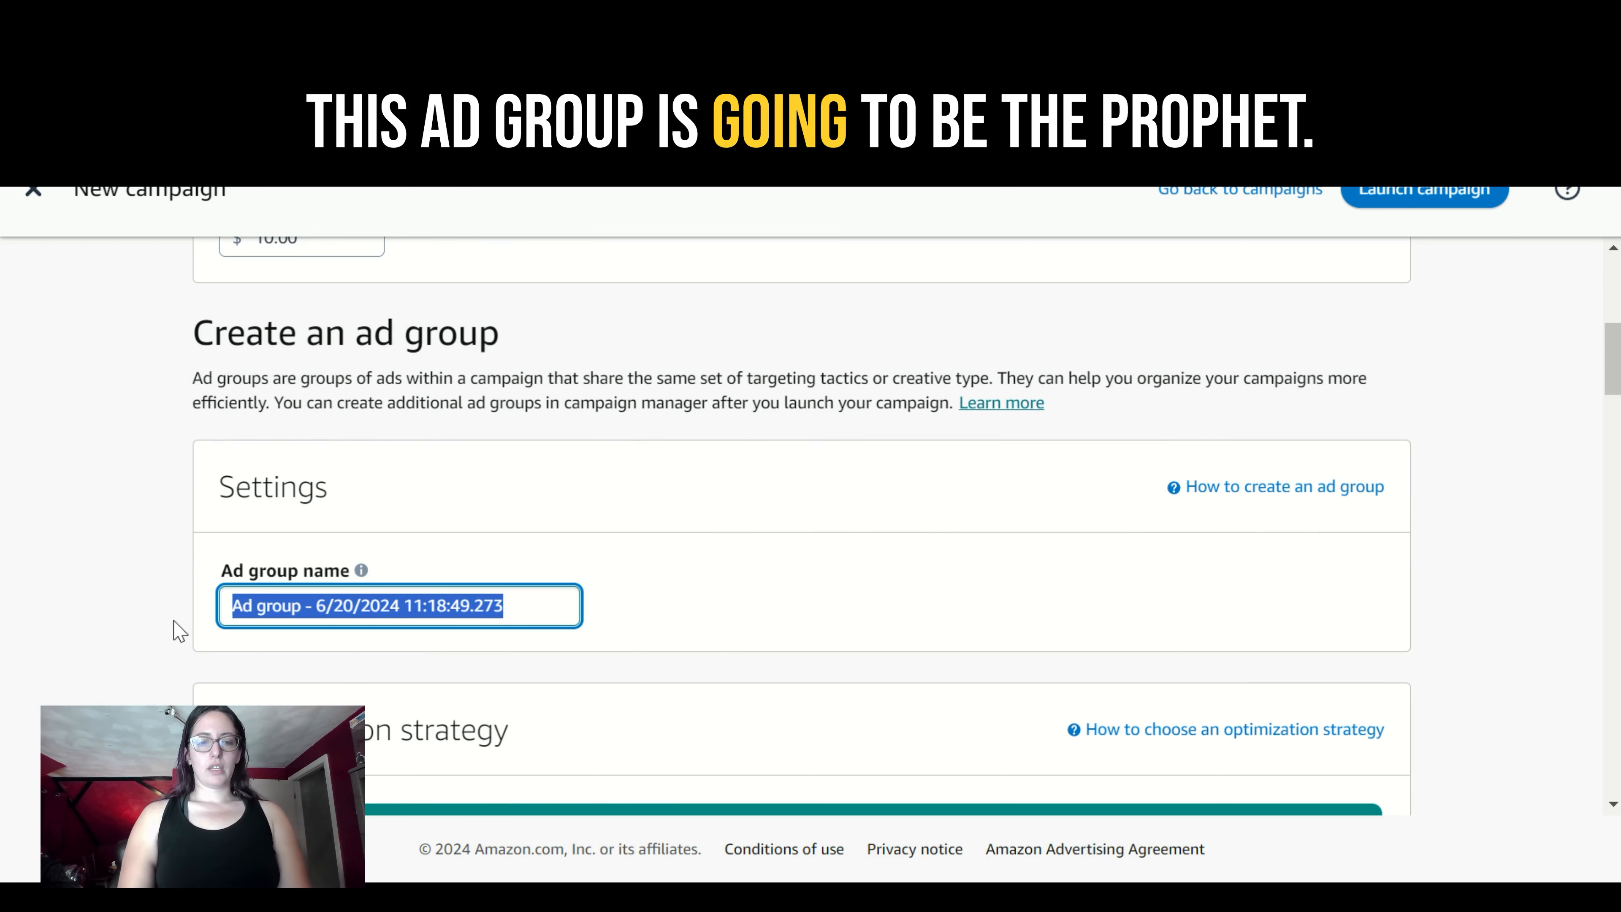
{"action": "type", "text": "Profit and"}
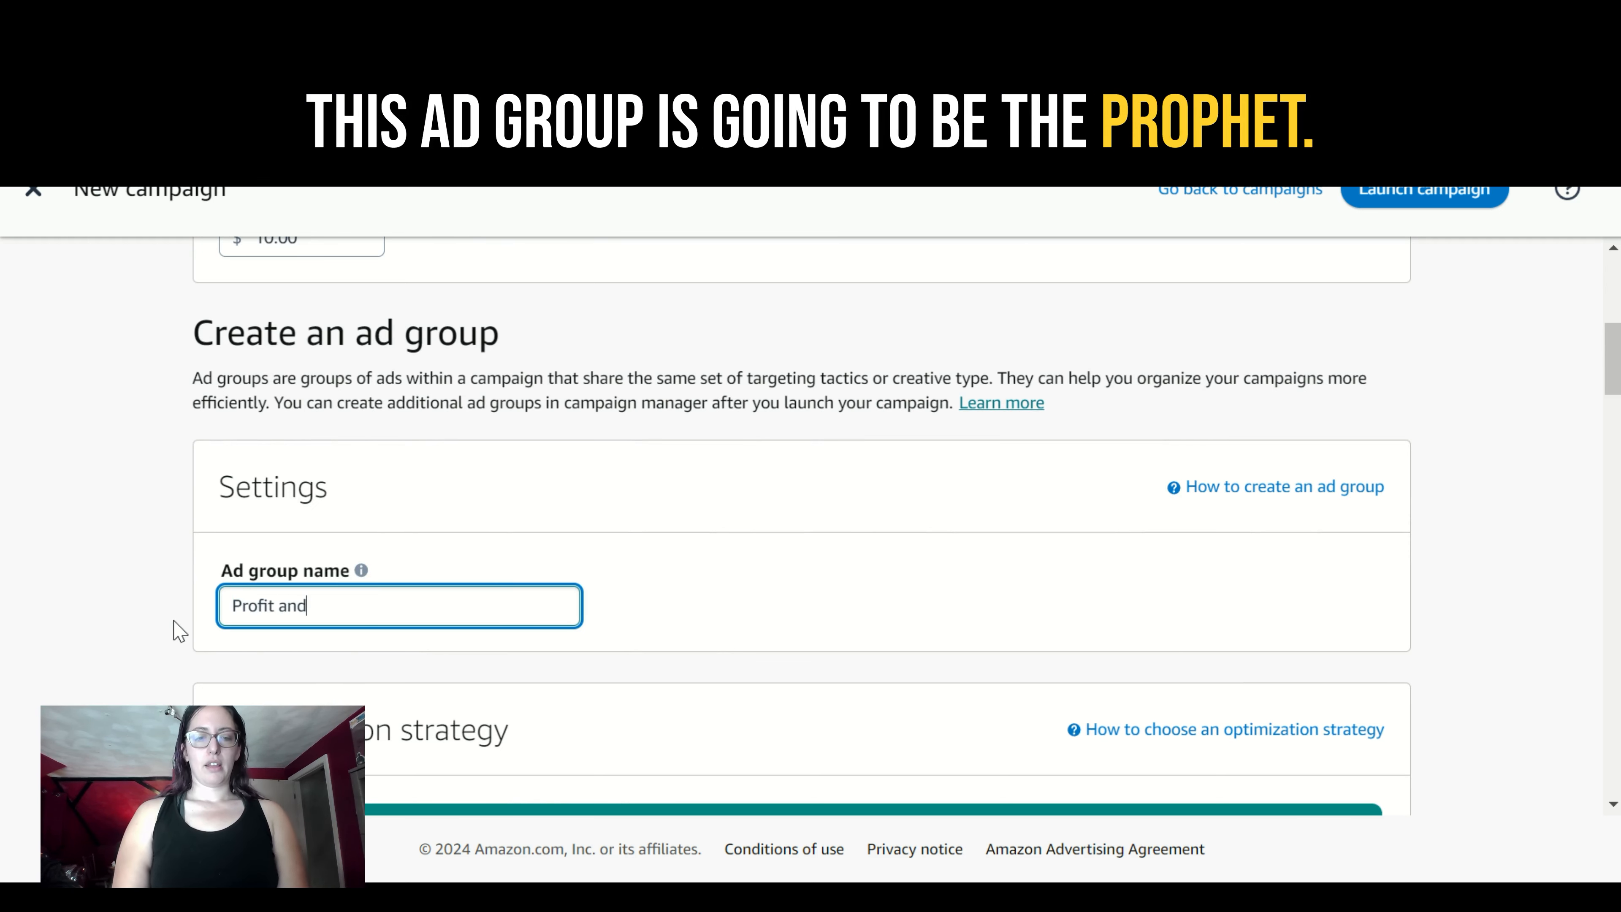
{"action": "type", "text": " victory a"}
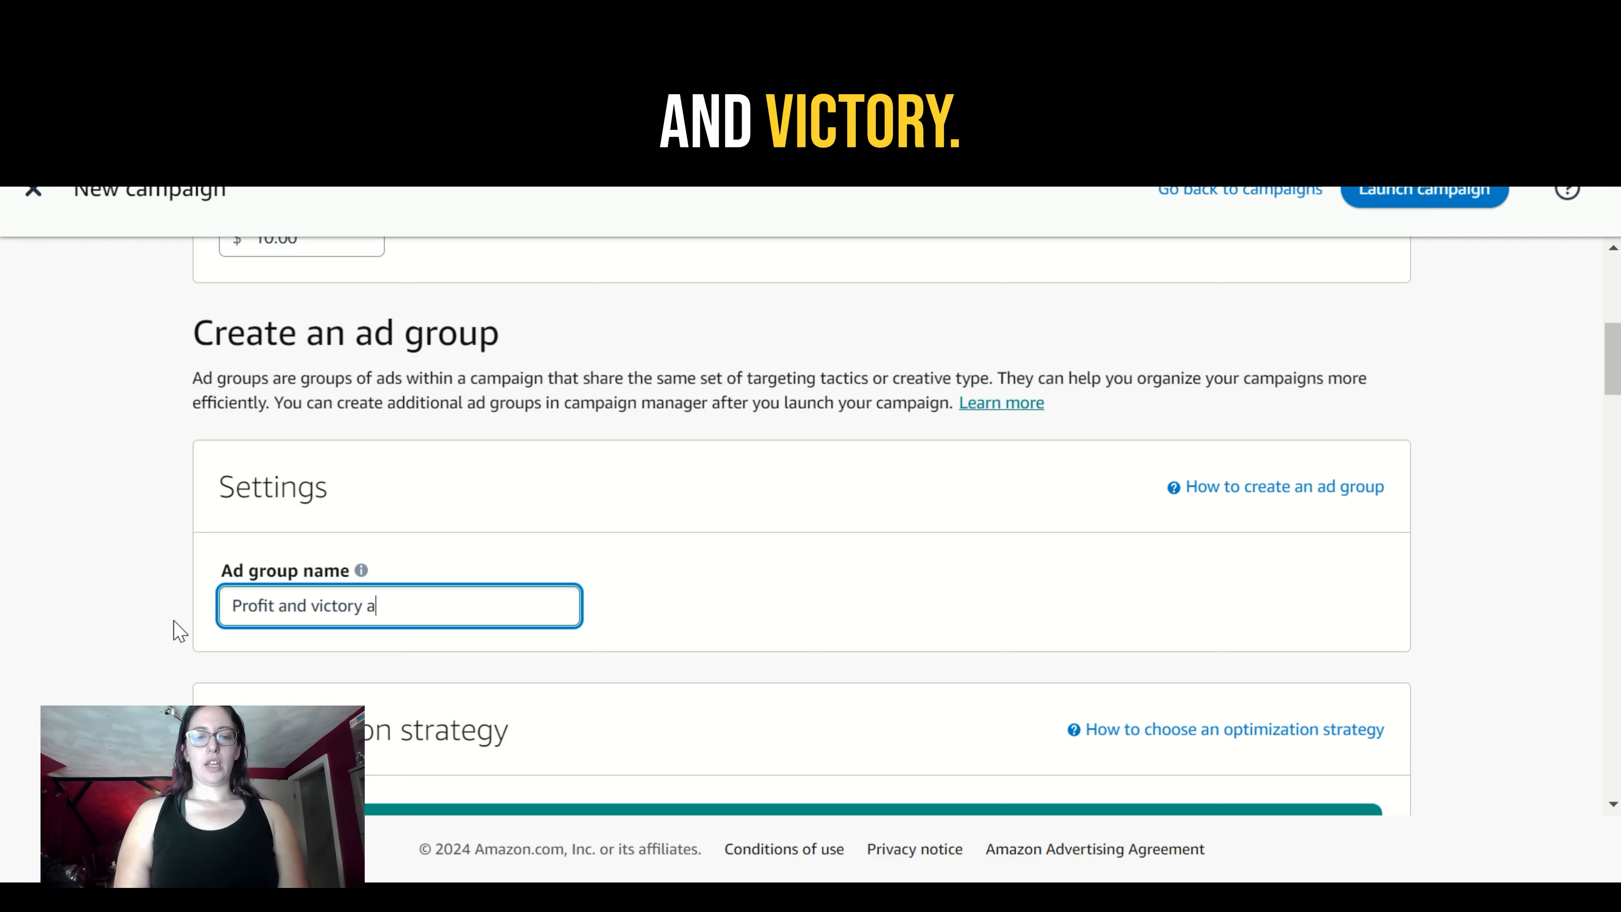
{"action": "key", "text": "BackSpace"}
{"action": "key", "text": "BackSpace"}
{"action": "key", "text": "BackSpace"}
{"action": "key", "text": "BackSpace"}
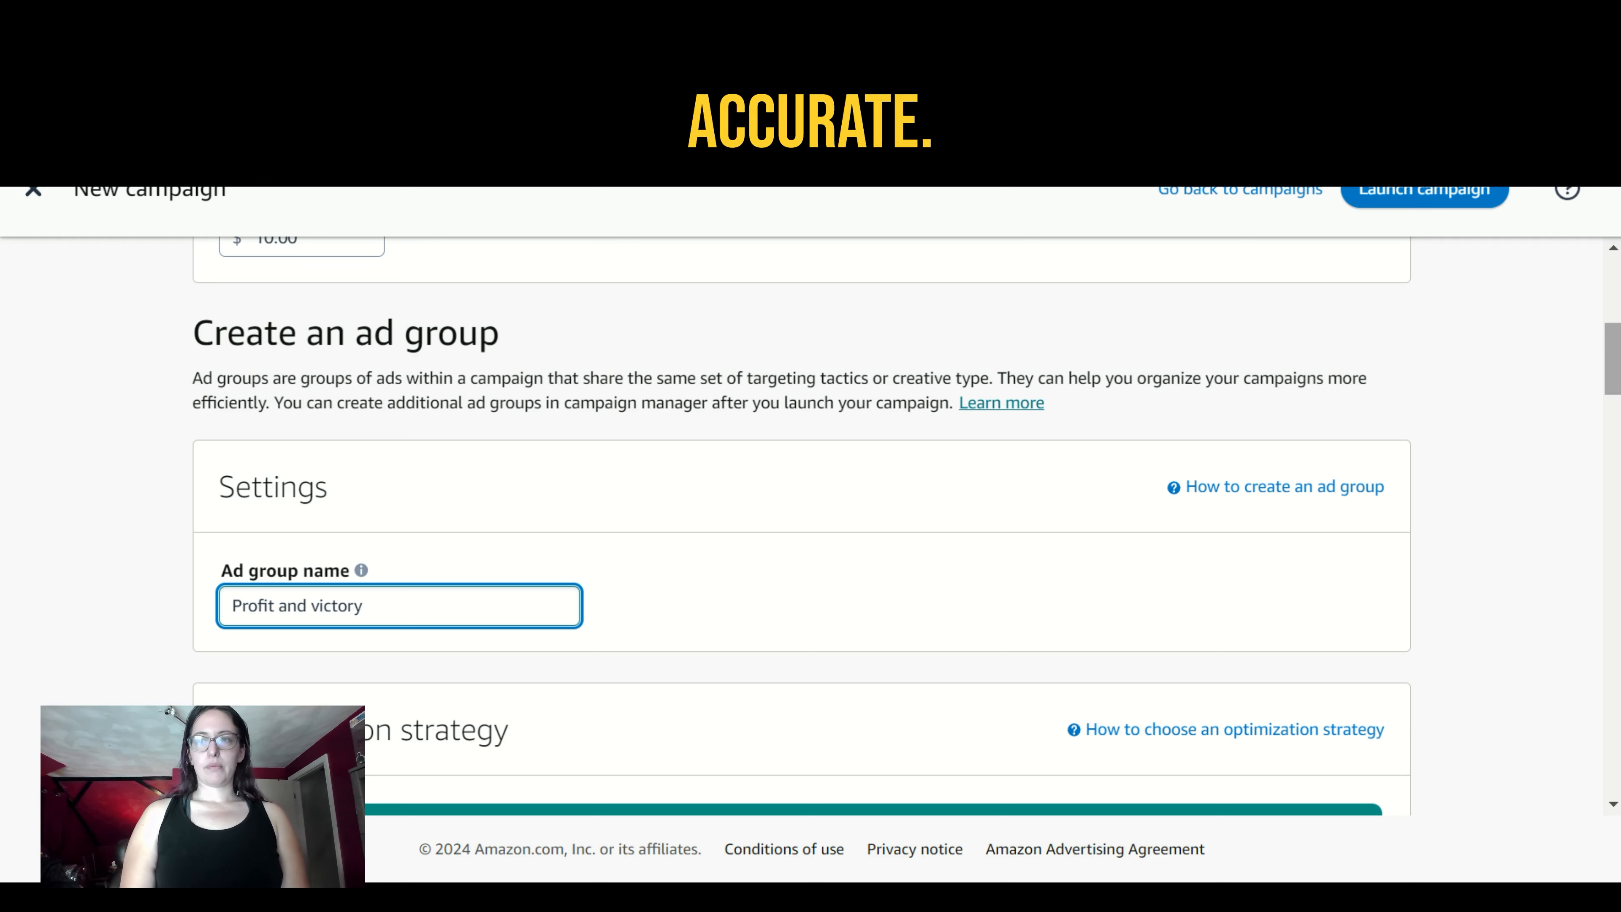
- Choose Leads as the ad group's optimization strategy and view its privacy policy requirement
{"action": "scroll", "coordinate": [801, 530], "scroll_direction": "down", "scroll_amount": 6}
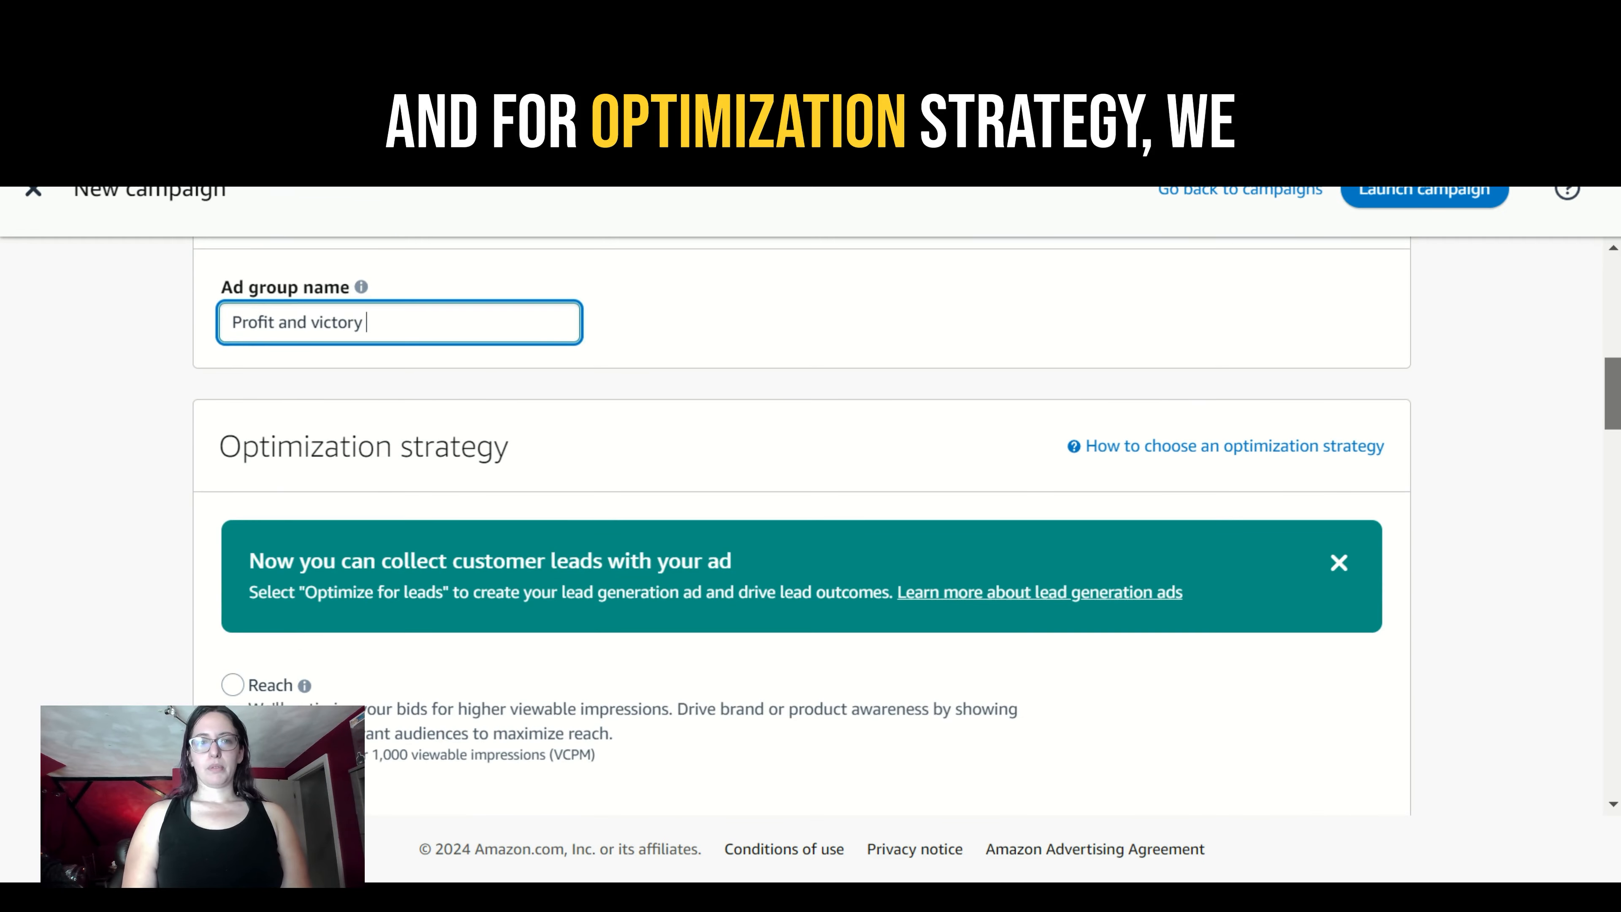
{"action": "scroll", "coordinate": [802, 530], "scroll_direction": "down", "scroll_amount": 2}
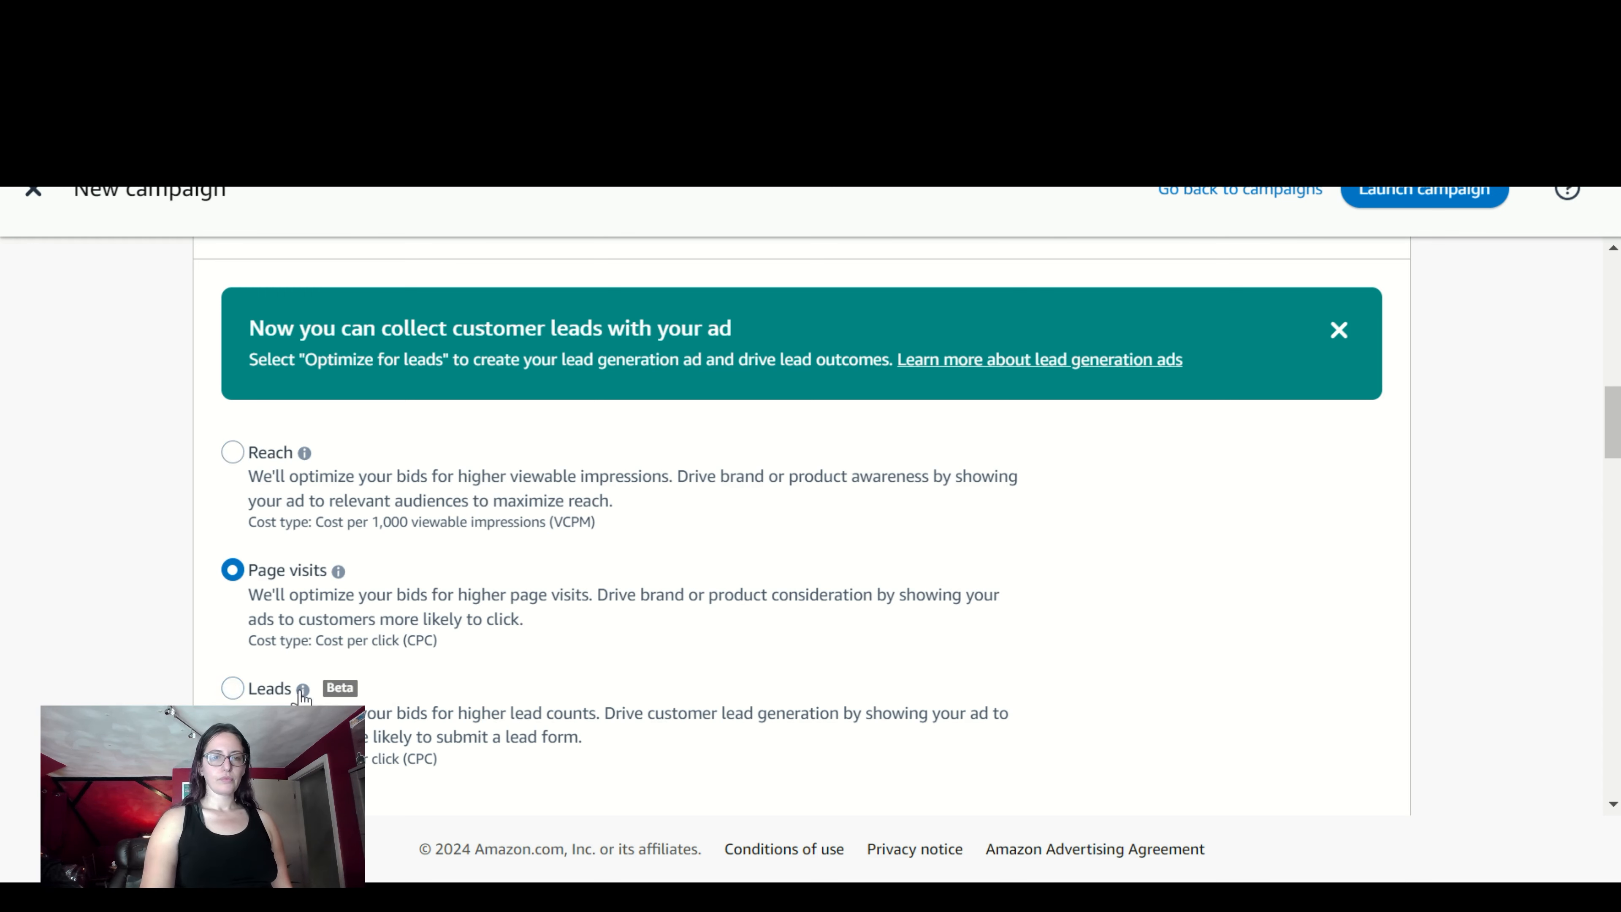
{"action": "left_click", "coordinate": [233, 688]}
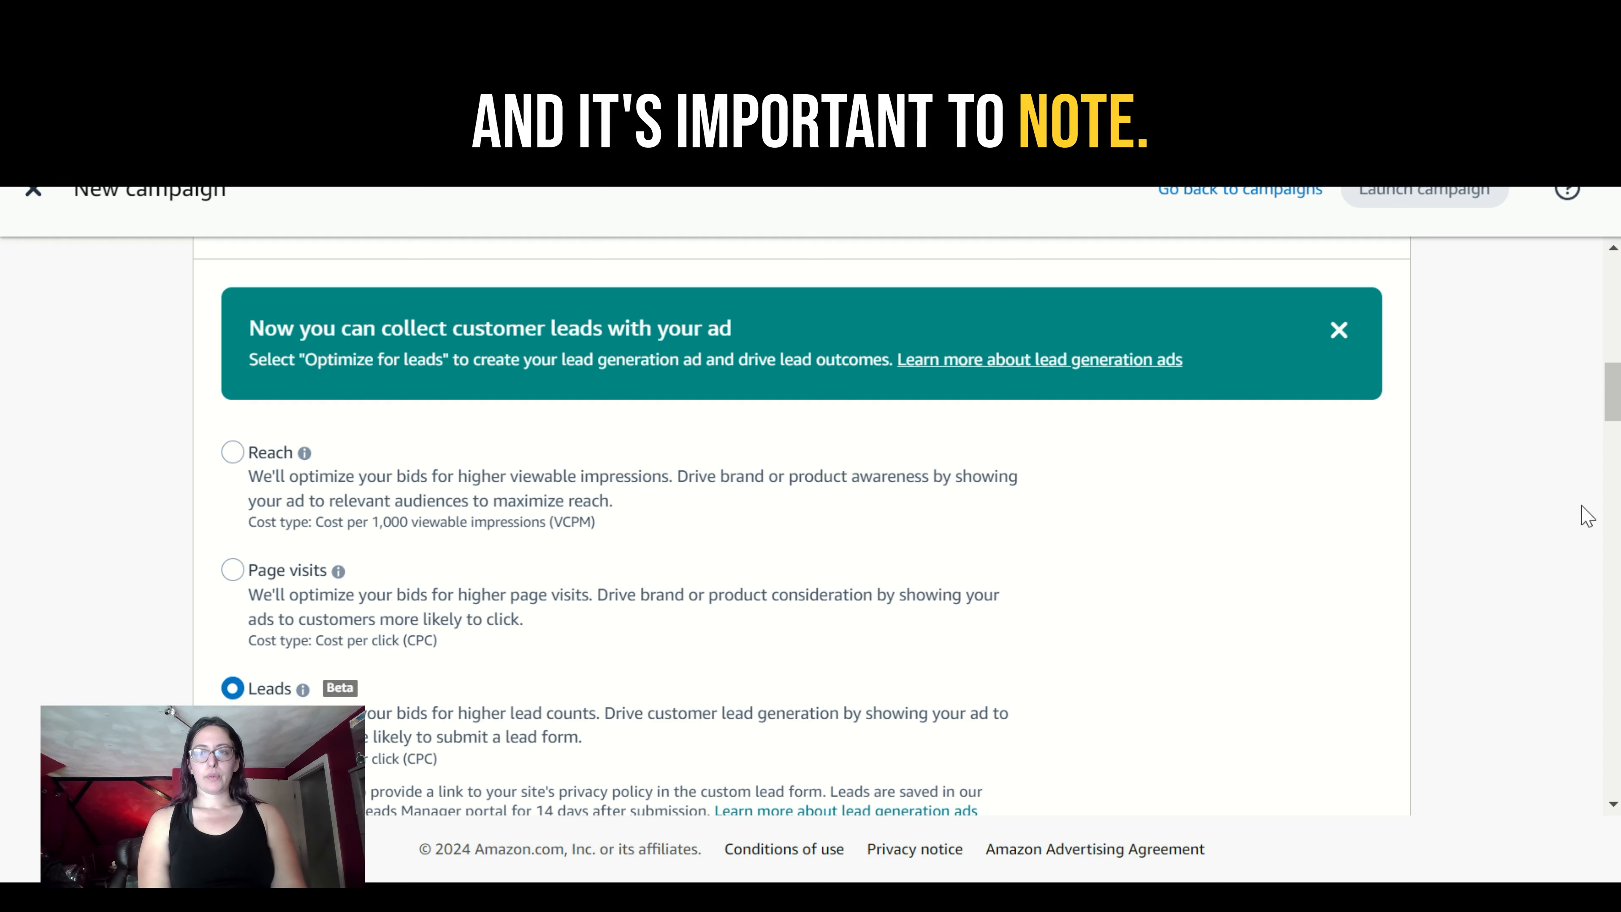
{"action": "scroll", "coordinate": [1615, 418], "scroll_direction": "down", "scroll_amount": 3}
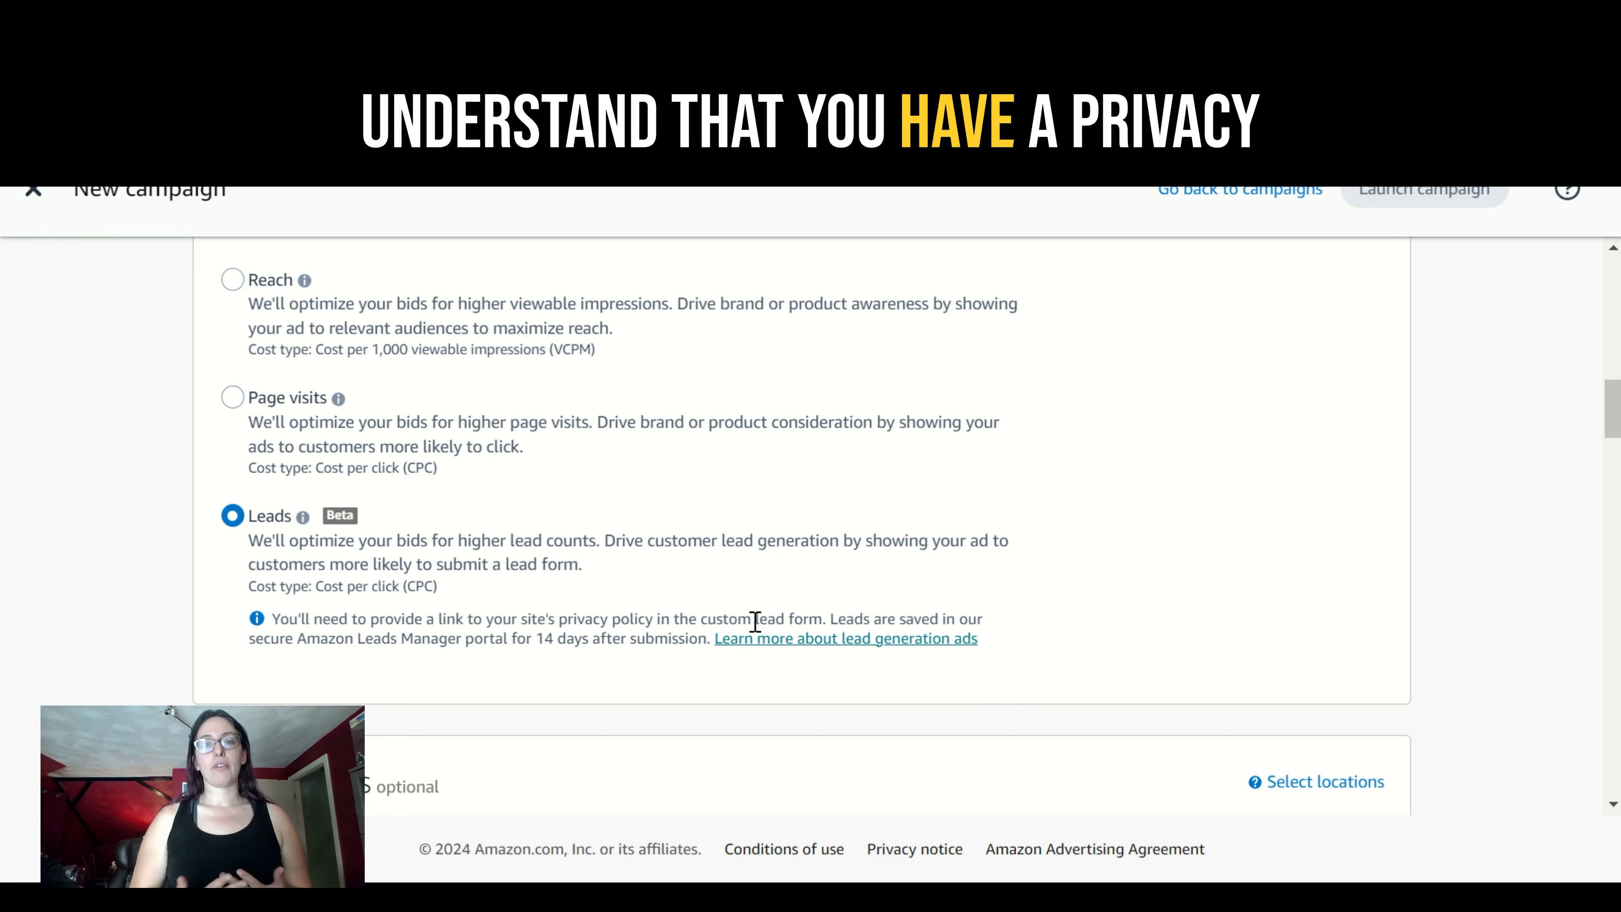
- Search the campaign's locations for "boston" and add the Boston (Manchester) DMA as the target
{"action": "scroll", "coordinate": [755, 621], "scroll_direction": "down", "scroll_amount": 4}
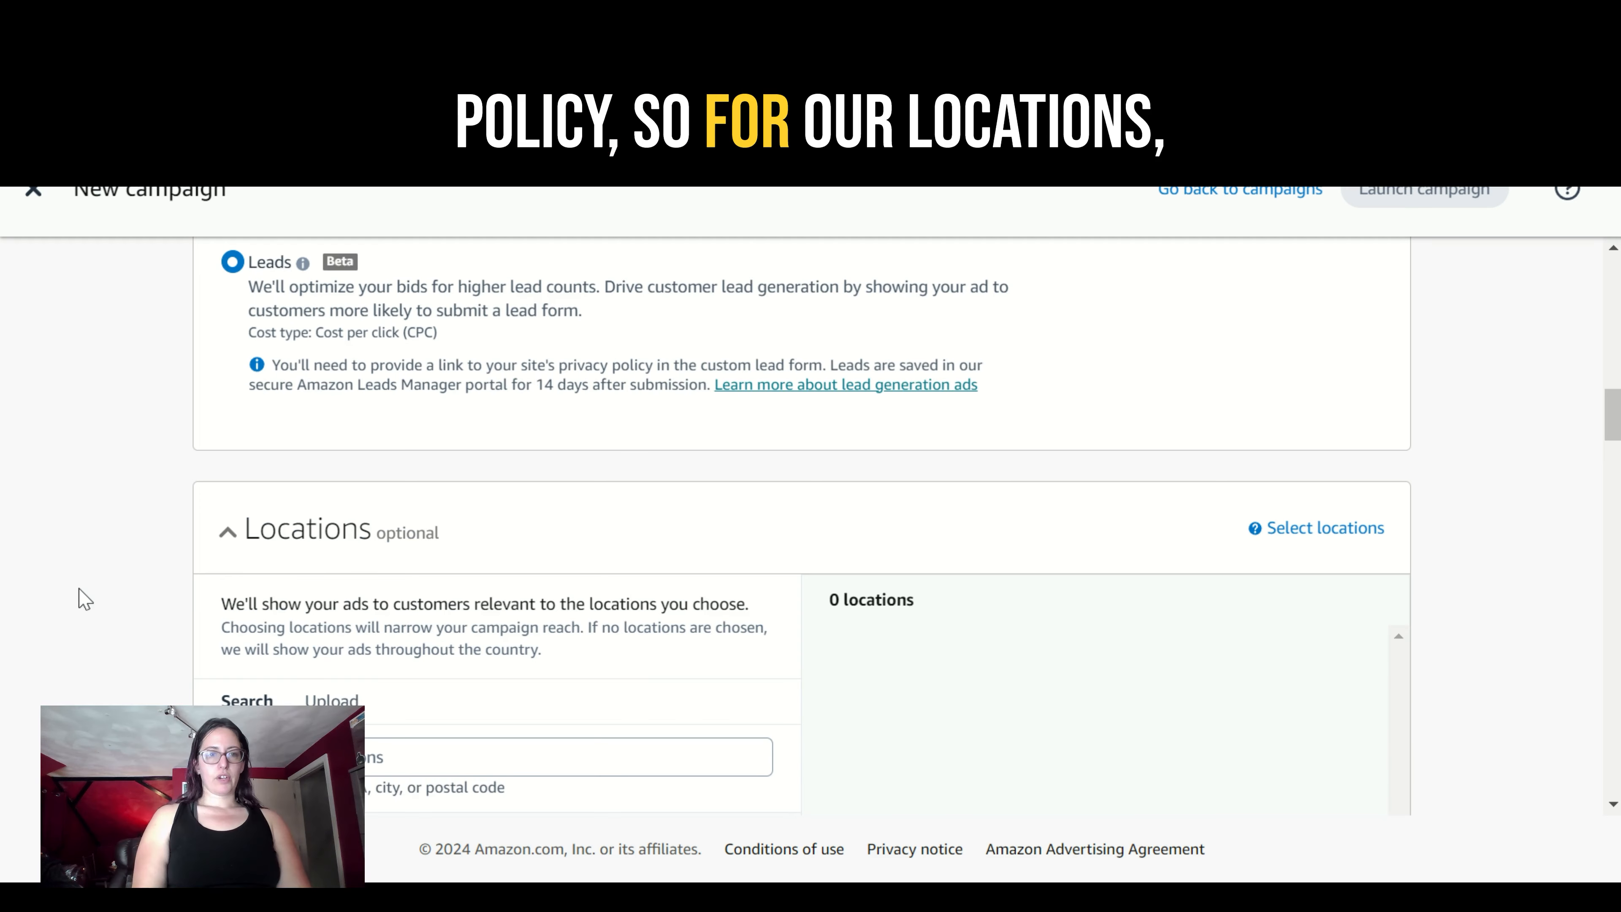
{"action": "scroll", "coordinate": [80, 597], "scroll_direction": "down", "scroll_amount": 3}
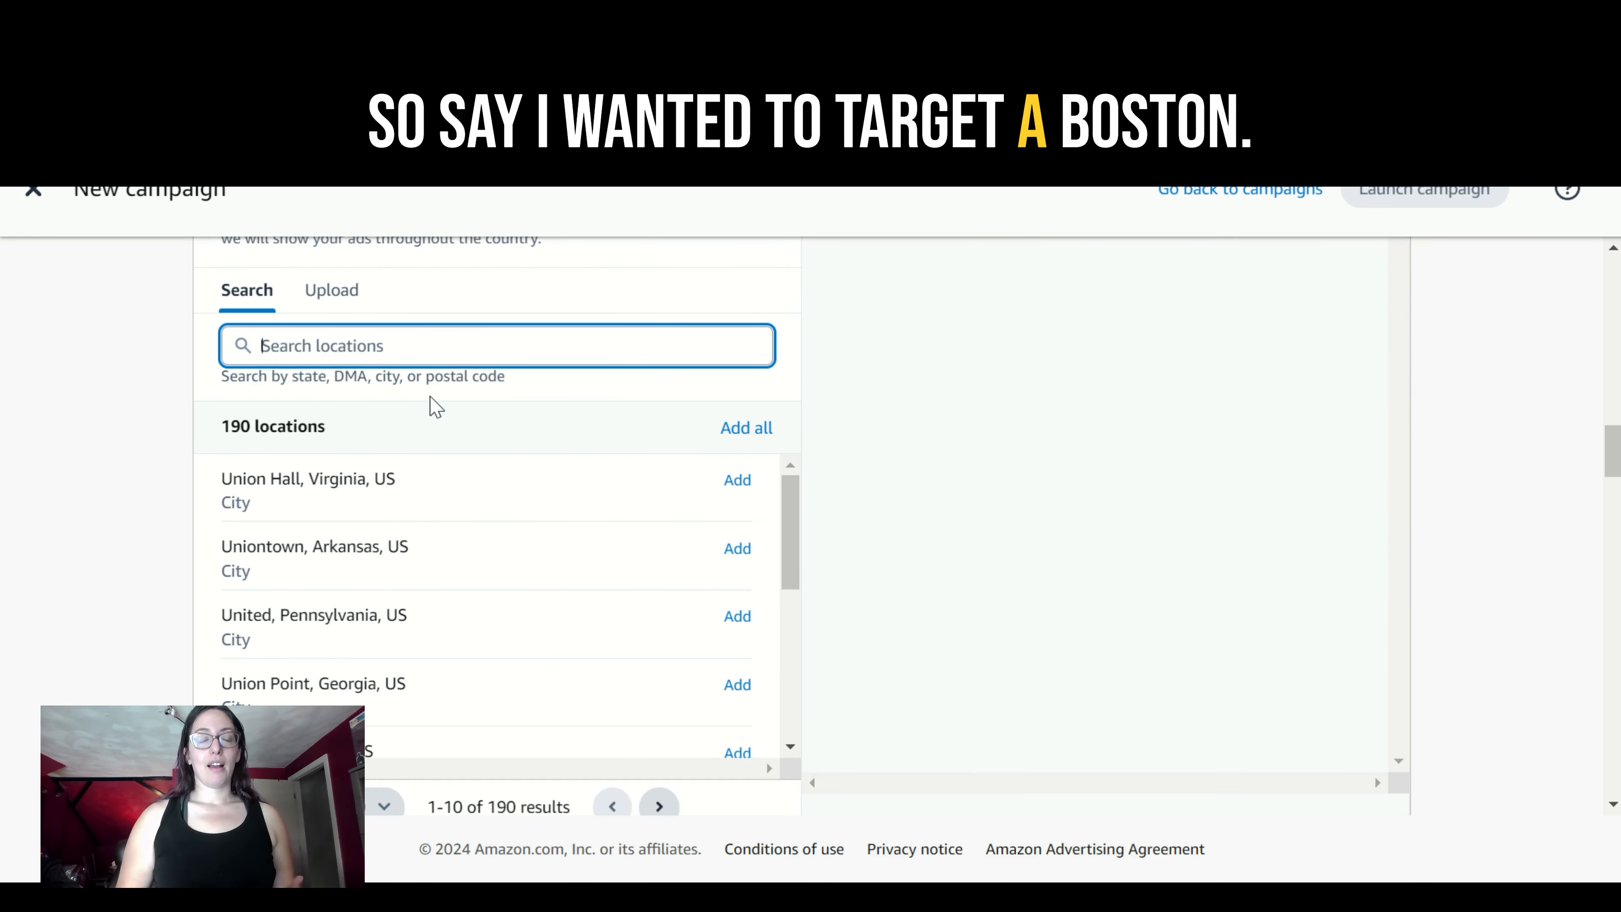
{"action": "type", "text": "oston"}
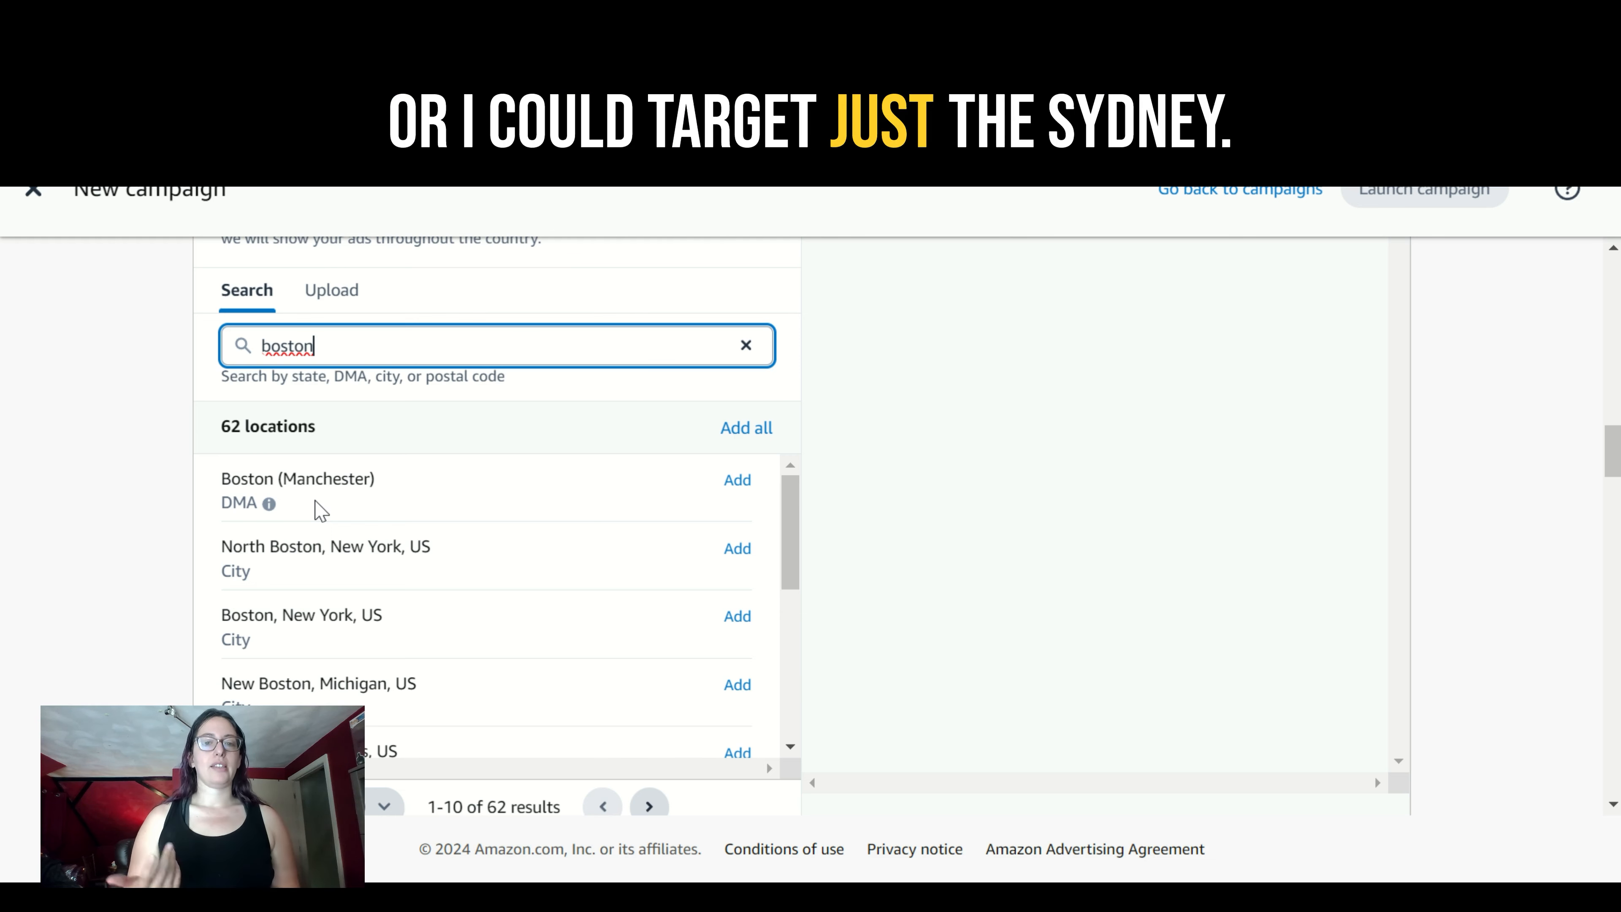
{"action": "left_click", "coordinate": [736, 485]}
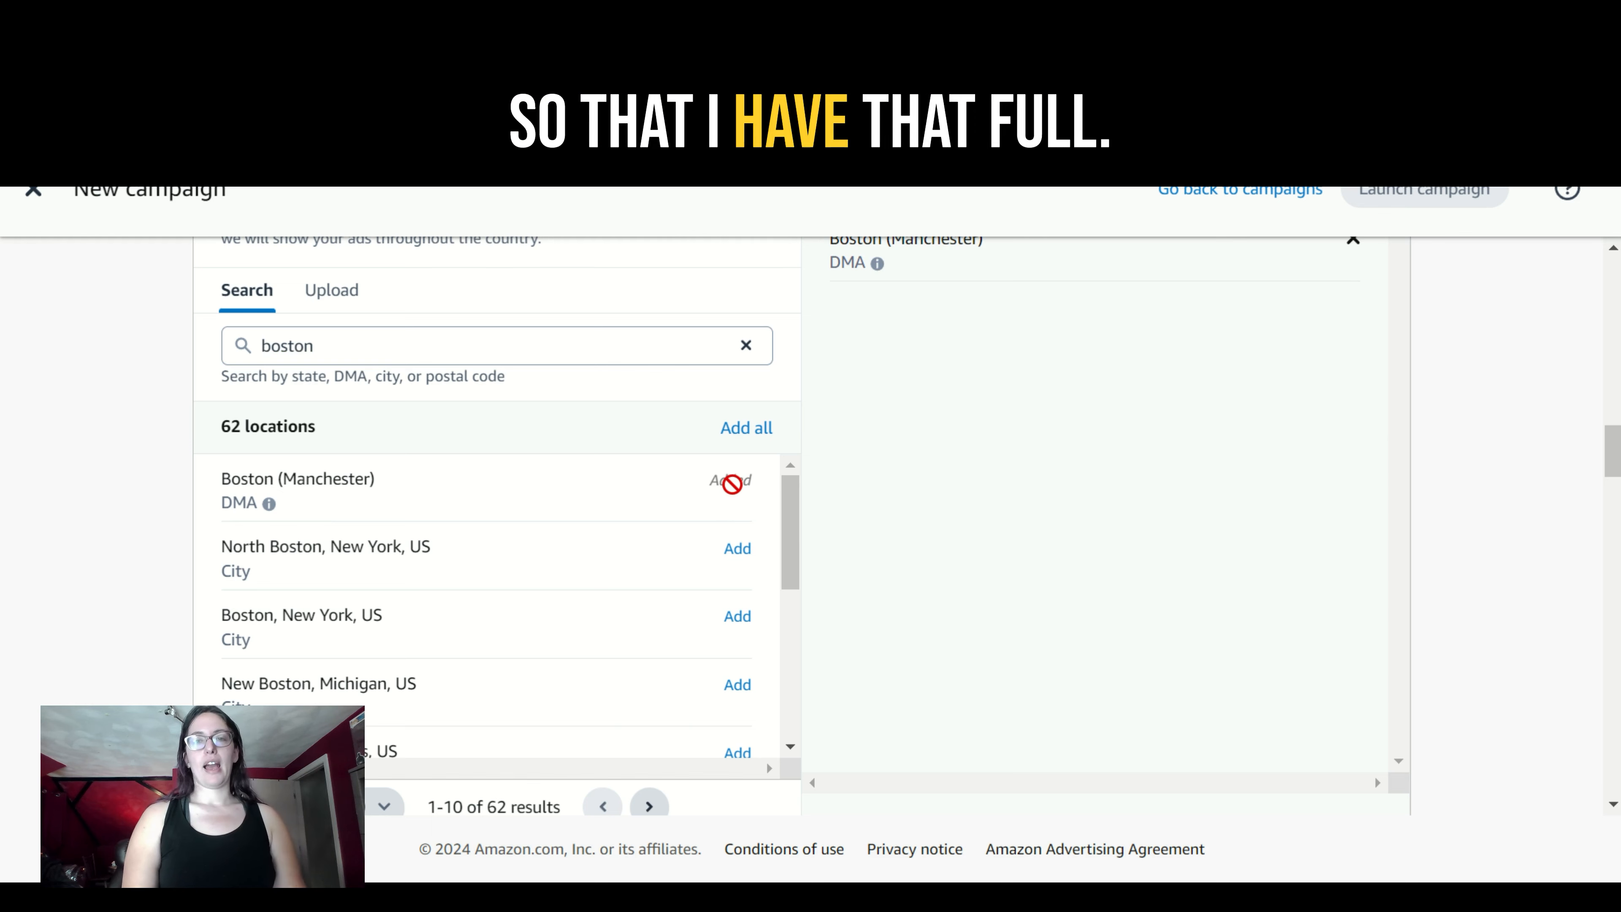
{"action": "scroll", "coordinate": [1613, 453], "scroll_direction": "up", "scroll_amount": 3}
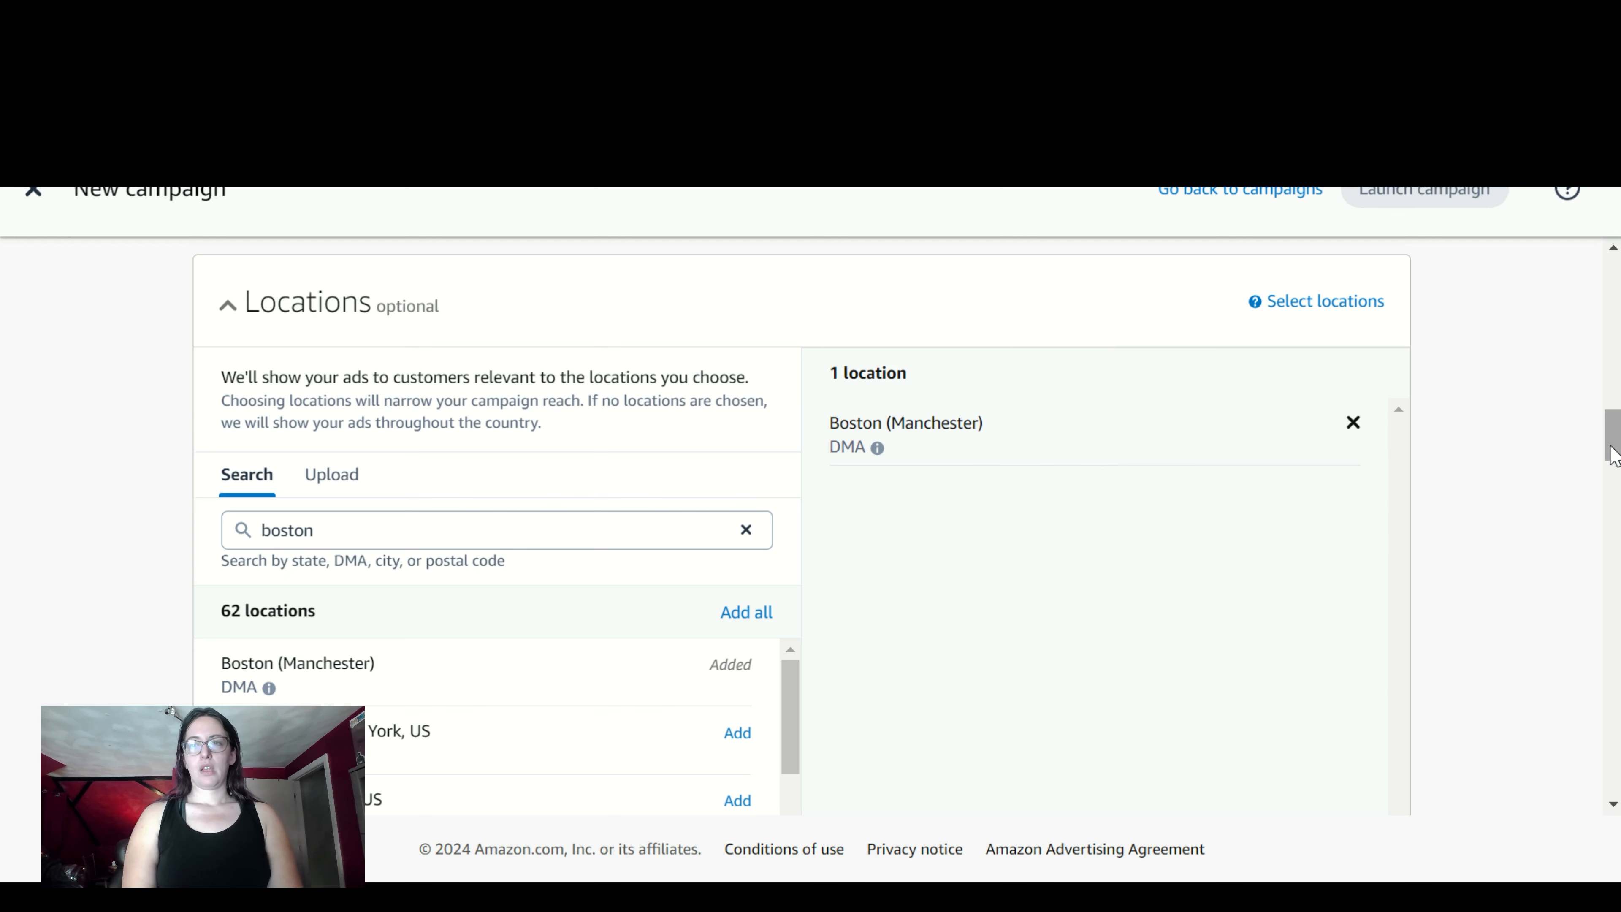
{"action": "scroll", "coordinate": [1613, 472], "scroll_direction": "down", "scroll_amount": 4}
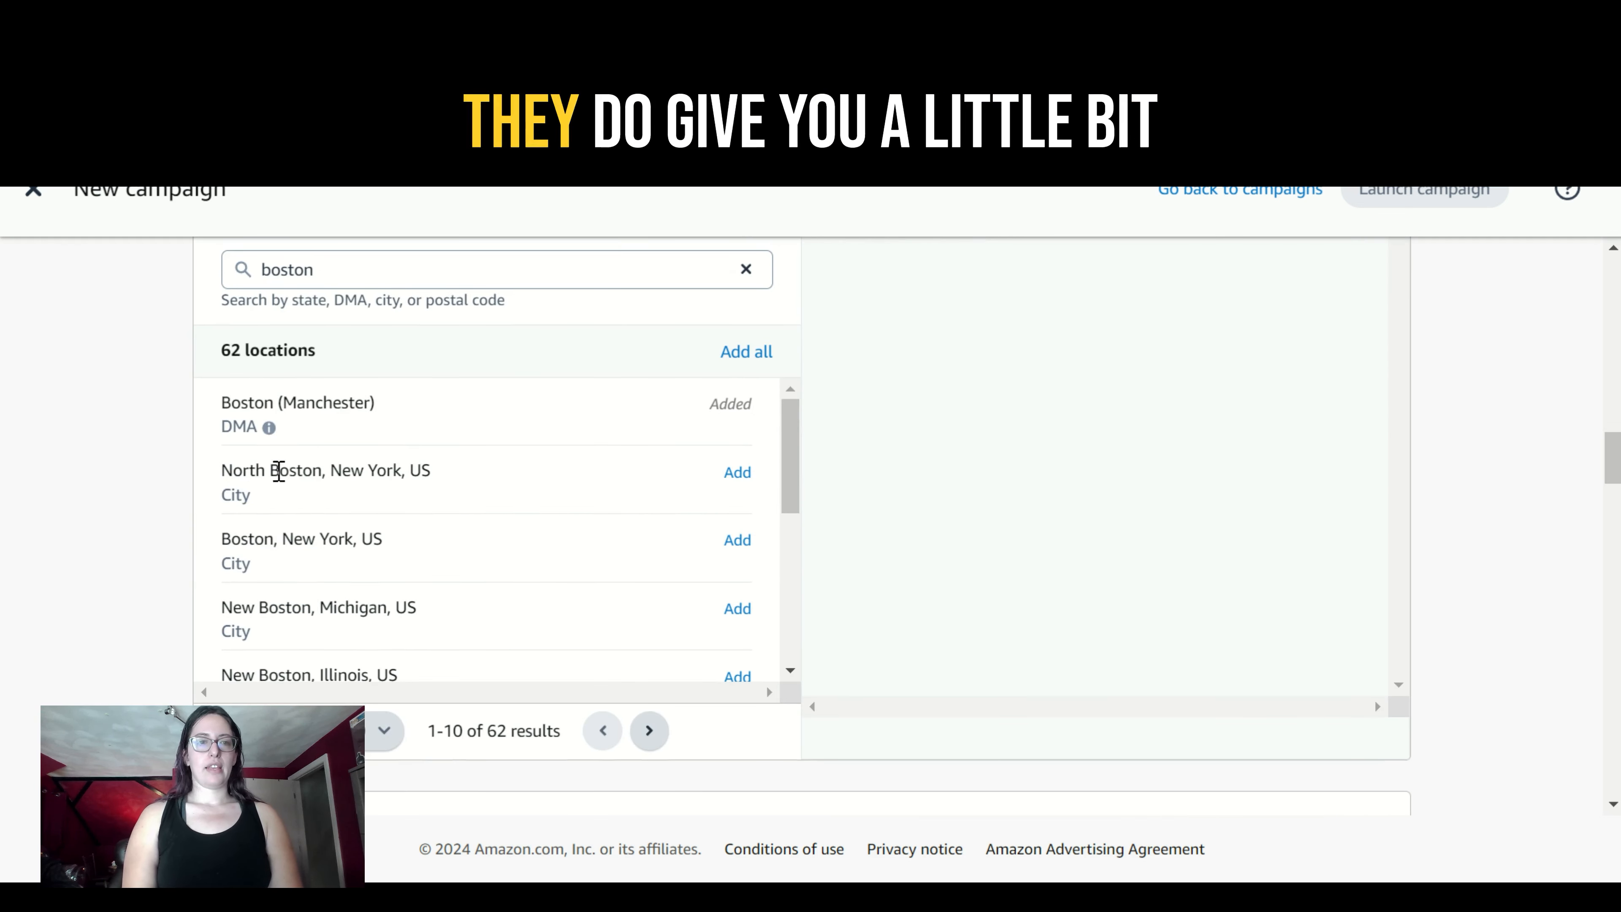
{"action": "mouse_move", "coordinate": [266, 437]}
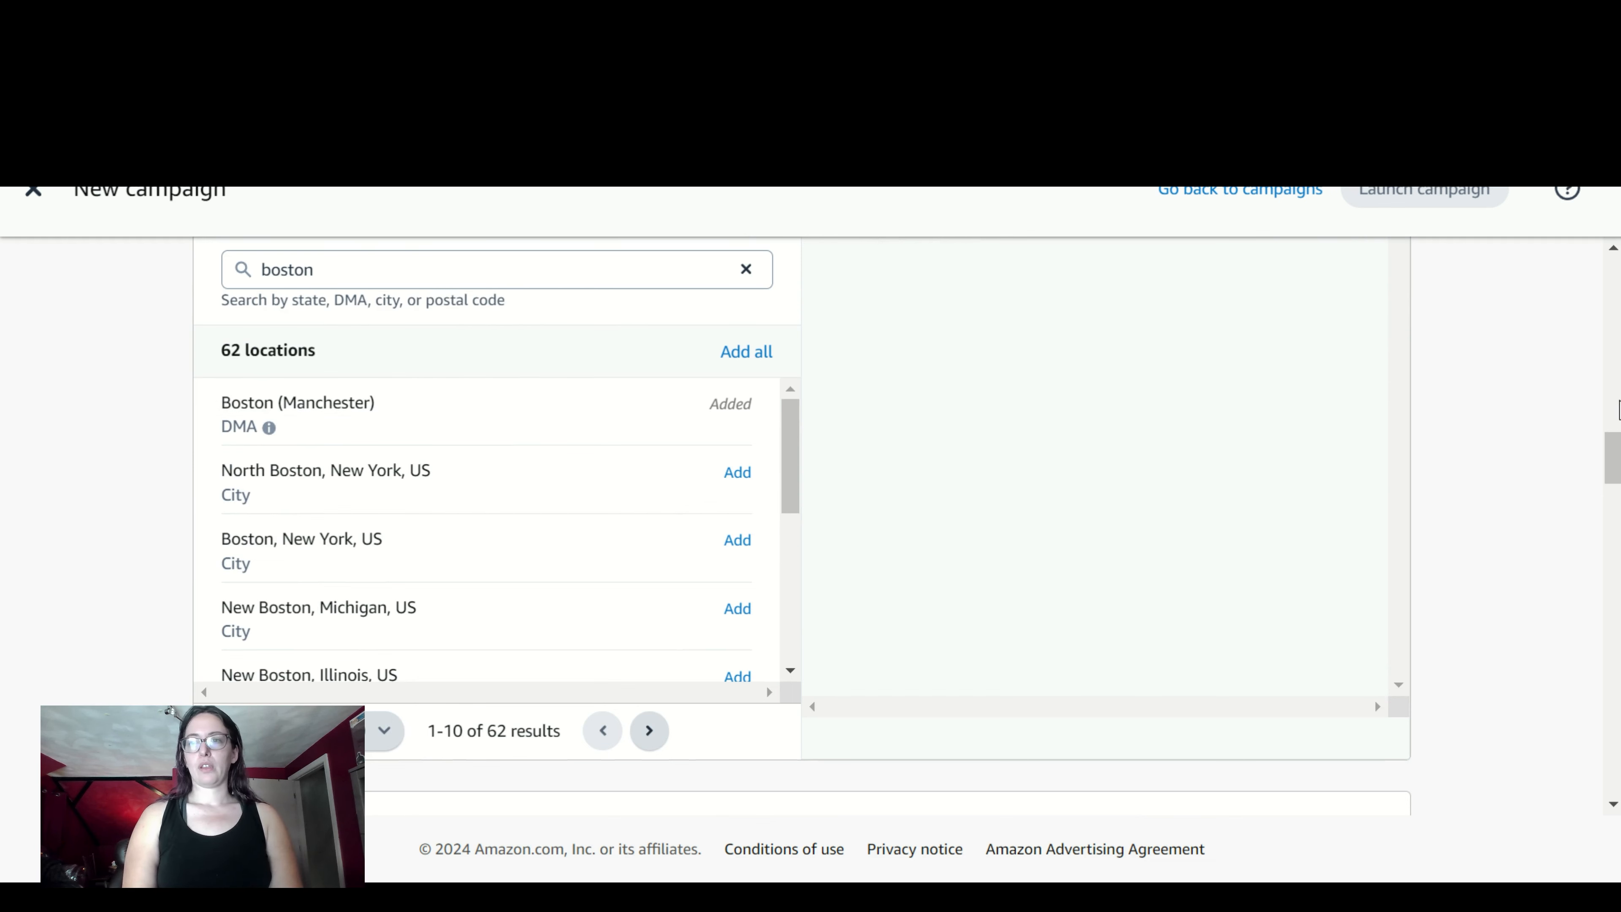
- From Amazon audiences' Interests & categories, add "LS - Interested in Business - Marketing & Sales" and "LS - Interested in Marketing & Sales"
{"action": "scroll", "coordinate": [810, 511], "scroll_direction": "down", "scroll_amount": 5}
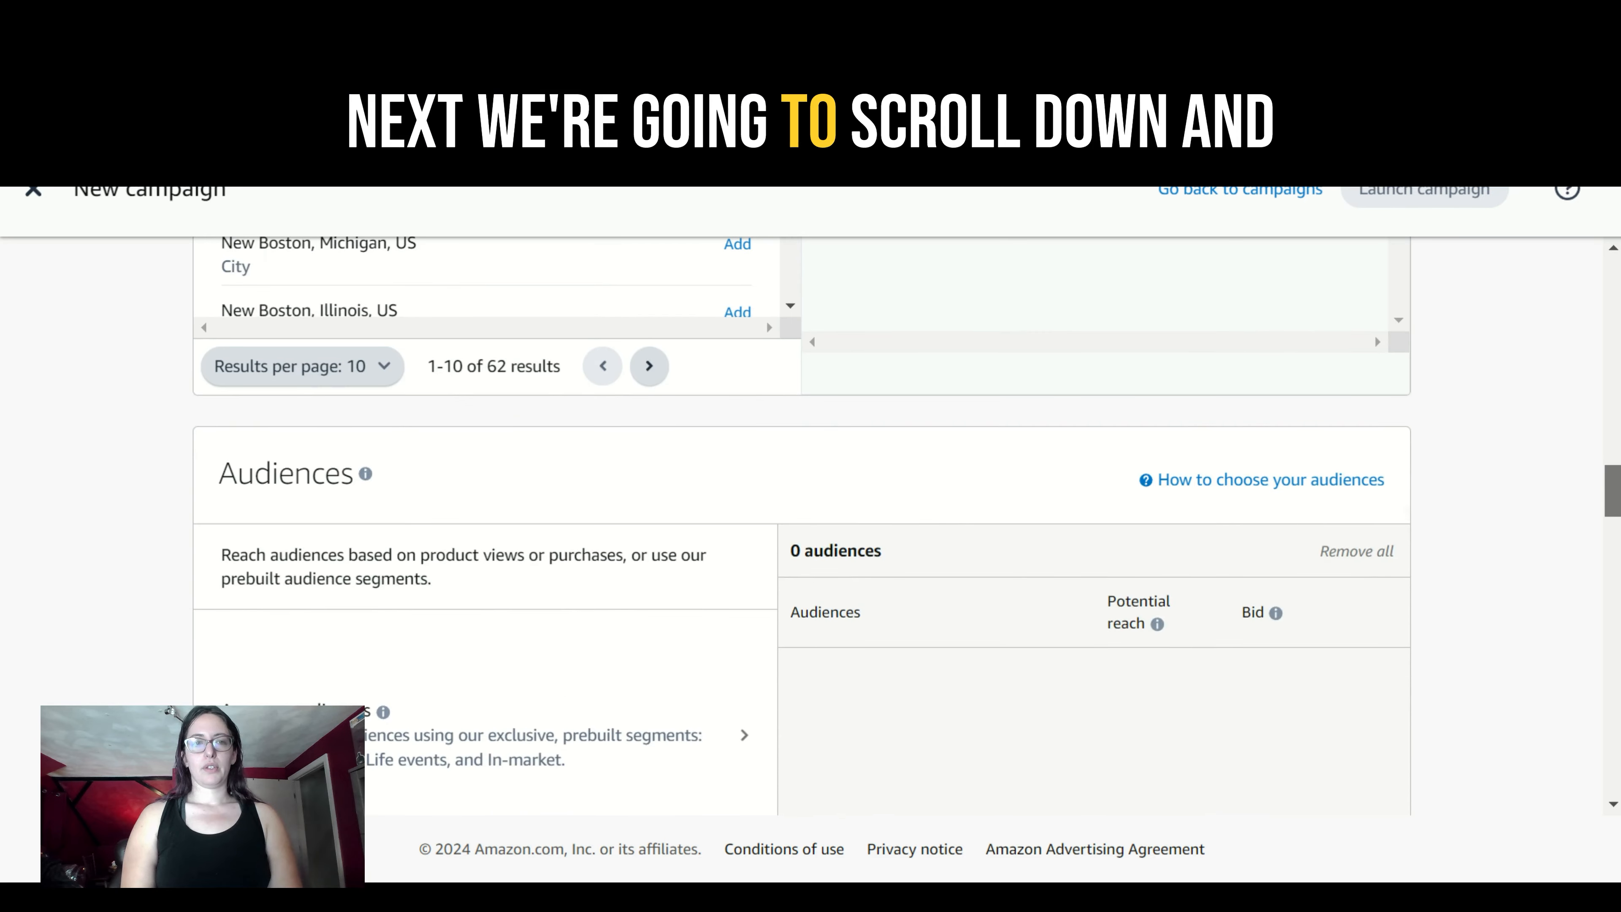
{"action": "scroll", "coordinate": [810, 511], "scroll_direction": "down", "scroll_amount": 1}
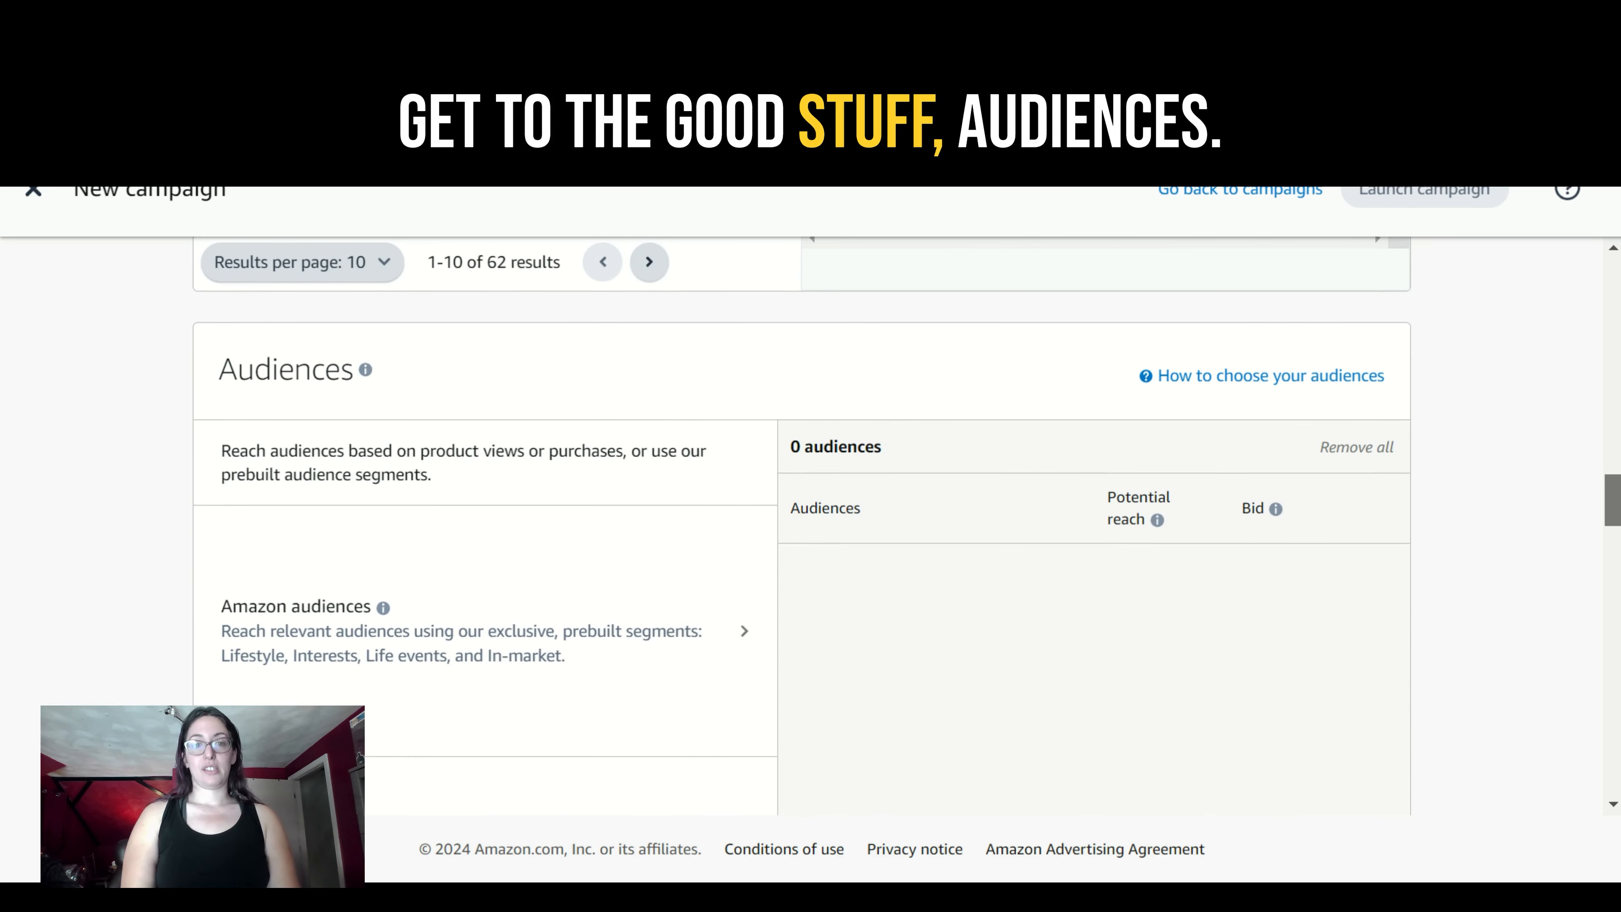
{"action": "scroll", "coordinate": [811, 510], "scroll_direction": "down", "scroll_amount": 8}
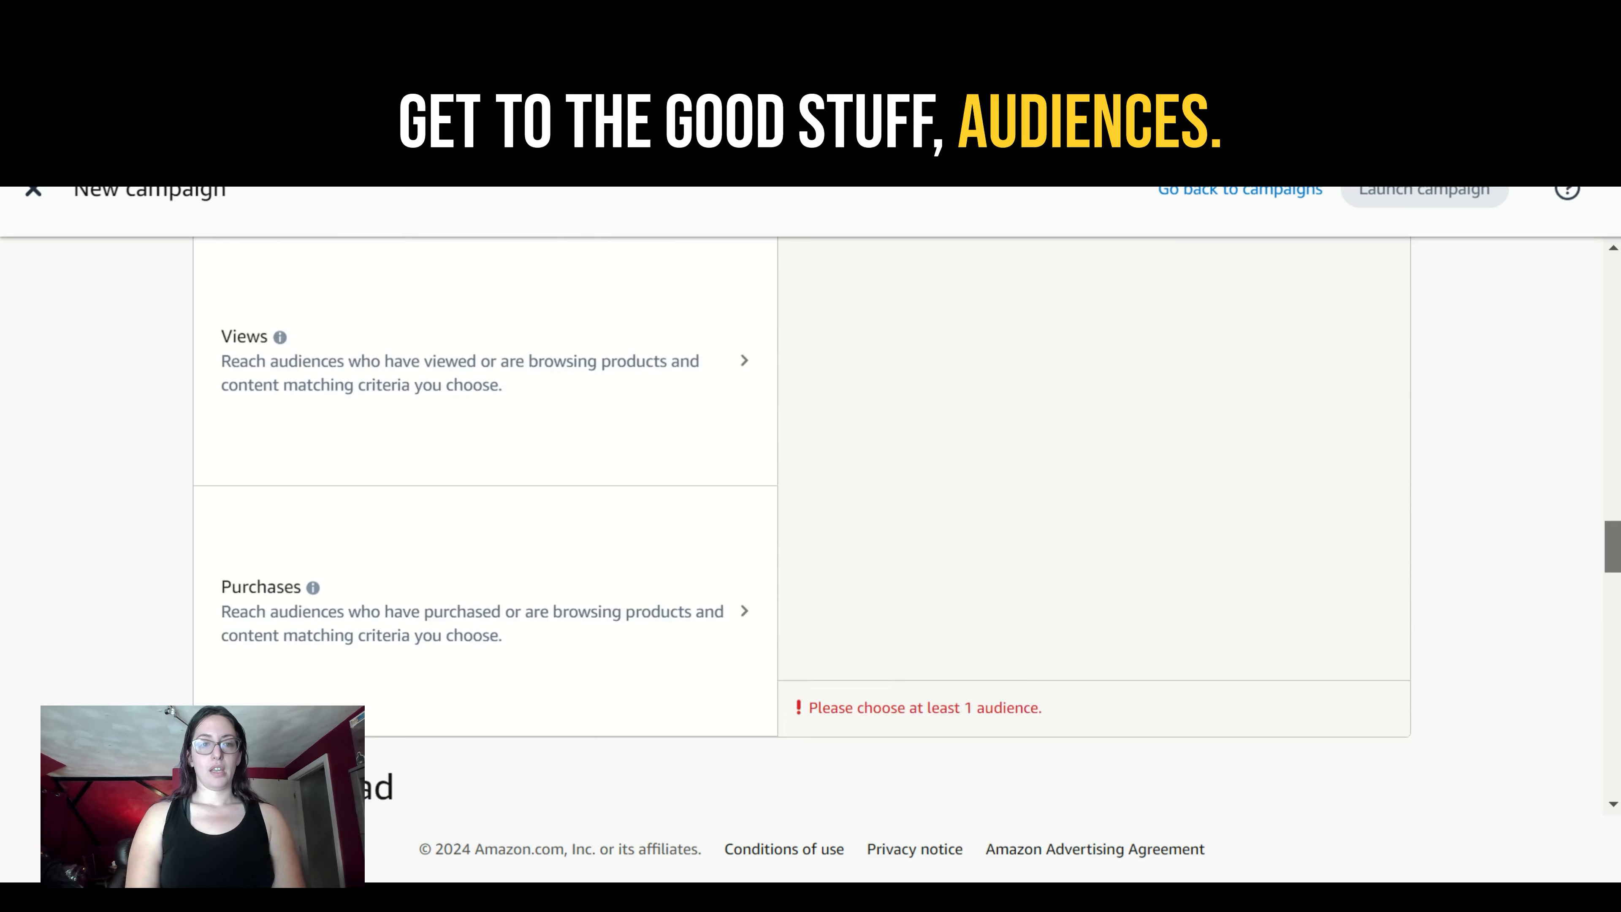
{"action": "scroll", "coordinate": [811, 511], "scroll_direction": "up", "scroll_amount": 3}
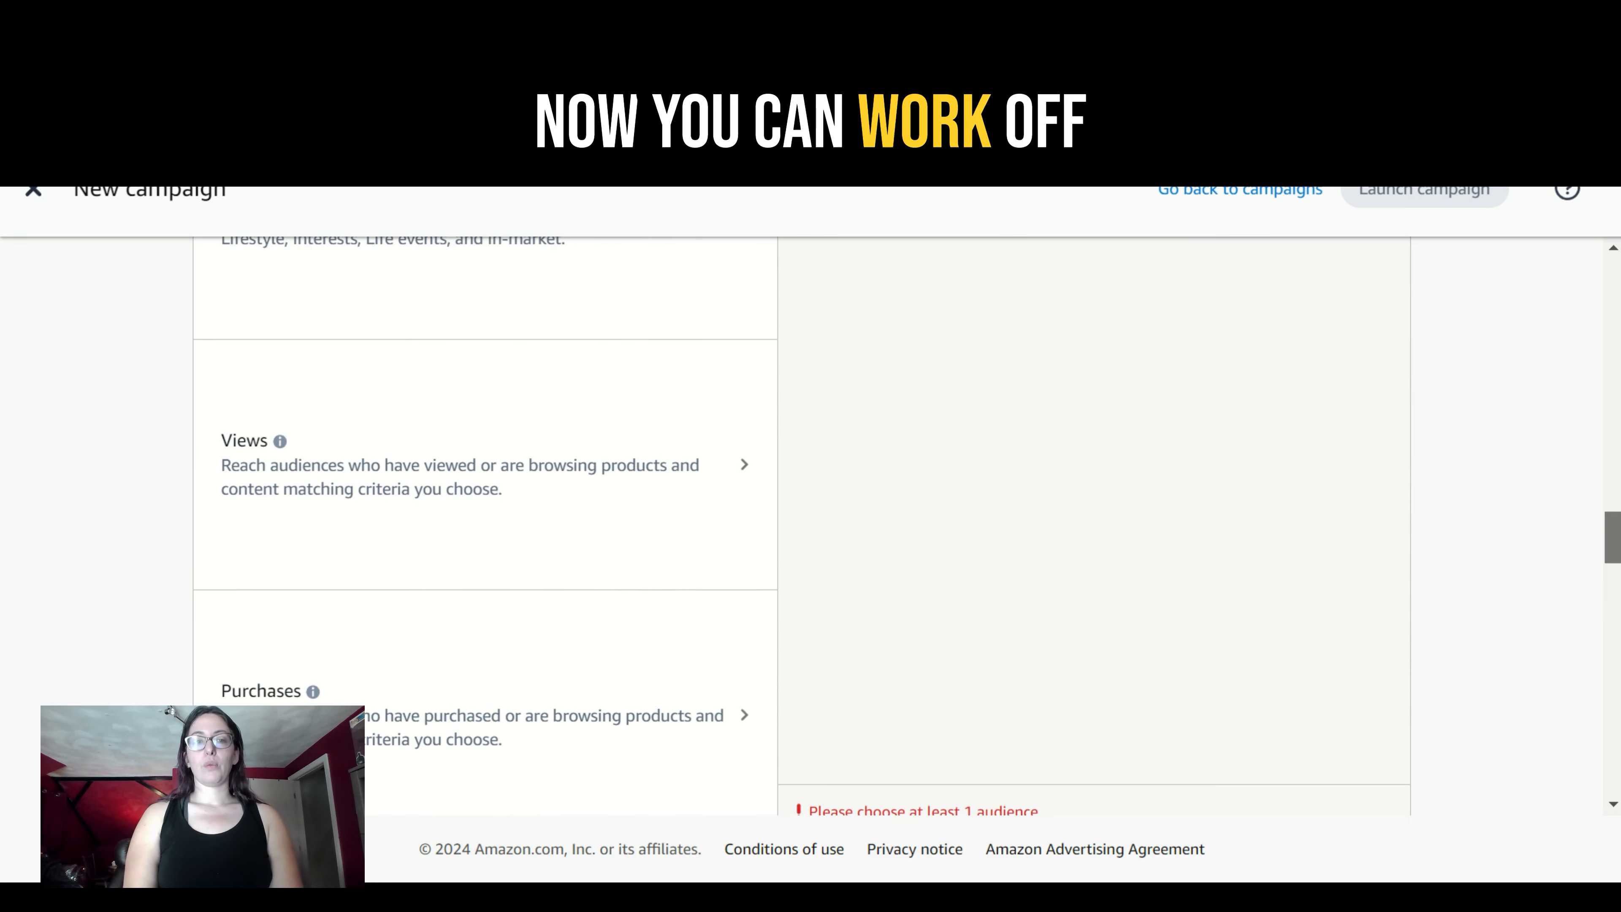
{"action": "scroll", "coordinate": [811, 511], "scroll_direction": "up", "scroll_amount": 3}
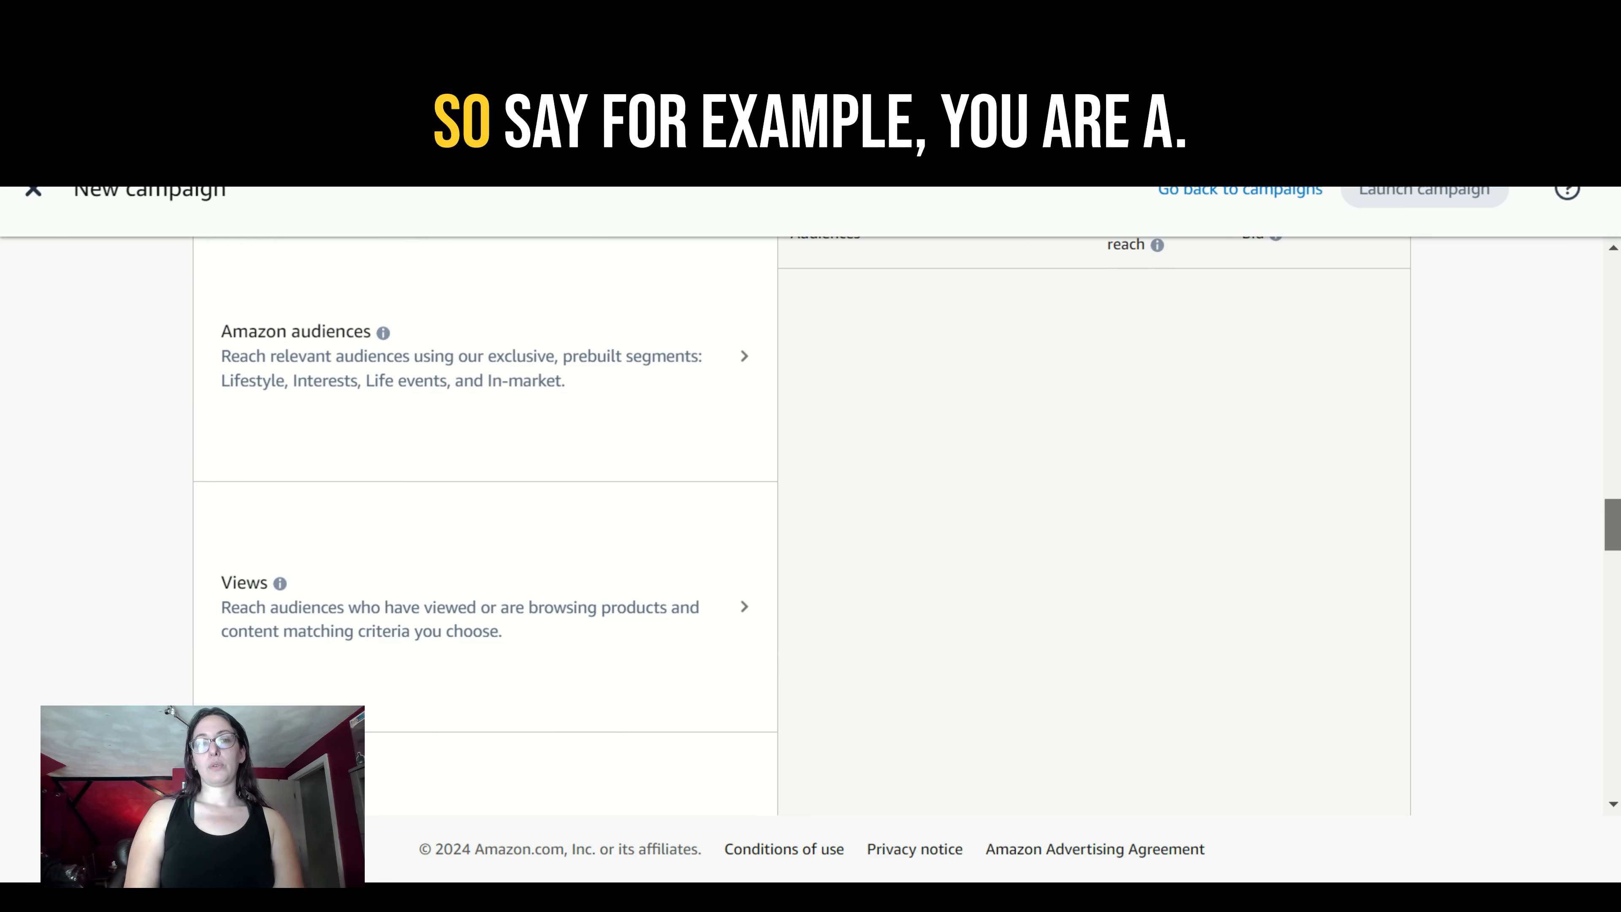
{"action": "scroll", "coordinate": [811, 511], "scroll_direction": "down", "scroll_amount": 1}
{"action": "scroll", "coordinate": [811, 511], "scroll_direction": "up", "scroll_amount": 2}
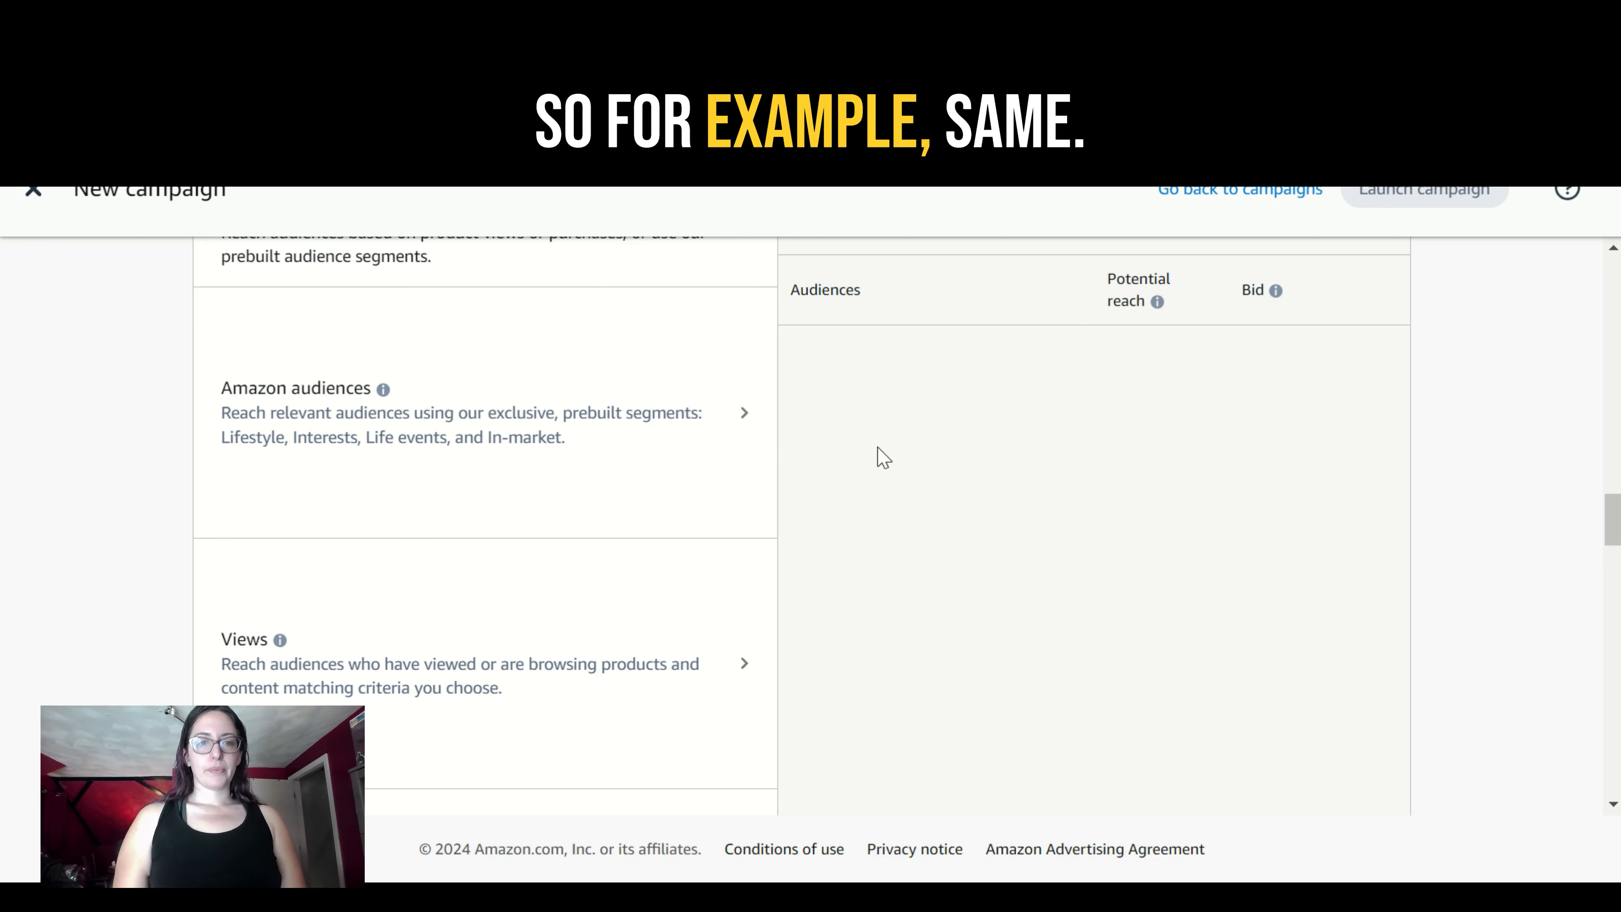
{"action": "left_click", "coordinate": [742, 419]}
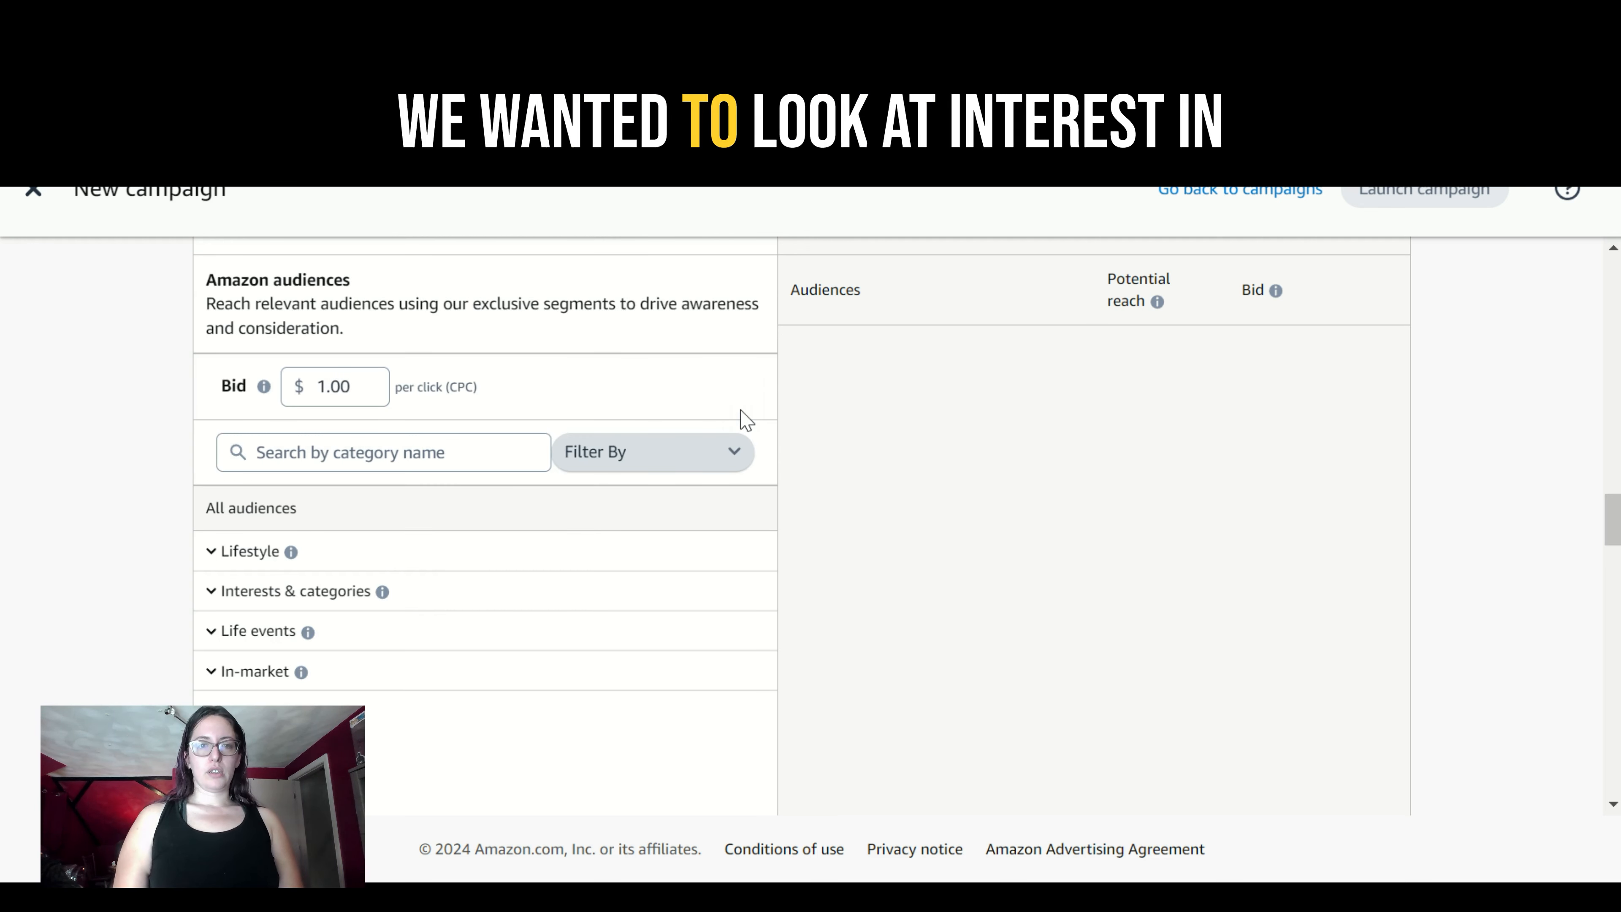
{"action": "left_click", "coordinate": [212, 594]}
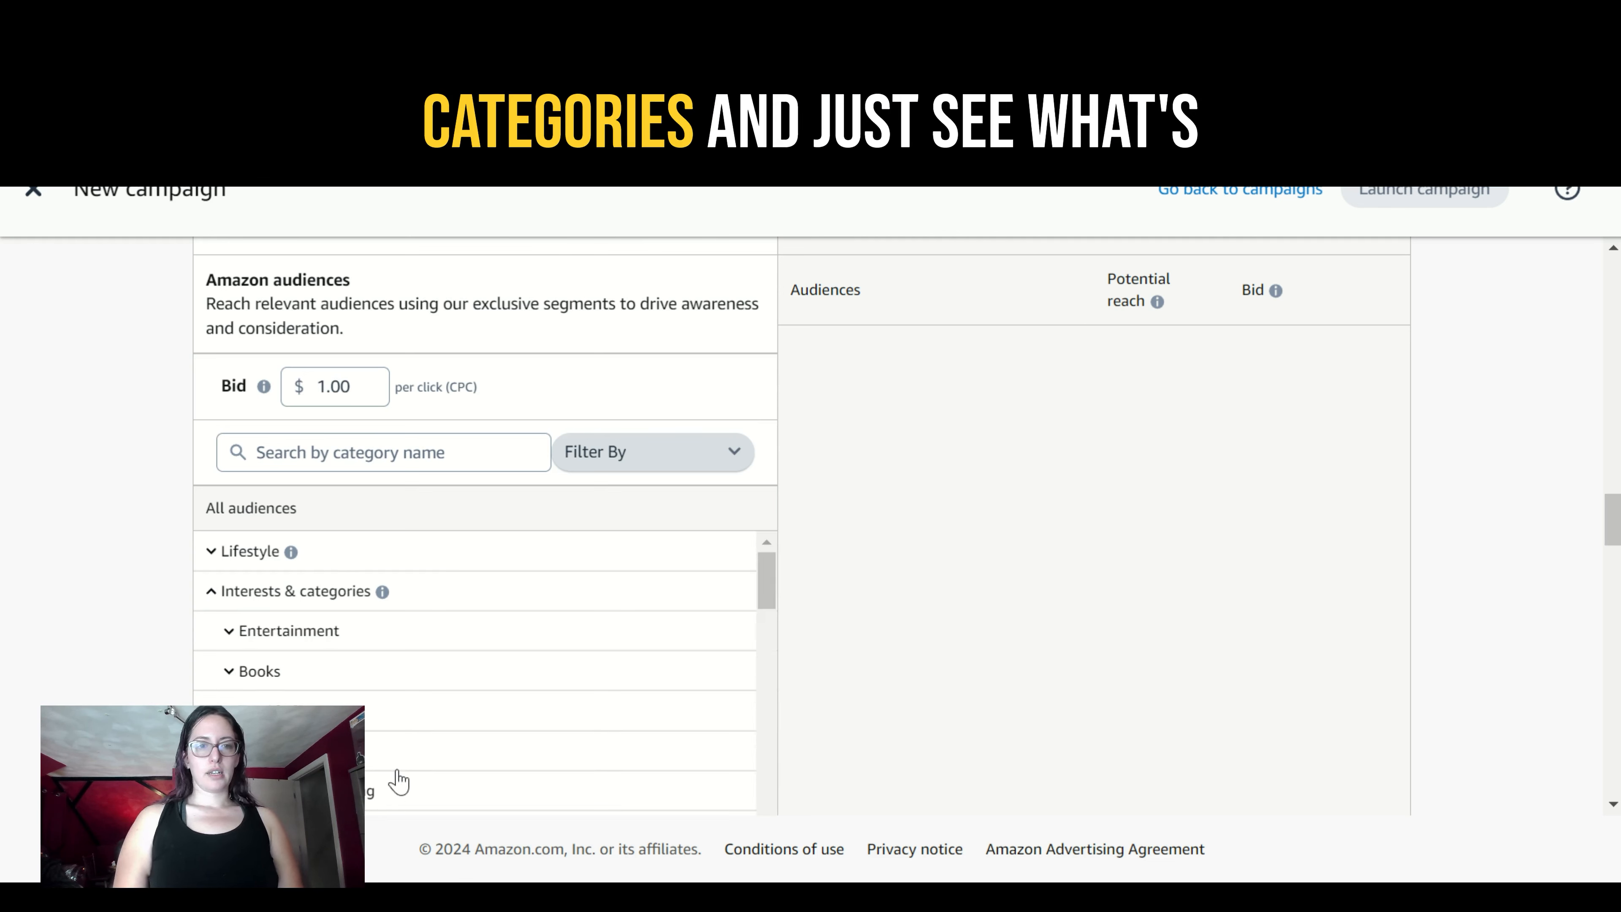
{"action": "scroll", "coordinate": [770, 616], "scroll_direction": "down", "scroll_amount": 2}
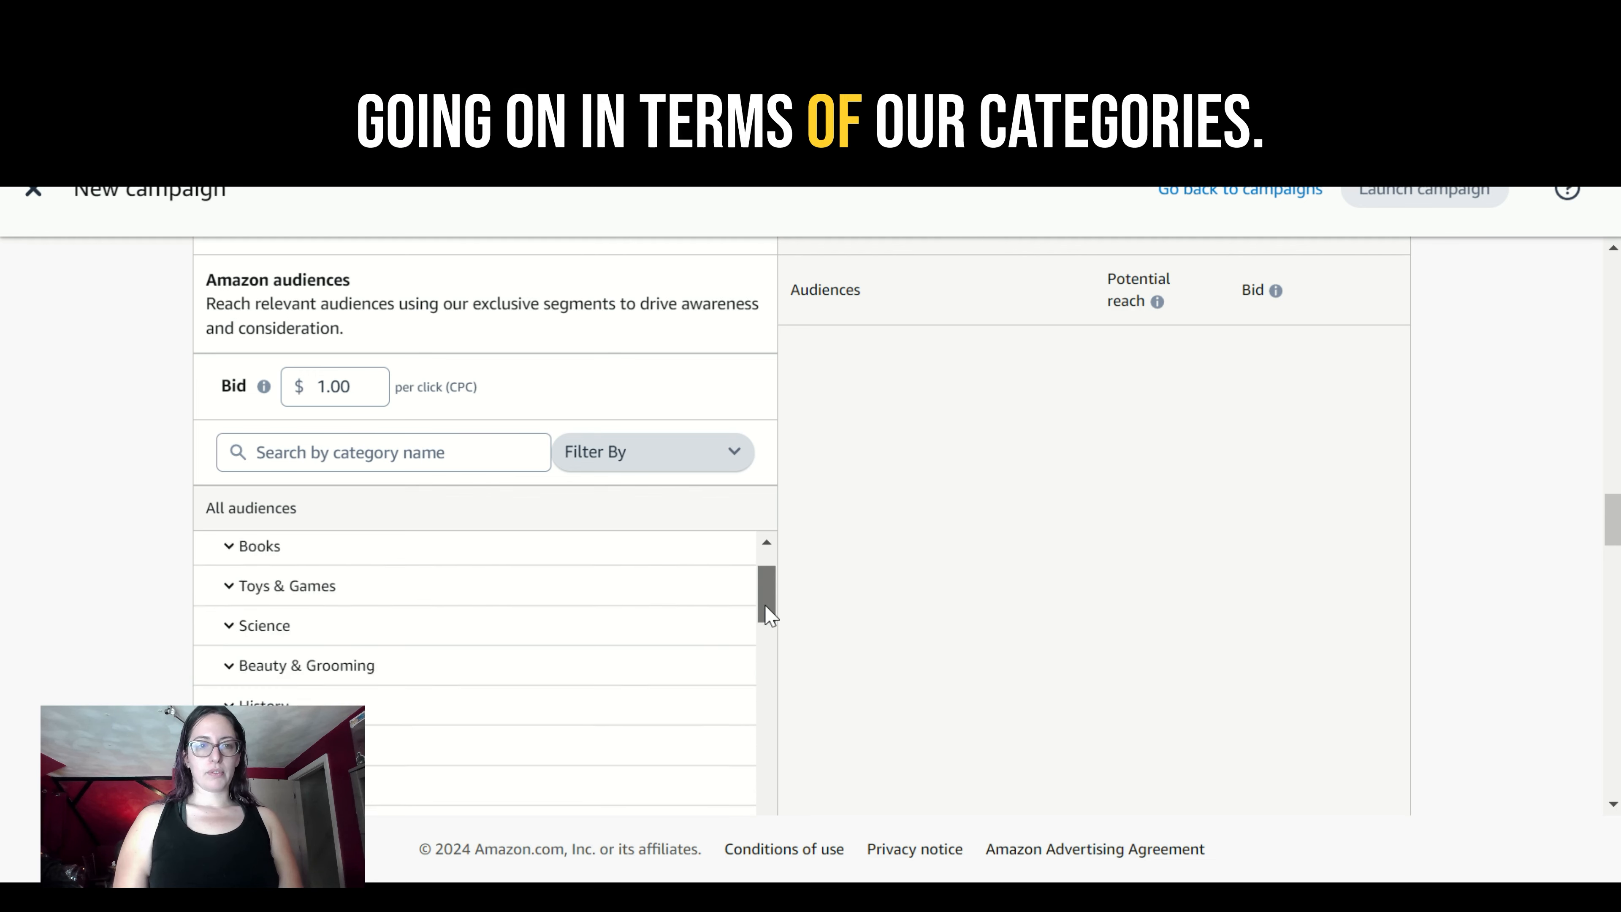
{"action": "scroll", "coordinate": [768, 616], "scroll_direction": "down", "scroll_amount": 5}
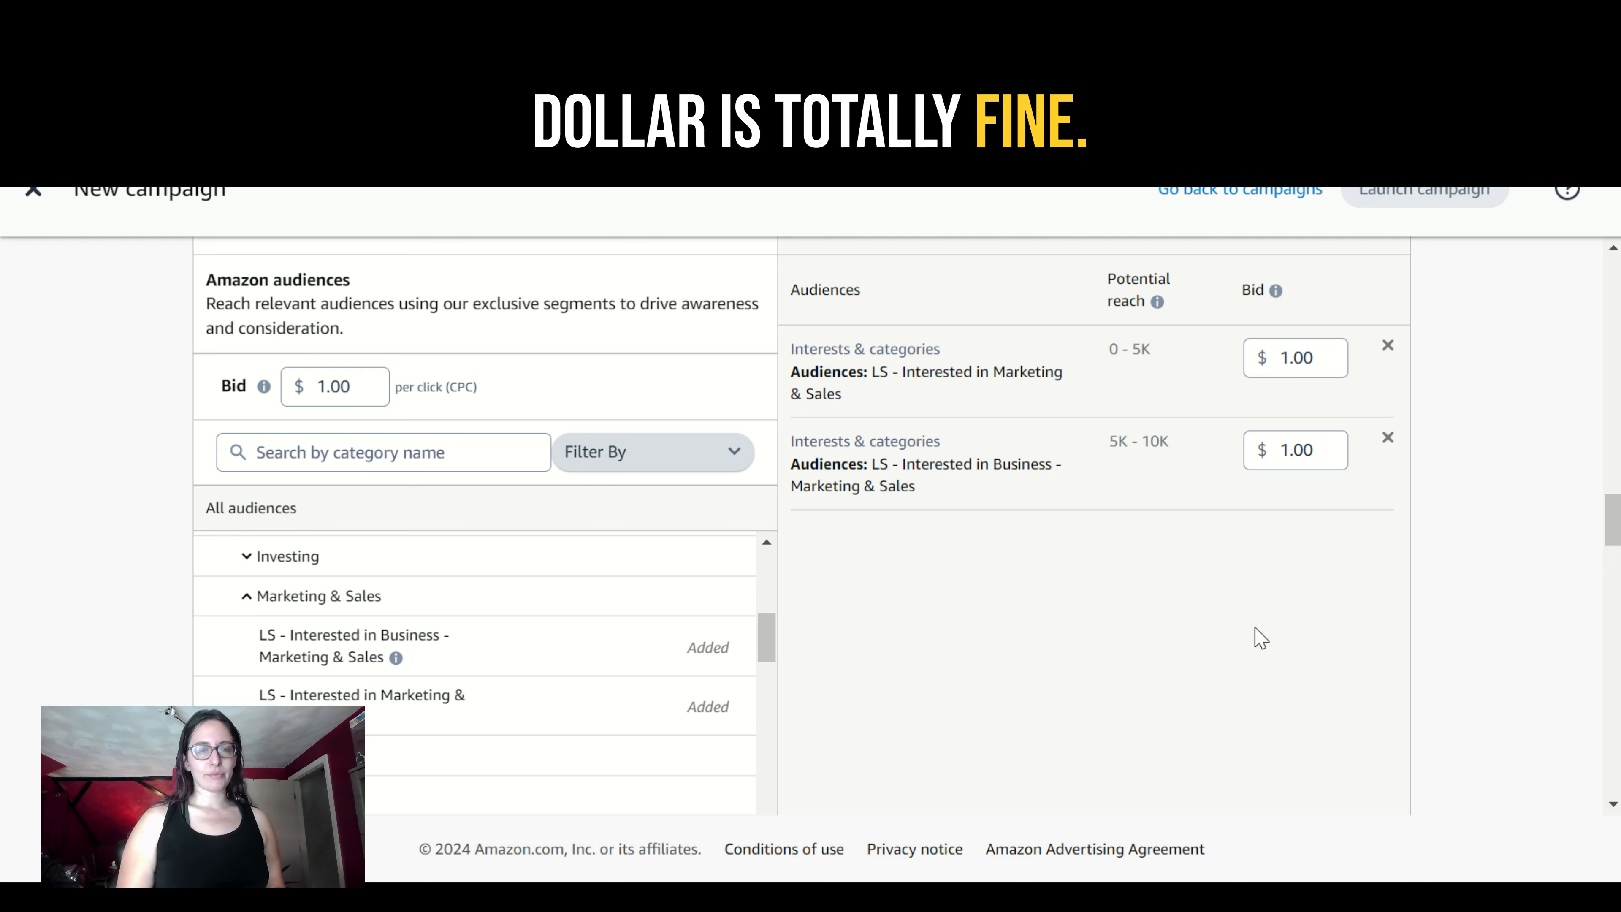
- Set the bid for the "LS - Interested in Business - Marketing & Sales" audience to $2.50
{"action": "left_click", "coordinate": [1316, 449]}
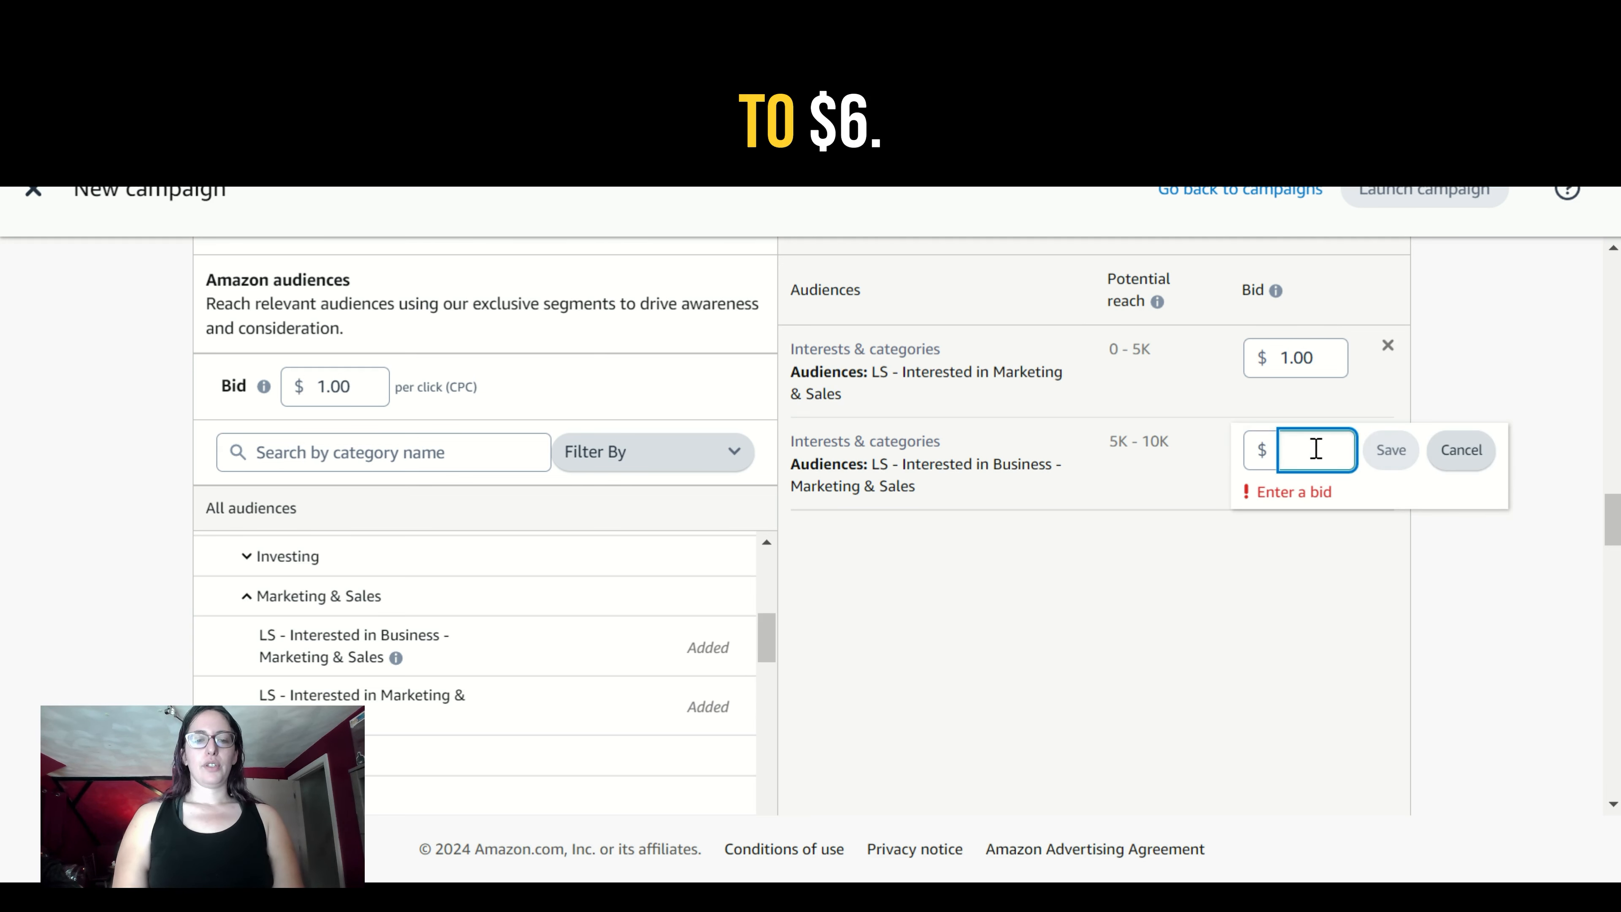
{"action": "type", "text": "6"}
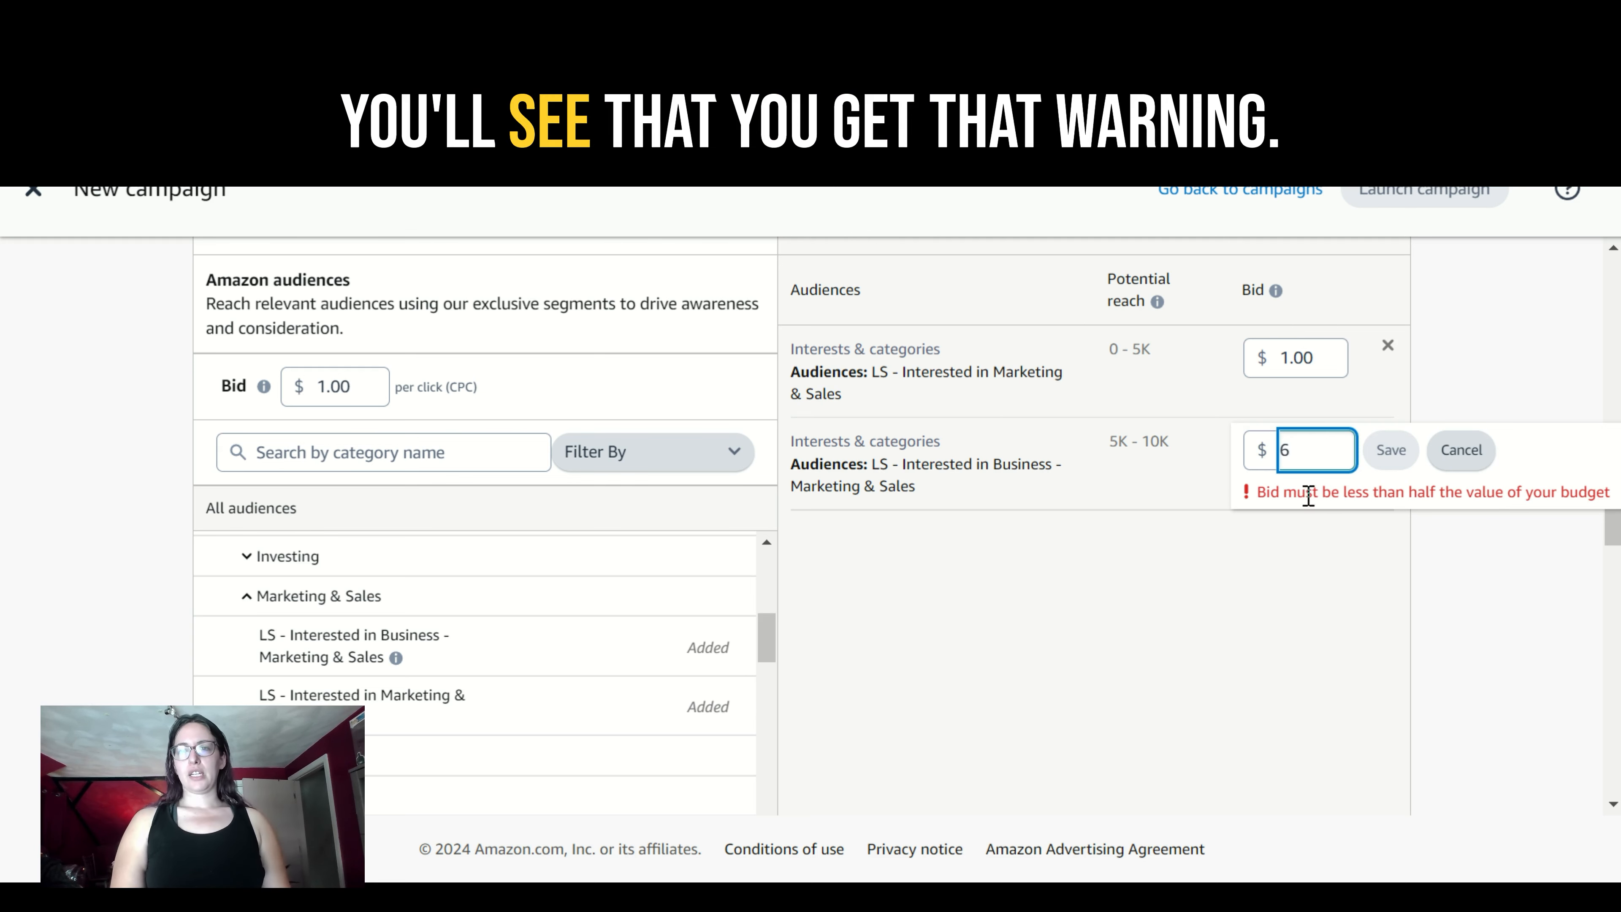
{"action": "key", "text": "BackSpace"}
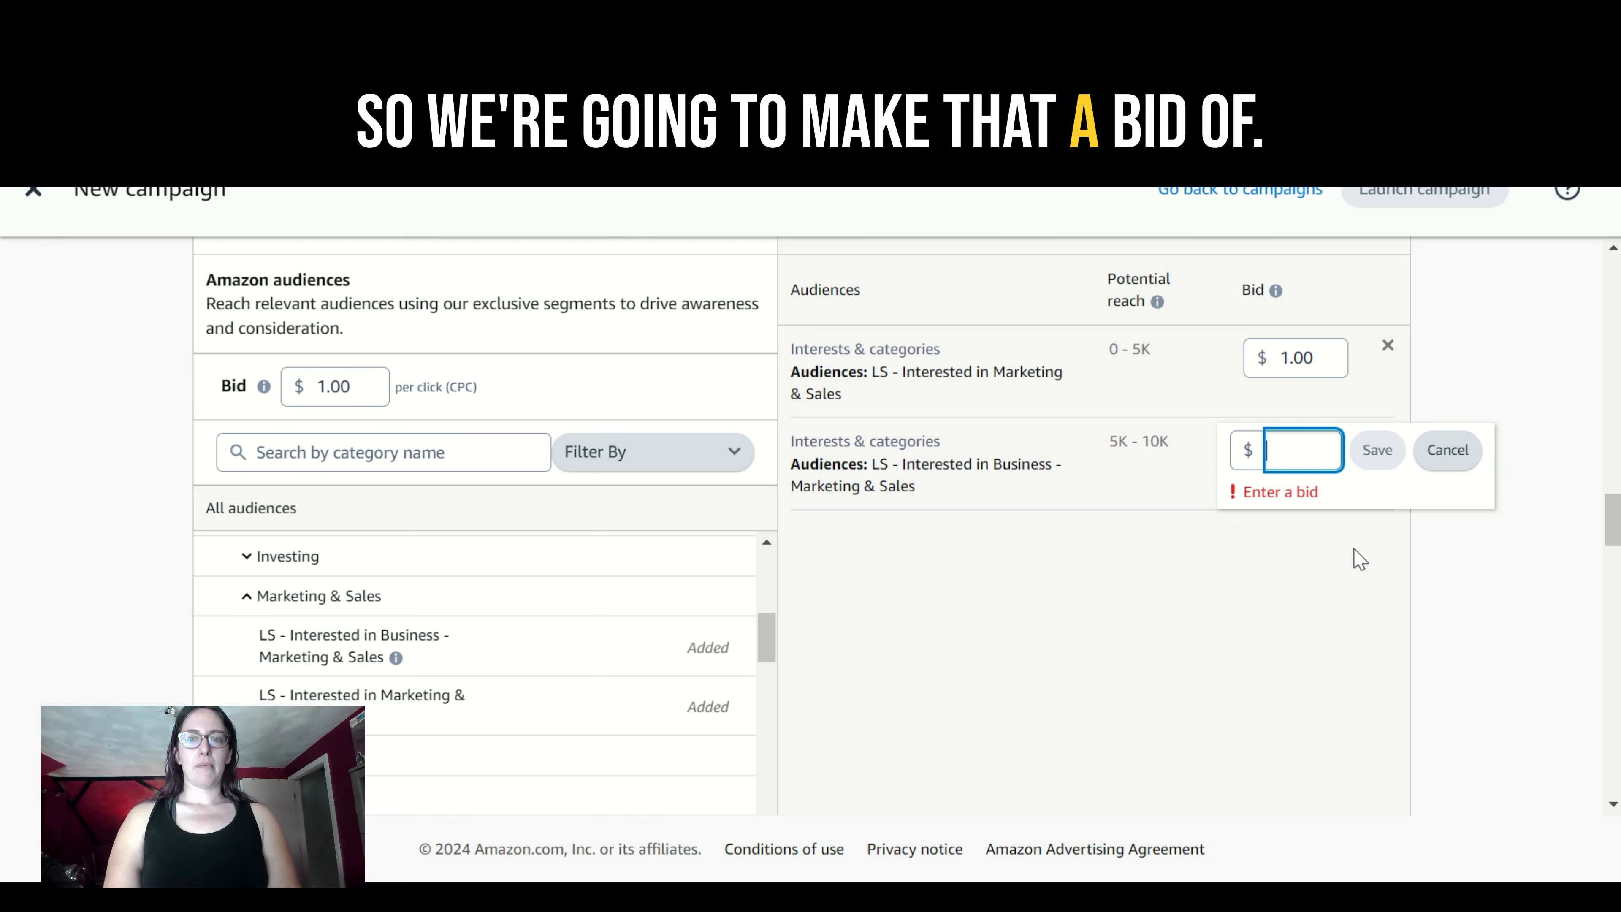
{"action": "type", "text": "2.50"}
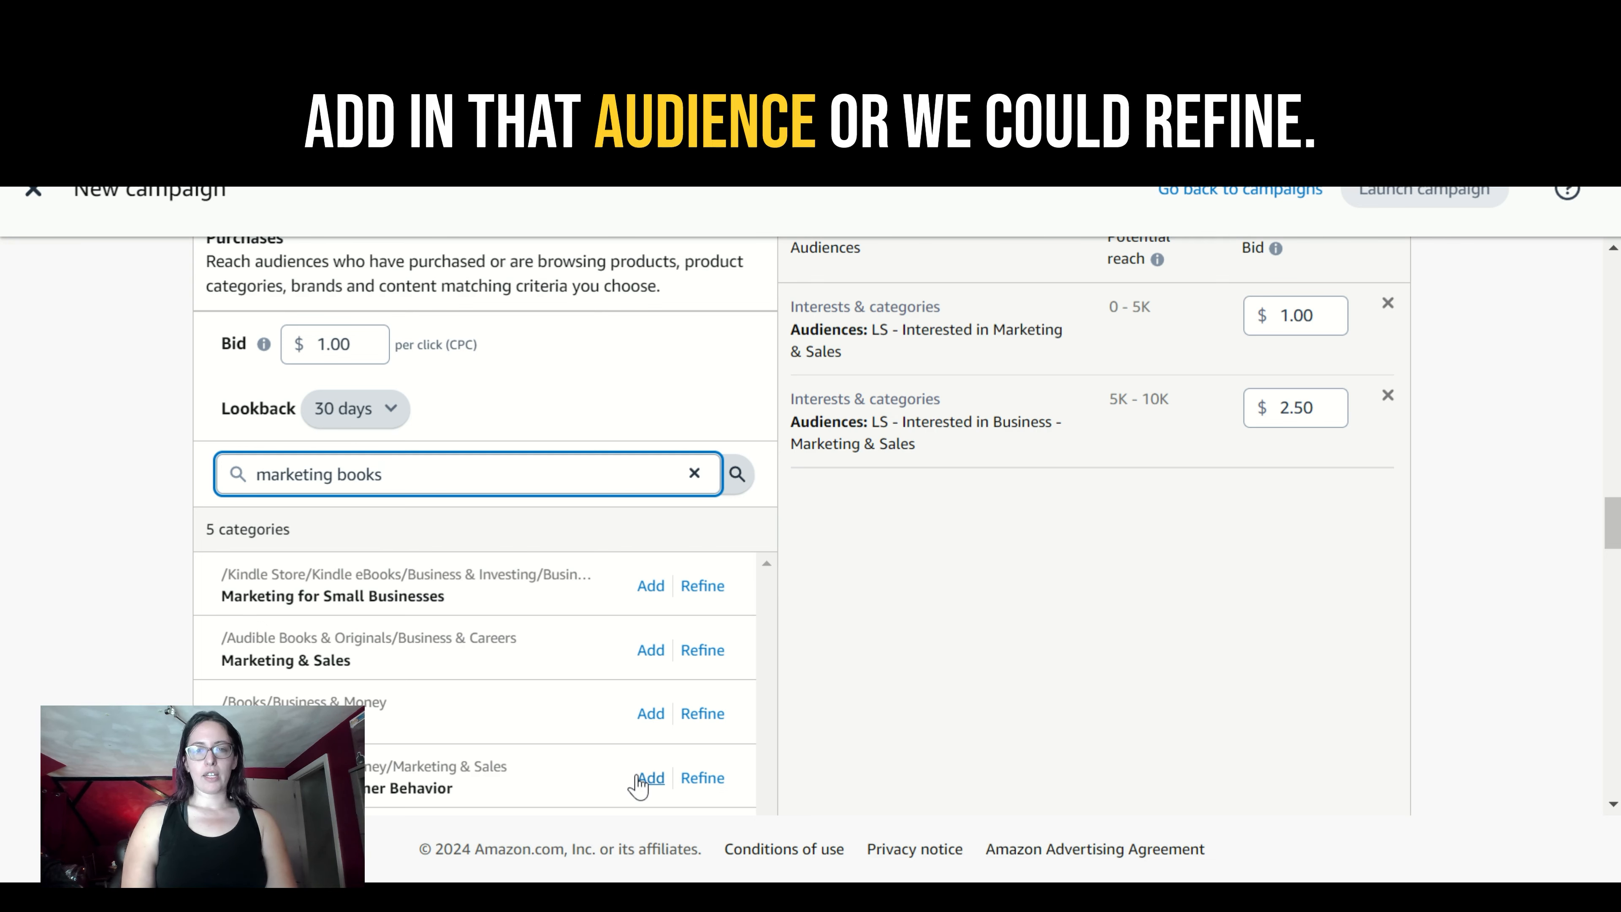
- View the refinement options for Marketing & Consumer Behavior, and add it and both Marketing & Sales categories as Purchases audiences
{"action": "left_click", "coordinate": [702, 779]}
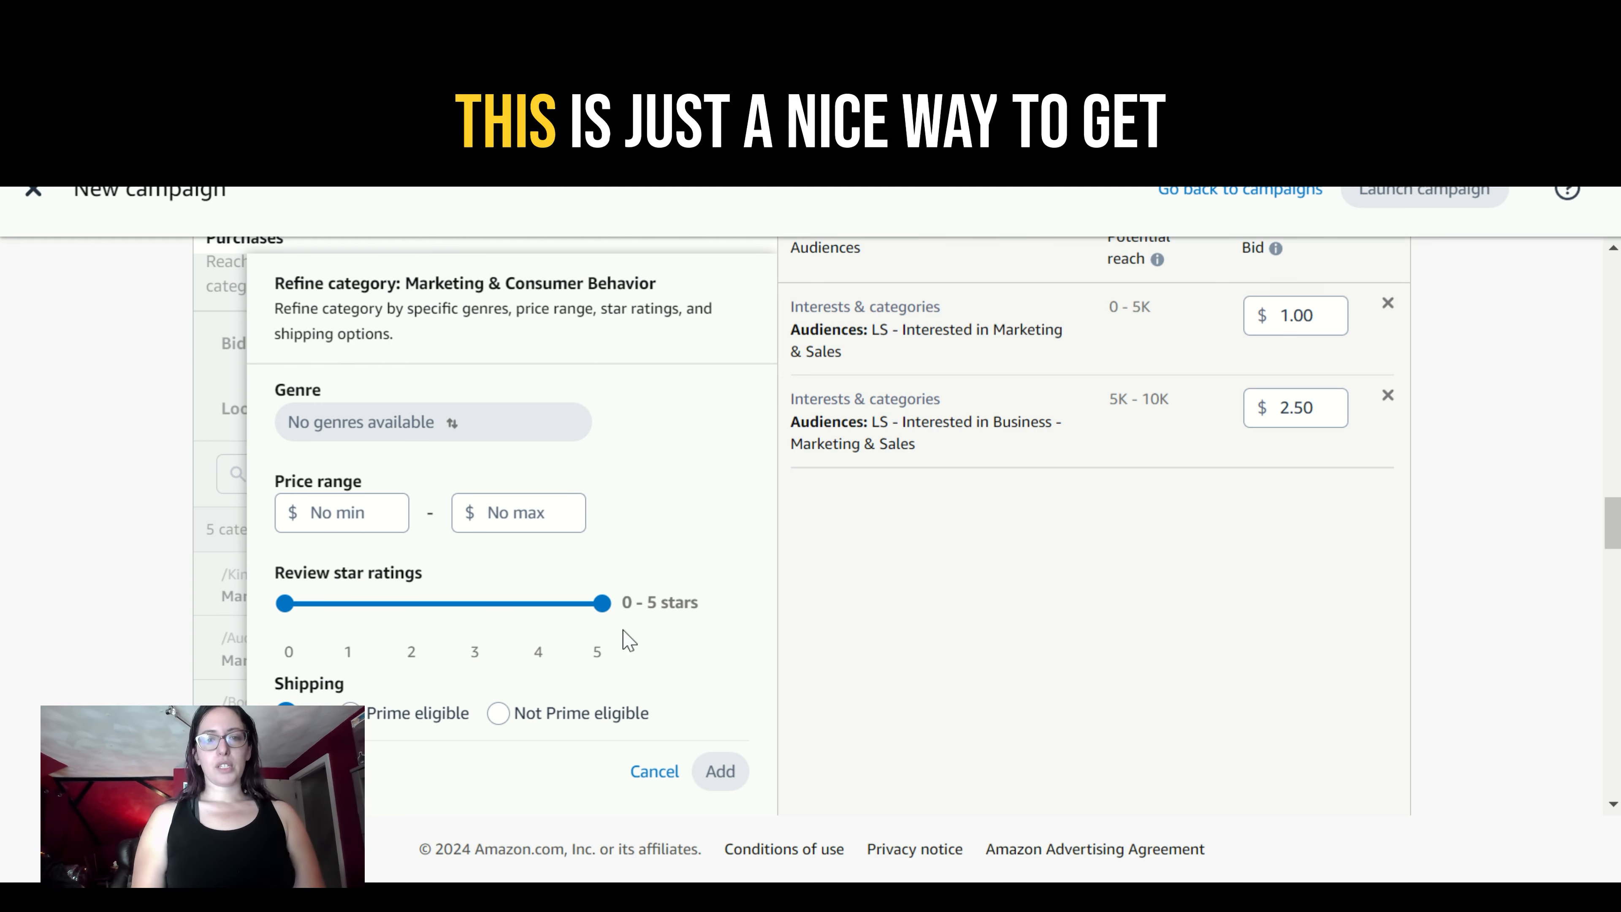
{"action": "left_click", "coordinate": [653, 773]}
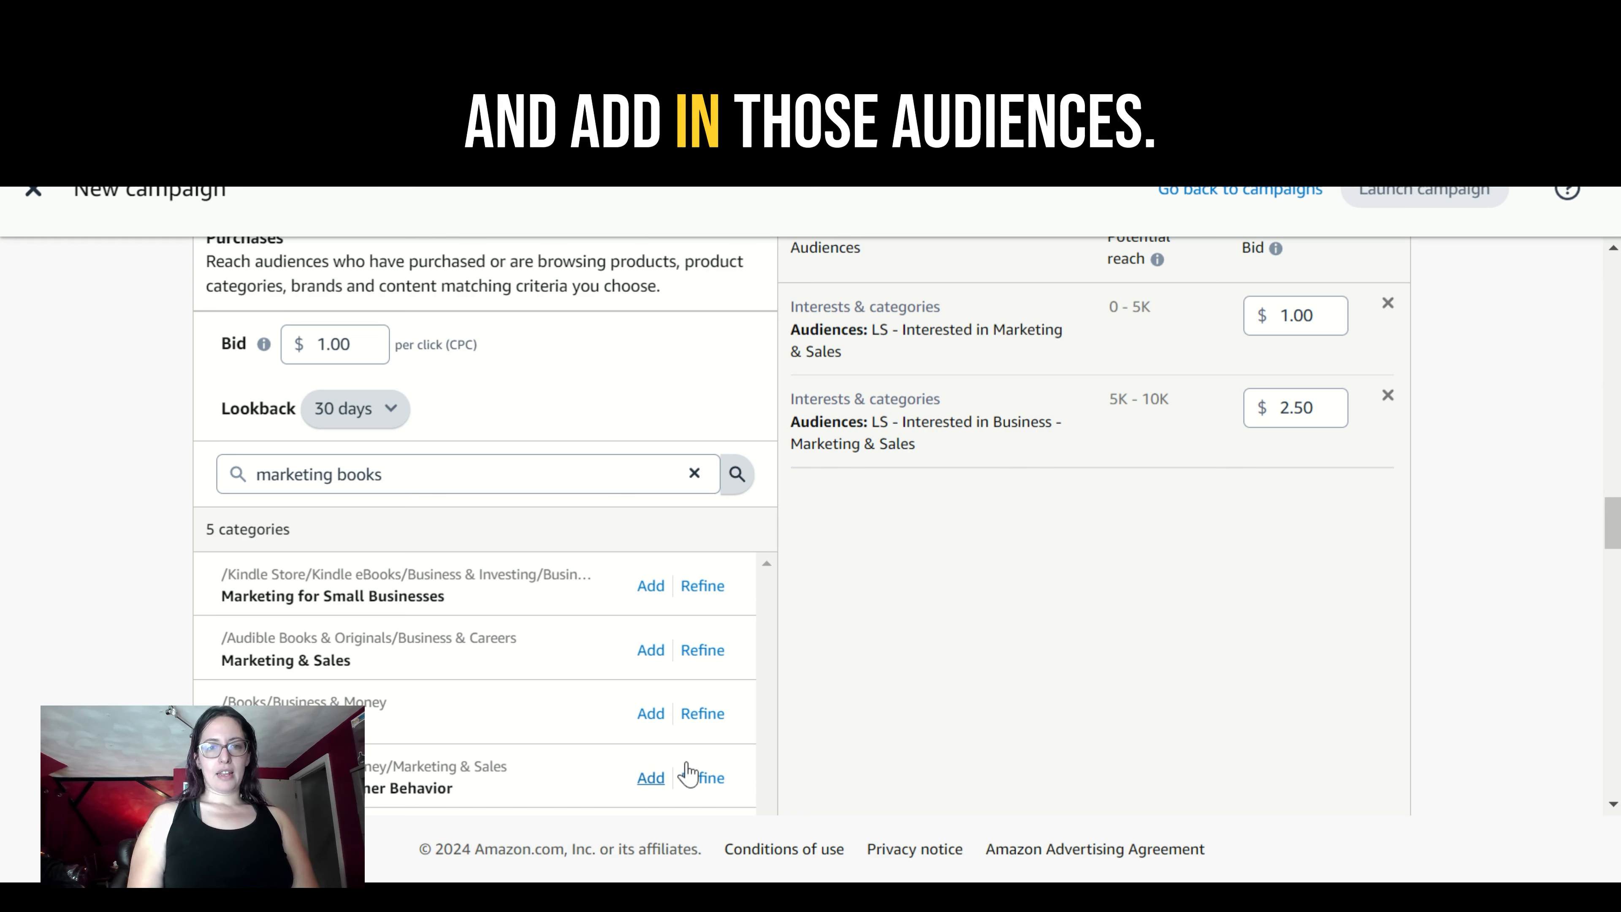
{"action": "left_click", "coordinate": [654, 777]}
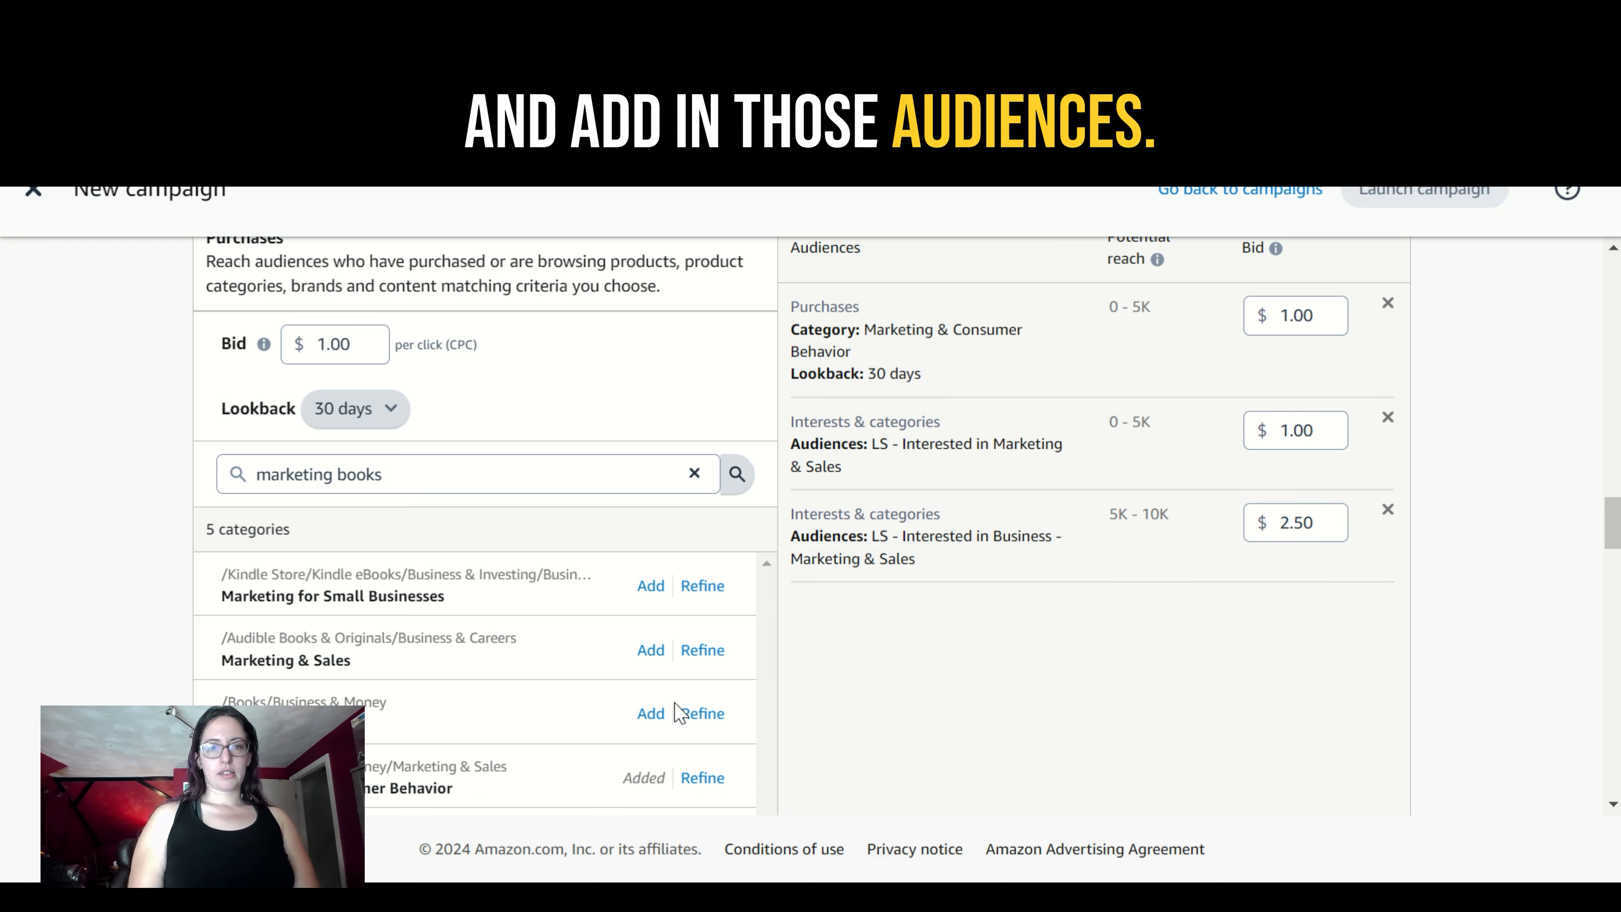
{"action": "left_click", "coordinate": [651, 713]}
{"action": "left_click", "coordinate": [651, 649]}
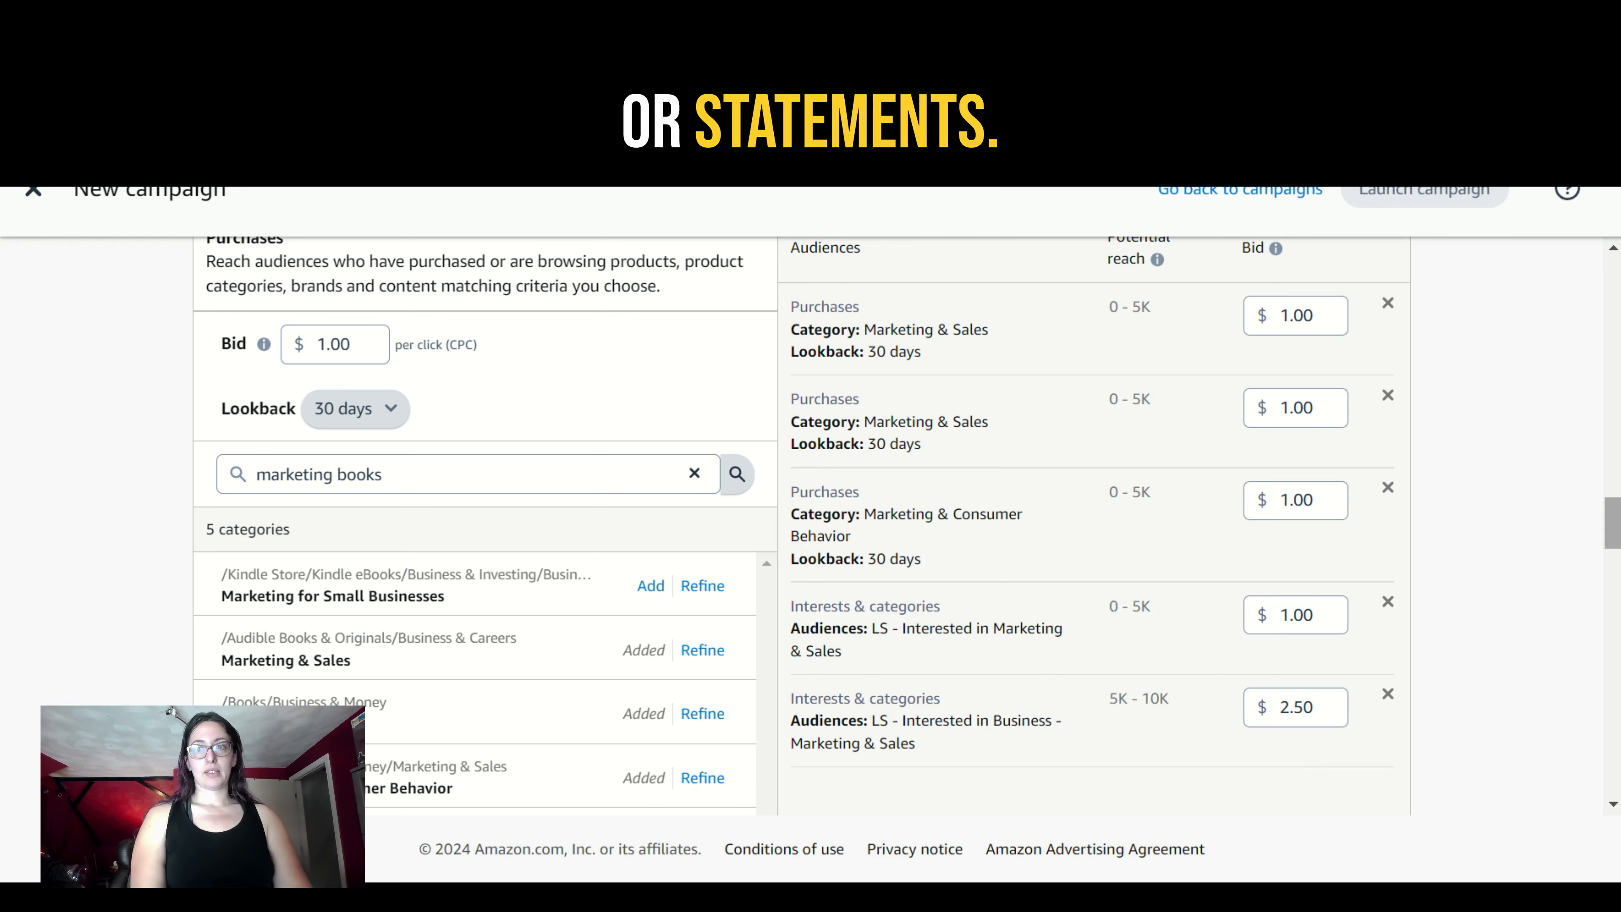
{"action": "scroll", "coordinate": [1616, 548], "scroll_direction": "down", "scroll_amount": 1}
{"action": "scroll", "coordinate": [1616, 548], "scroll_direction": "up", "scroll_amount": 2}
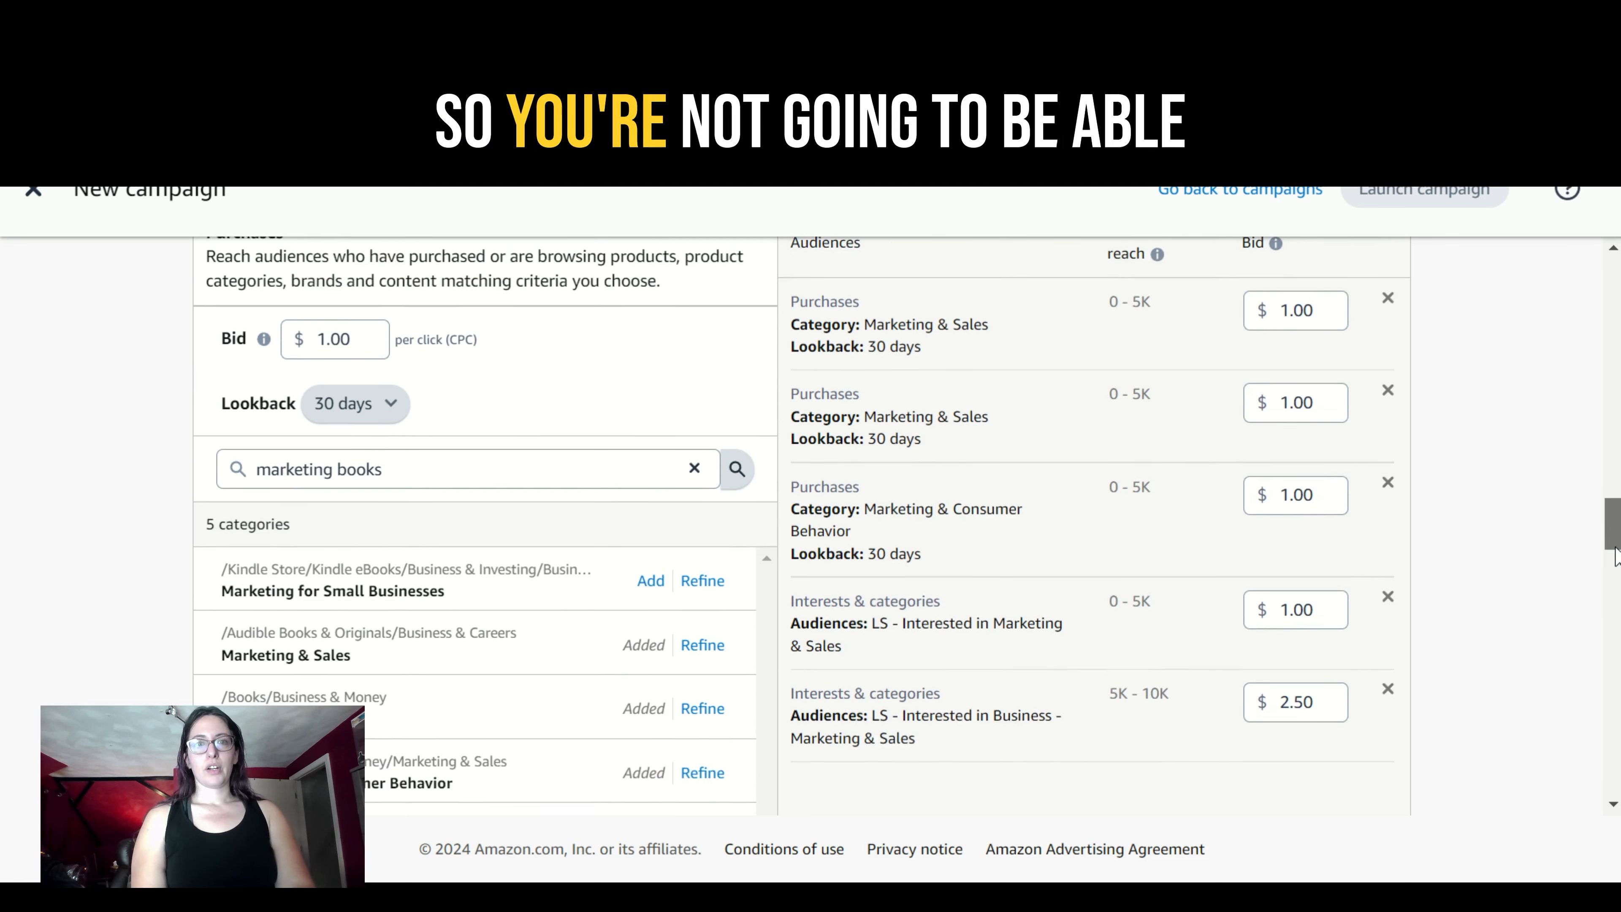
{"action": "scroll", "coordinate": [1616, 548], "scroll_direction": "up", "scroll_amount": 1}
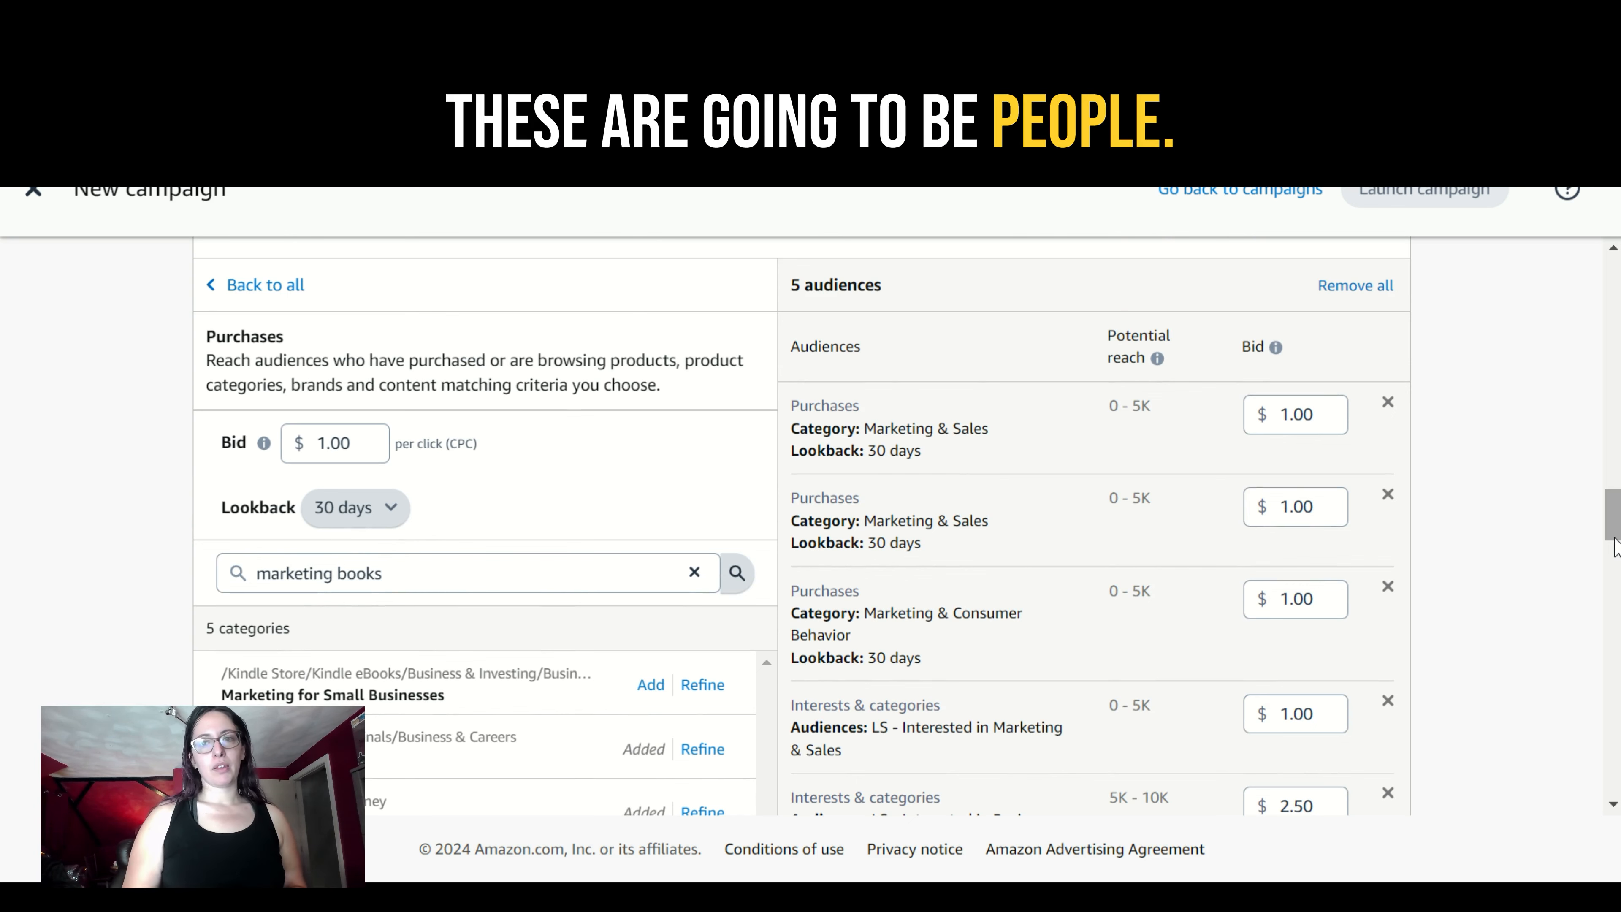
{"action": "scroll", "coordinate": [1616, 548], "scroll_direction": "down", "scroll_amount": 3}
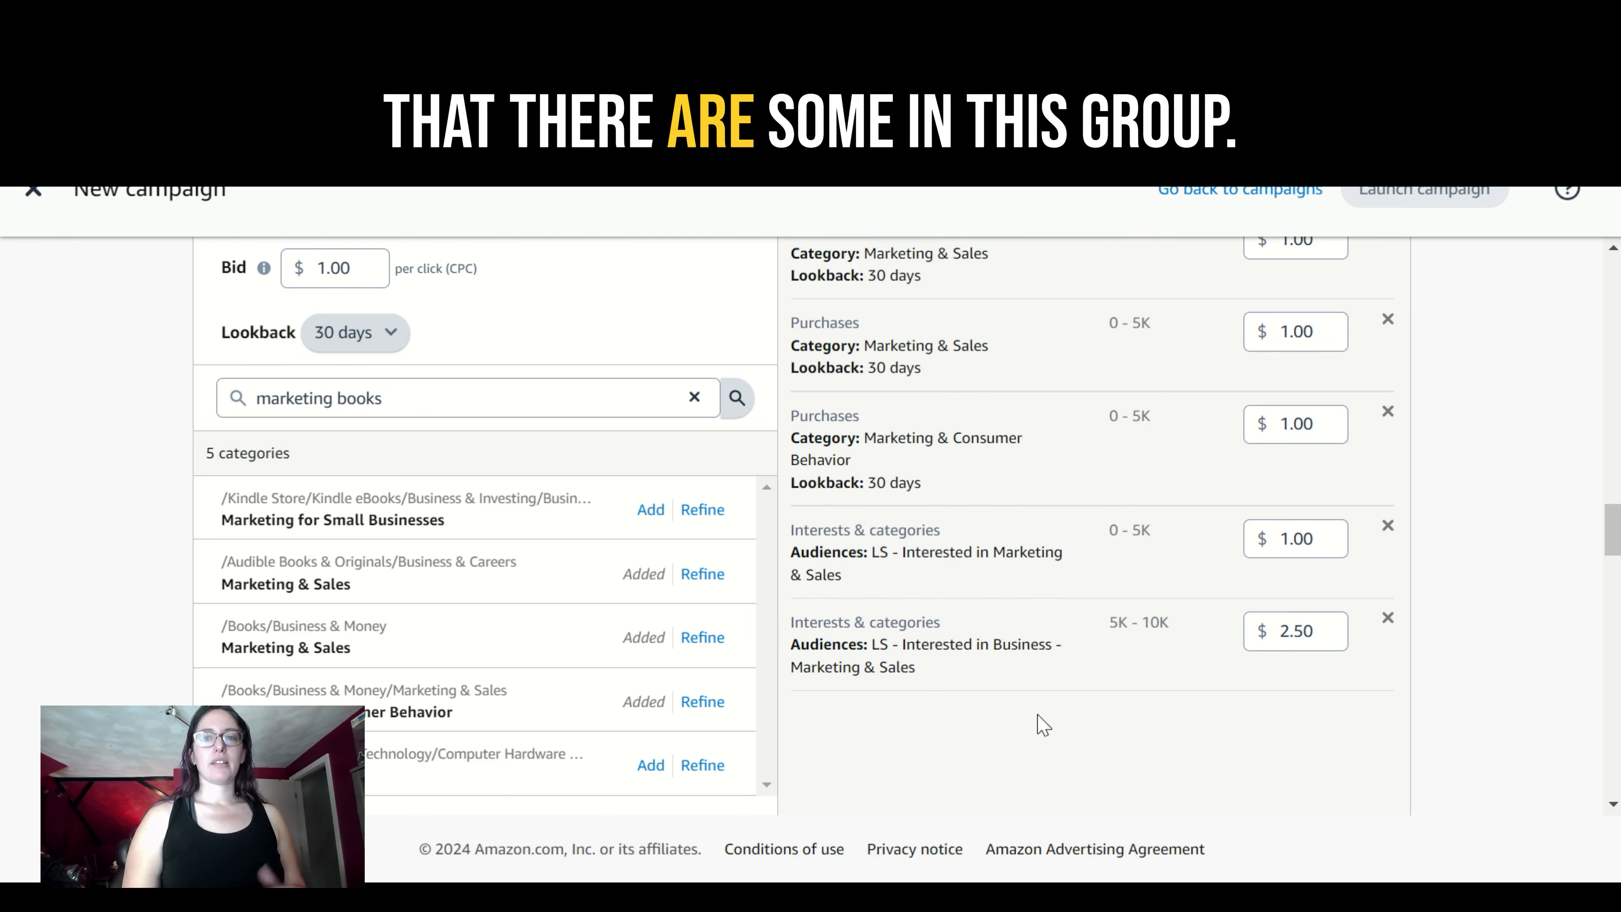
{"action": "mouse_move", "coordinate": [1615, 529]}
{"action": "left_mouse_down"}
{"action": "mouse_move", "coordinate": [1614, 501]}
{"action": "mouse_move", "coordinate": [1615, 523]}
{"action": "left_mouse_up"}
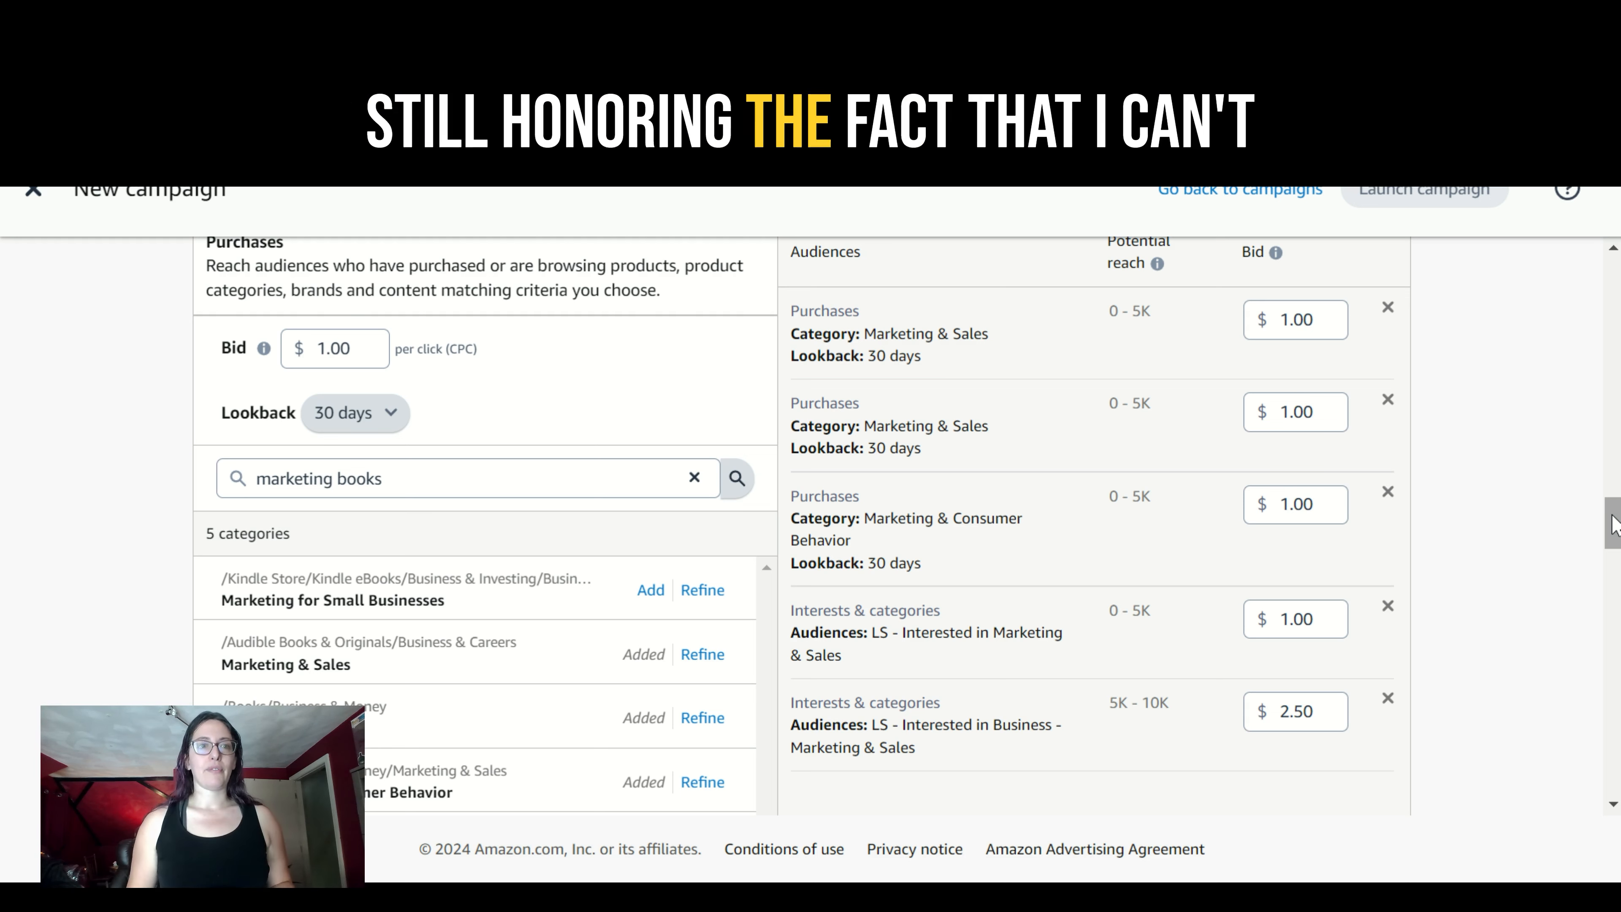
{"action": "left_click_drag", "start_coordinate": [1613, 523], "coordinate": [1614, 588]}
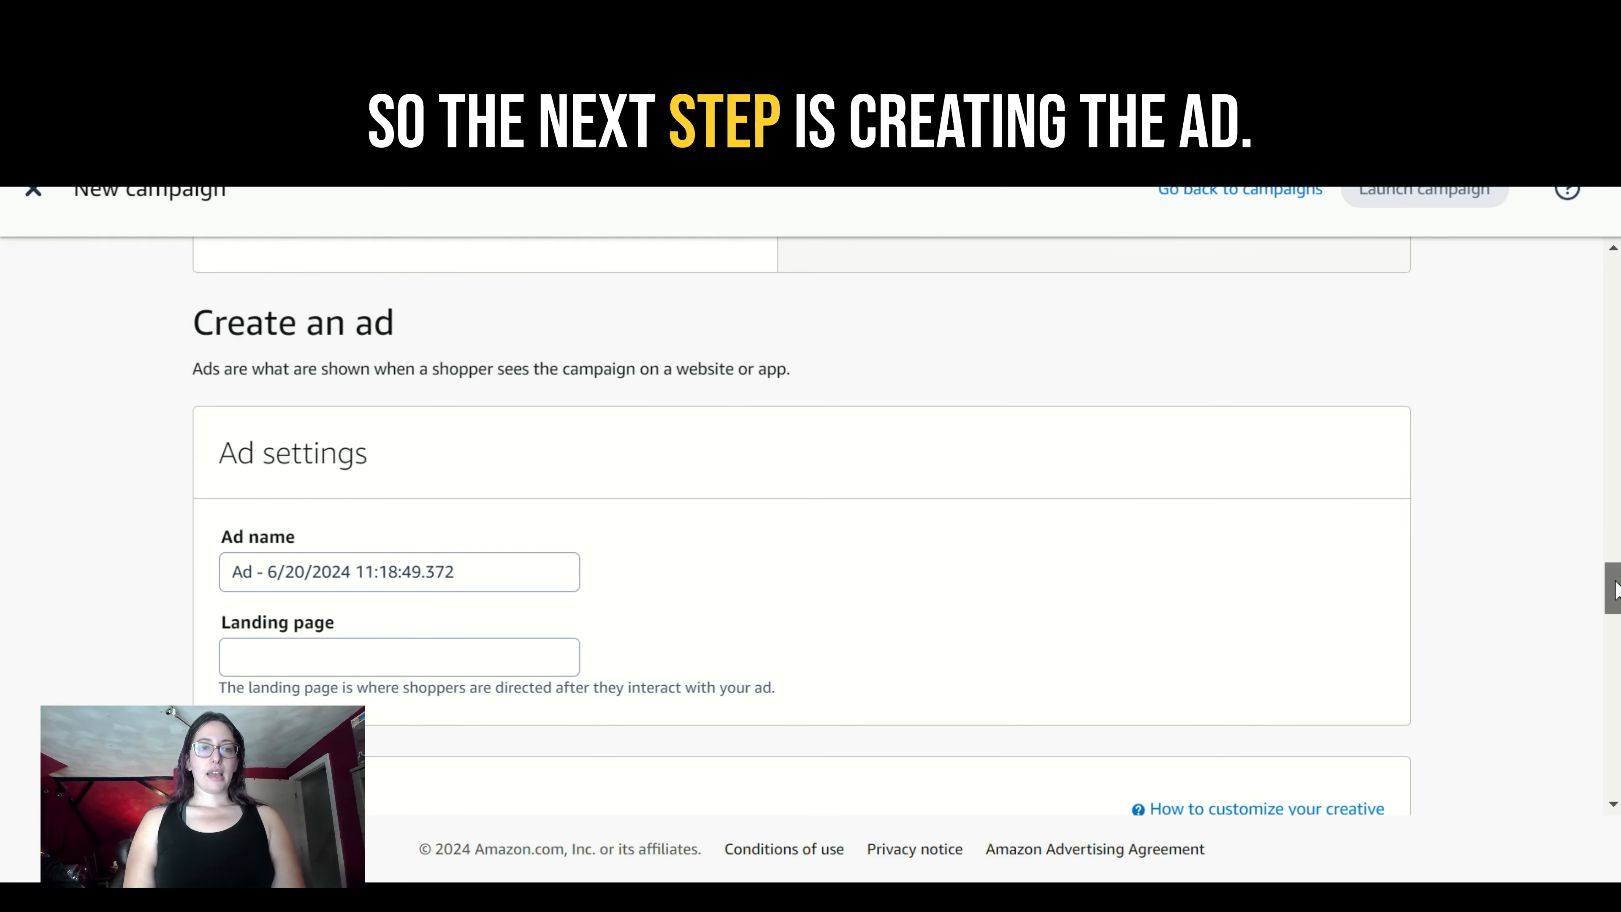
{"action": "left_click", "coordinate": [394, 656]}
{"action": "type", "text": "https://optmyzr.com"}
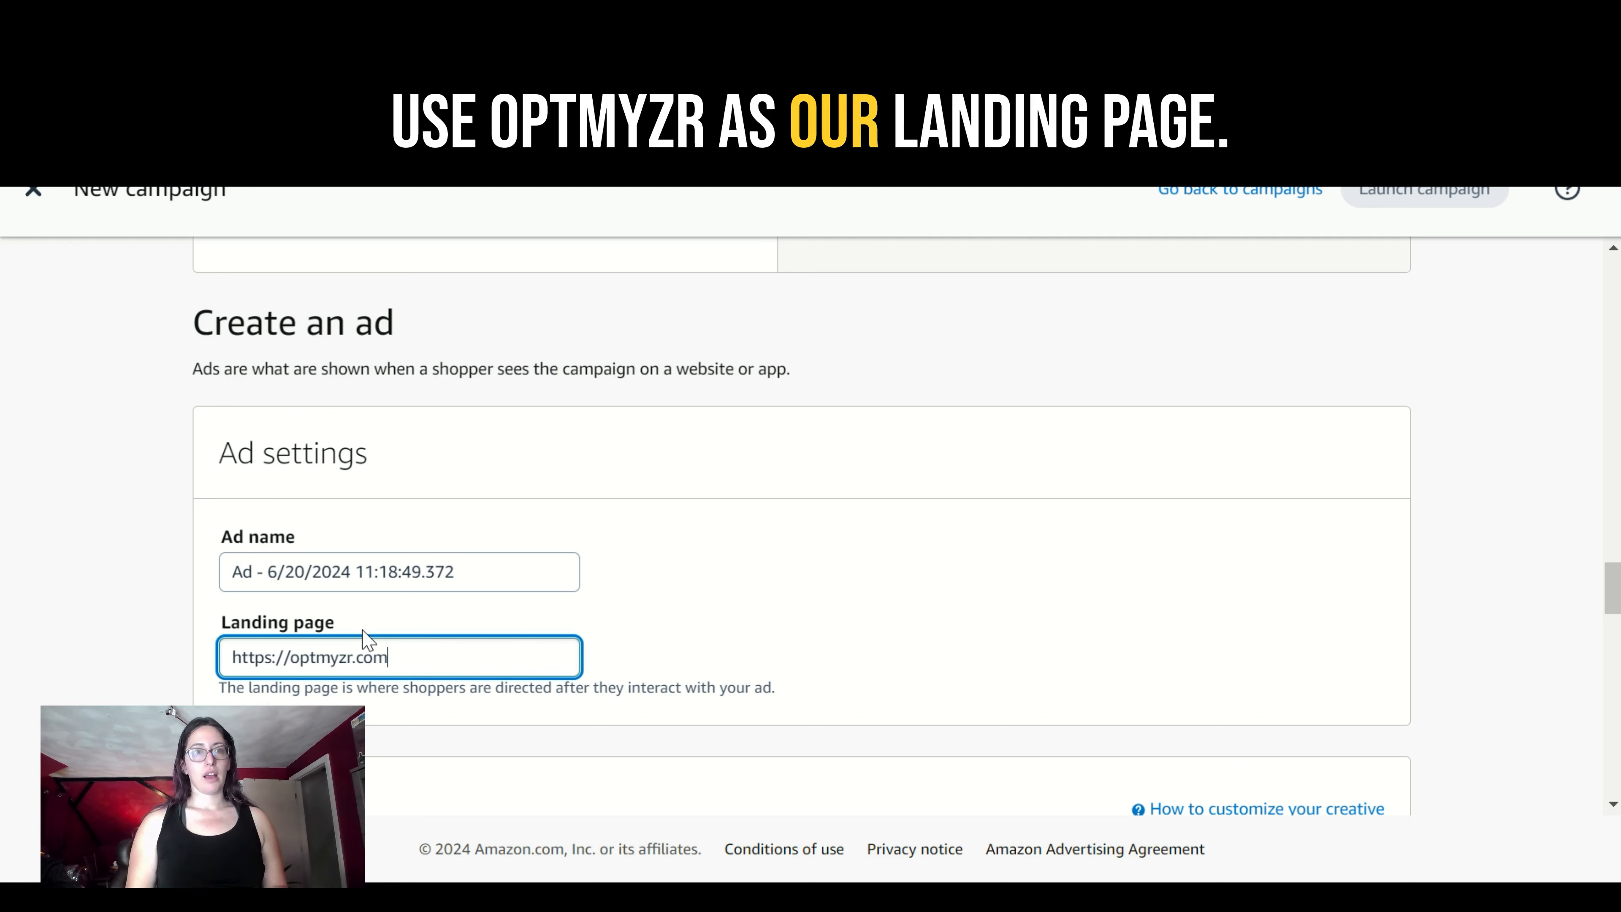
- Add the Optmyzr logo from the existing creative assets to the ad creative and check the logo requirements
{"action": "scroll", "coordinate": [1261, 623], "scroll_direction": "down", "scroll_amount": 8}
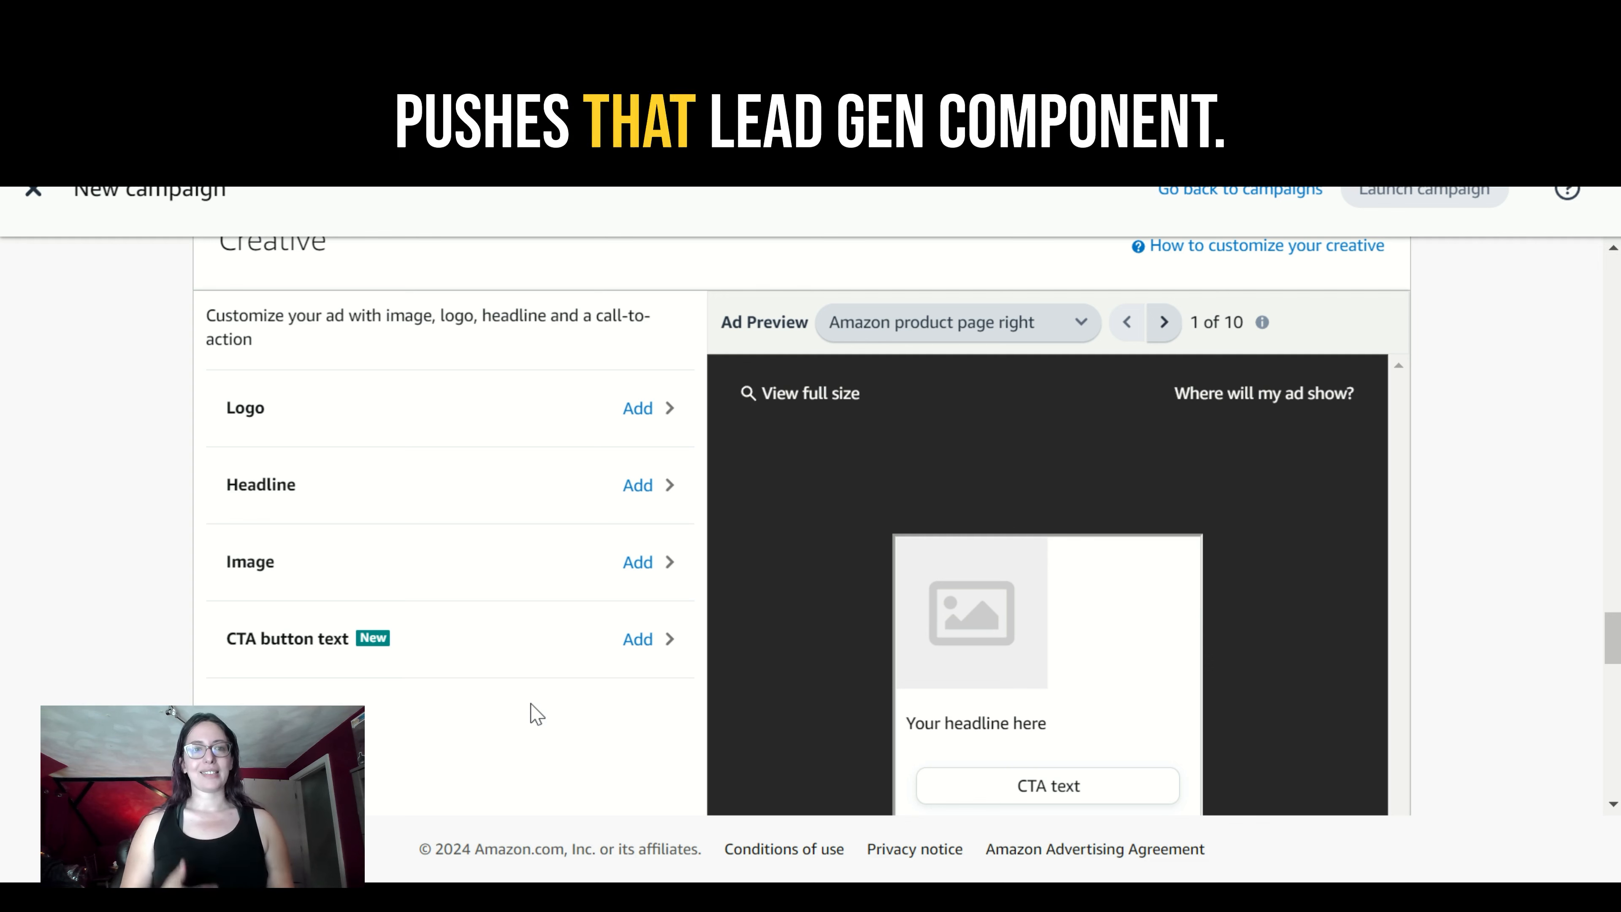
{"action": "left_click", "coordinate": [637, 408]}
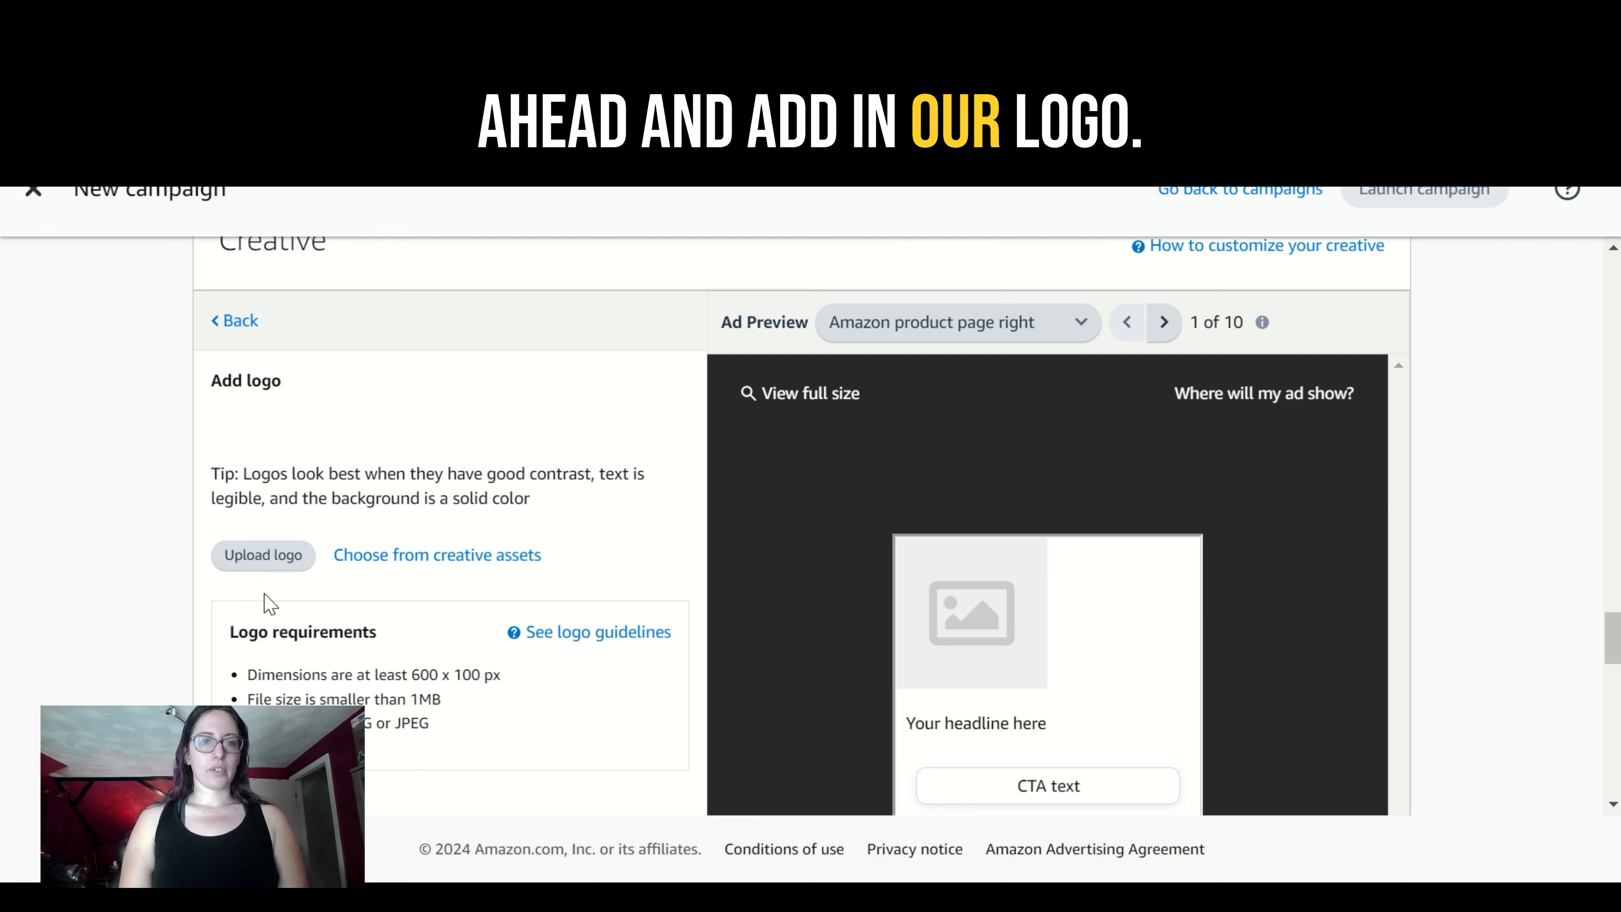
{"action": "left_click", "coordinate": [424, 566]}
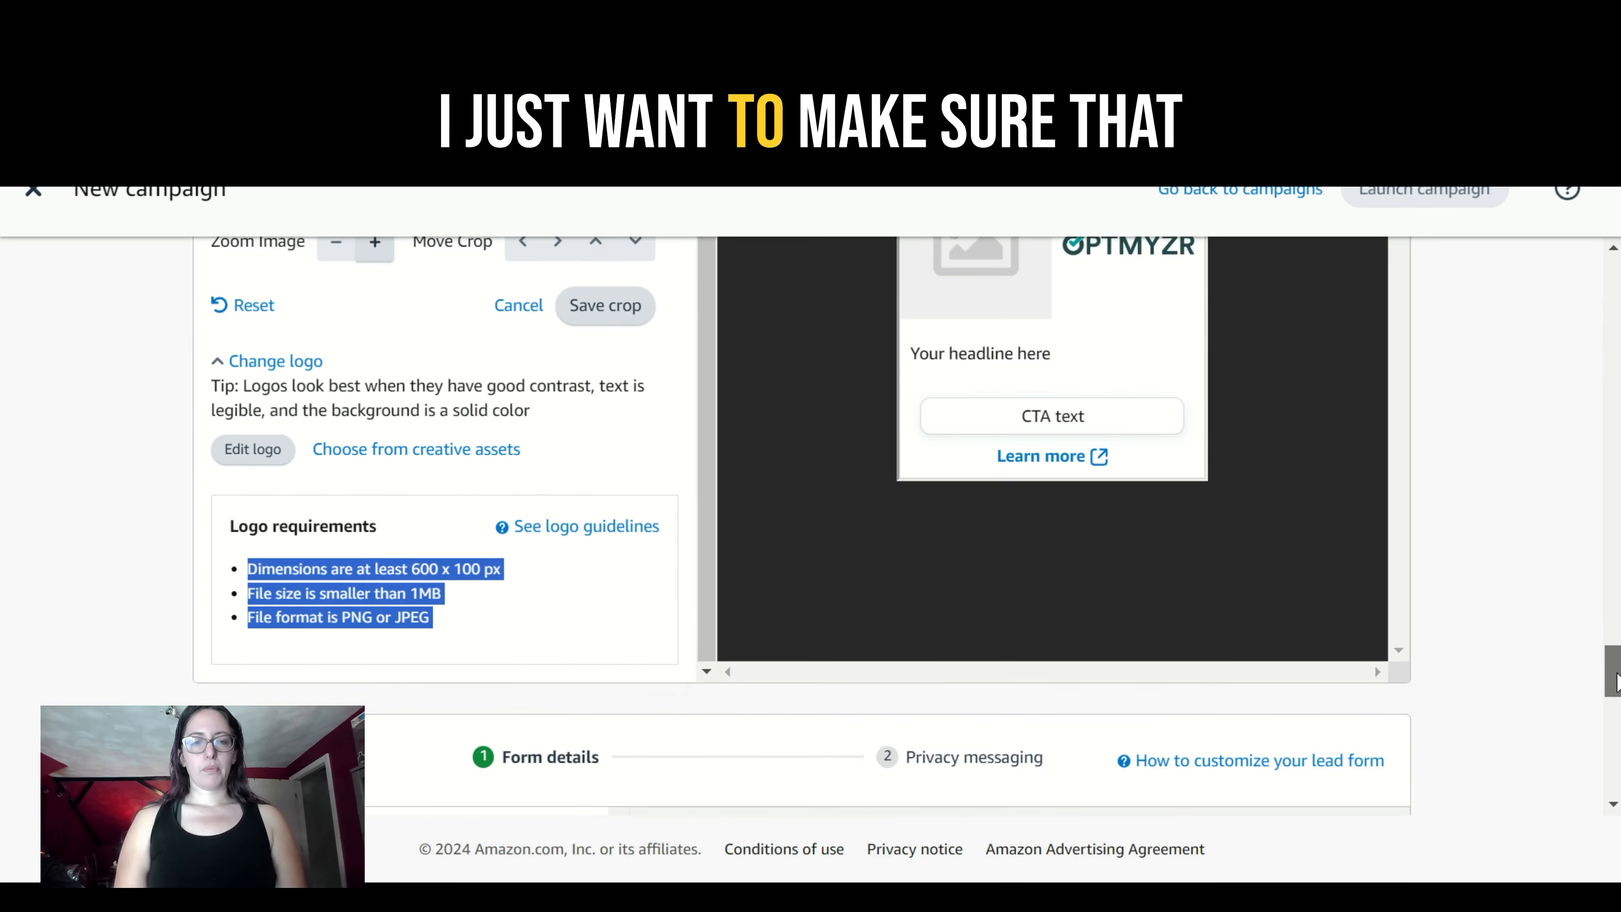
{"action": "scroll", "coordinate": [773, 790], "scroll_direction": "down", "scroll_amount": 1}
{"action": "scroll", "coordinate": [773, 789], "scroll_direction": "up", "scroll_amount": 1}
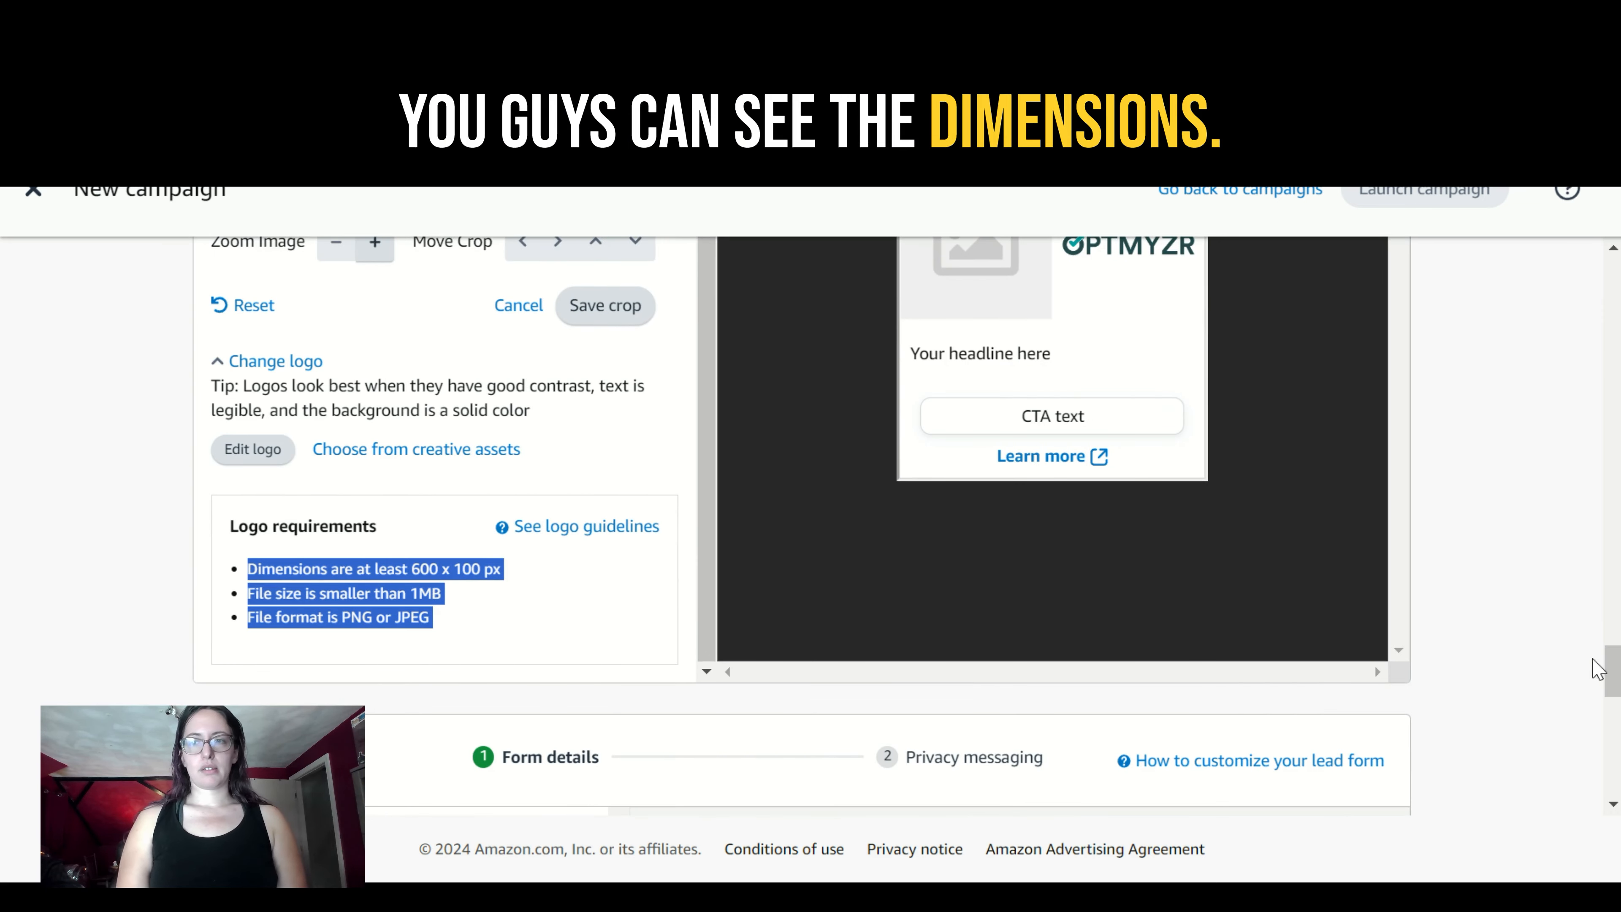
- Set the ad creative's headline to "PPC Insurance Through Automation Layering"
{"action": "scroll", "coordinate": [1597, 669], "scroll_direction": "up", "scroll_amount": 1}
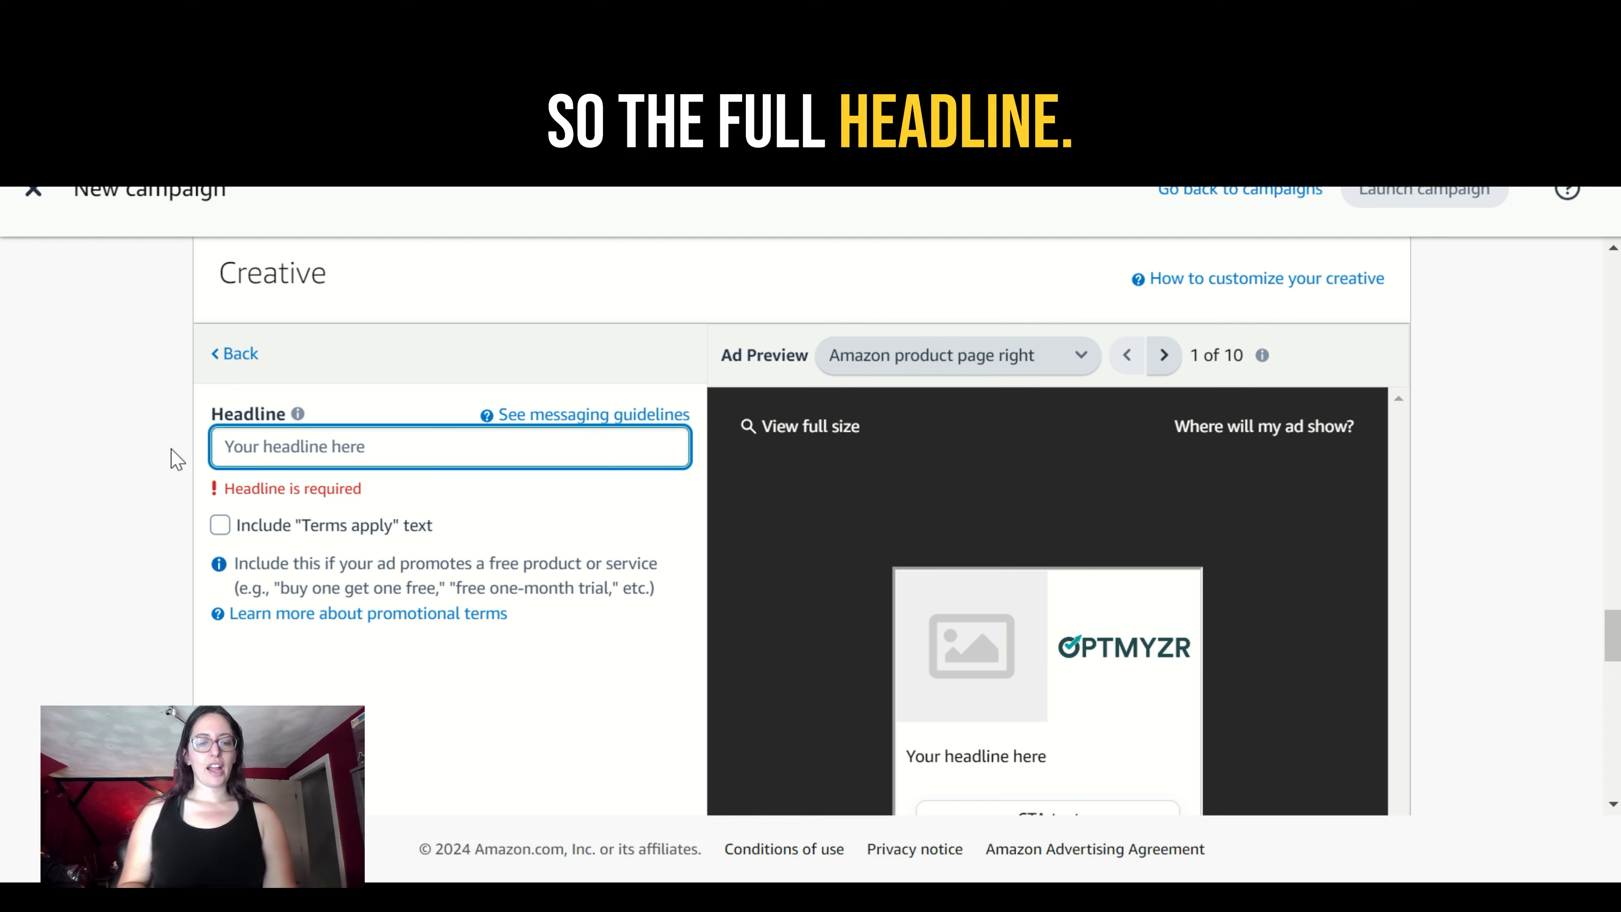
{"action": "type", "text": "PPC Insurance Through Automation Layering"}
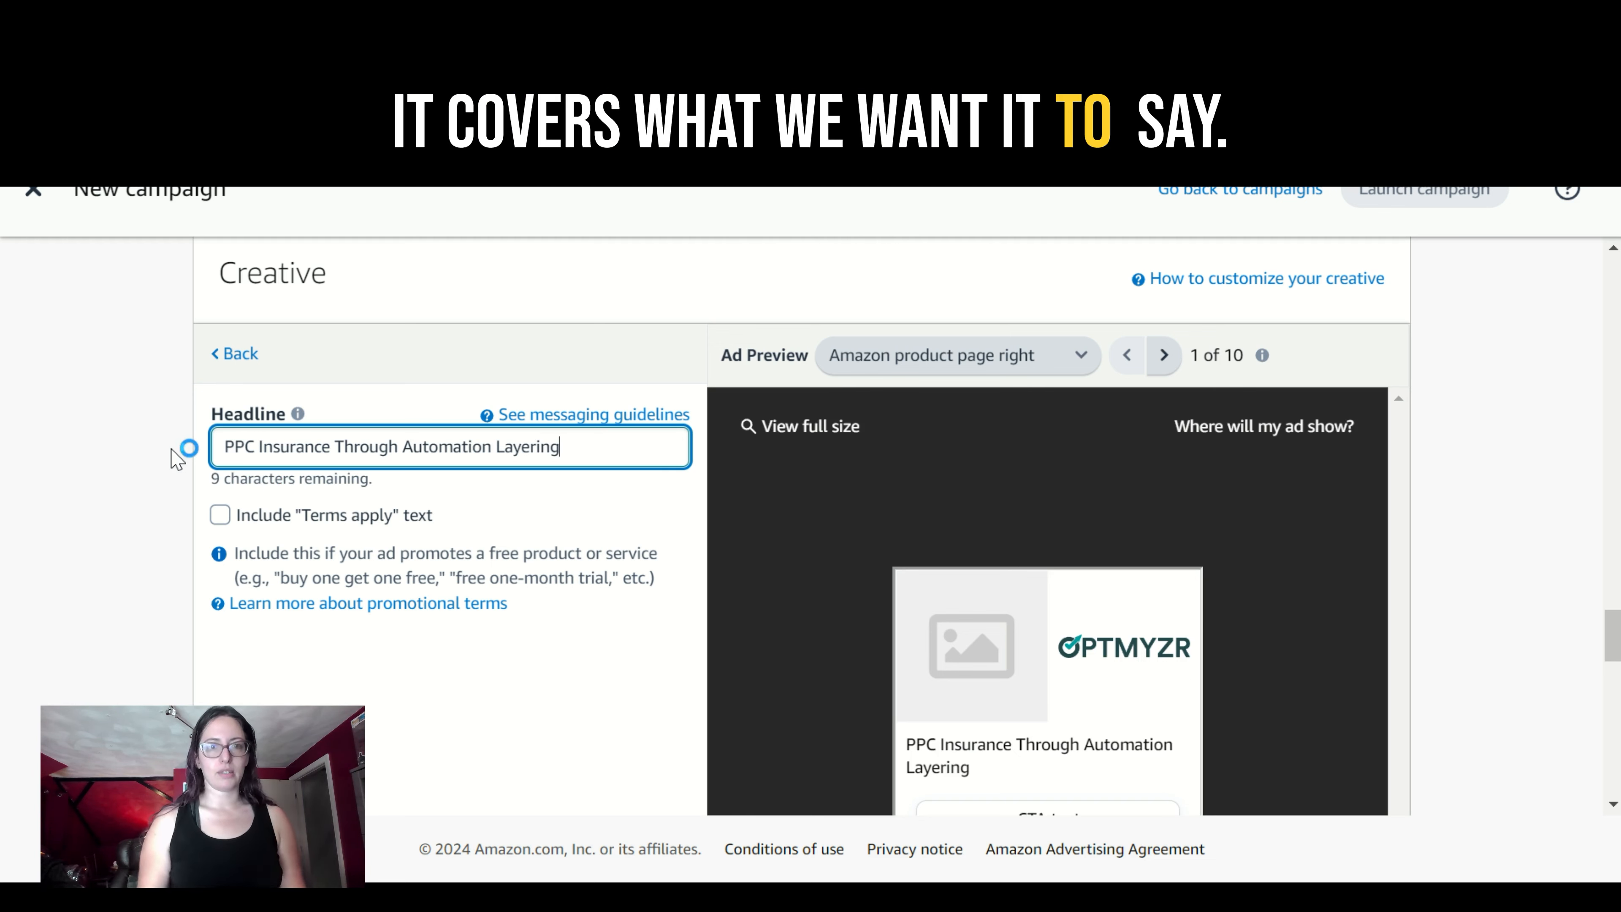
{"action": "left_click_drag", "start_coordinate": [572, 446], "coordinate": [400, 446]}
{"action": "key", "text": "BackSpace"}
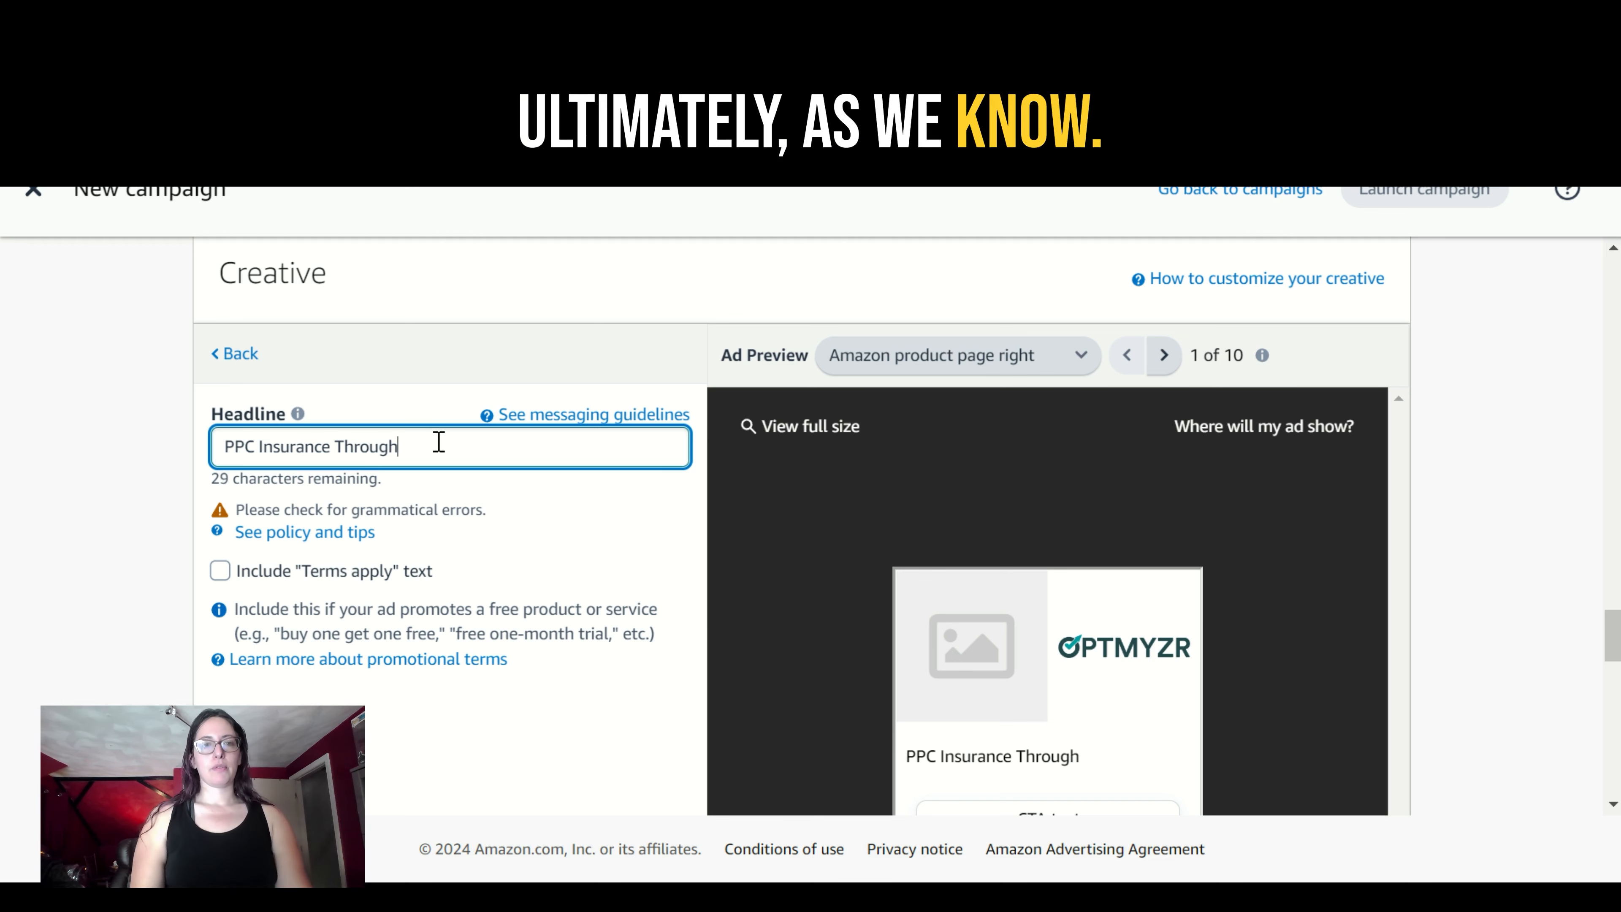
{"action": "left_click_drag", "start_coordinate": [239, 439], "coordinate": [205, 447]}
{"action": "type", "text": "PPC Insurance Through Automation Layering"}
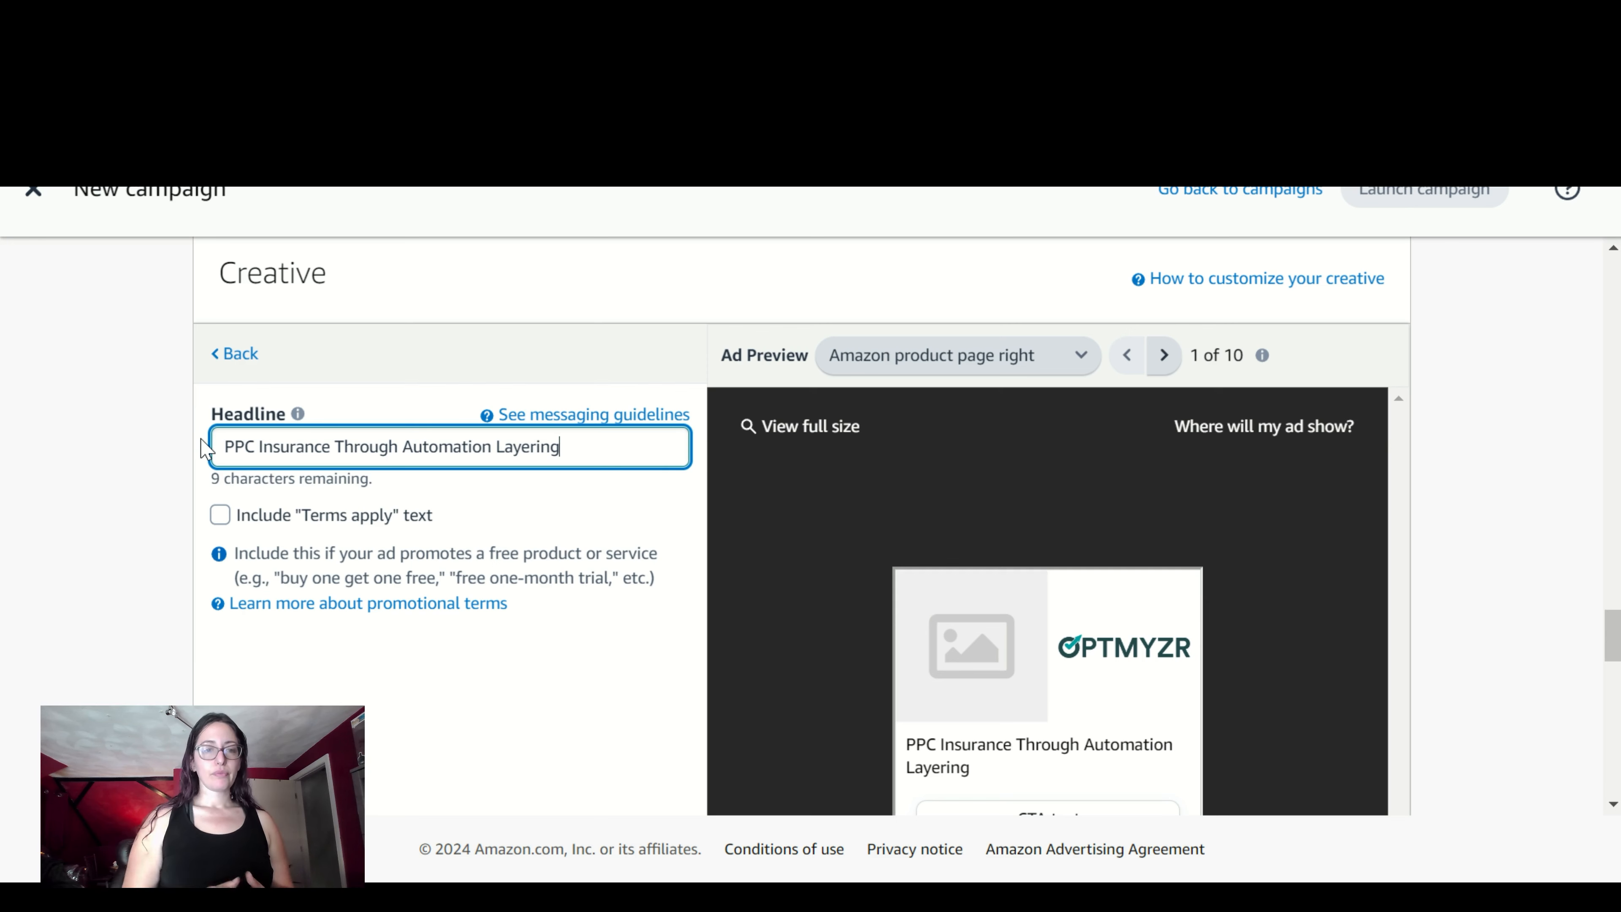
{"action": "left_click_drag", "start_coordinate": [1612, 635], "coordinate": [1613, 630]}
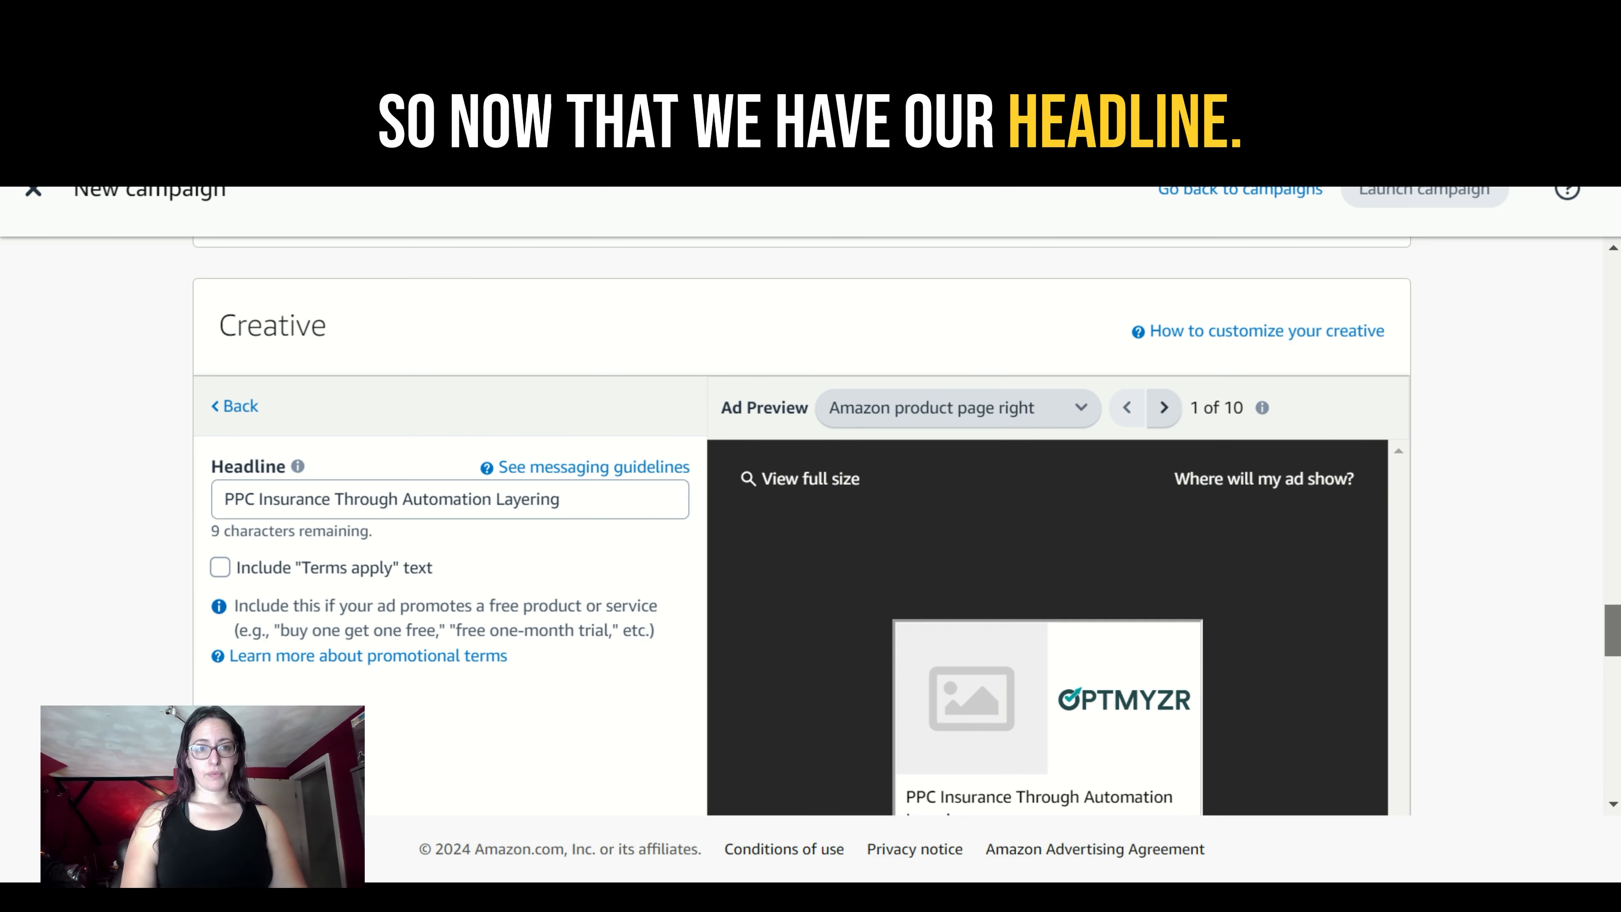
- Proceed from the lead form's details to privacy messaging and set the privacy policy link to Optmyzr's optmyzr.com/information/privacy-policy page
{"action": "scroll", "coordinate": [801, 525], "scroll_direction": "down", "scroll_amount": 10}
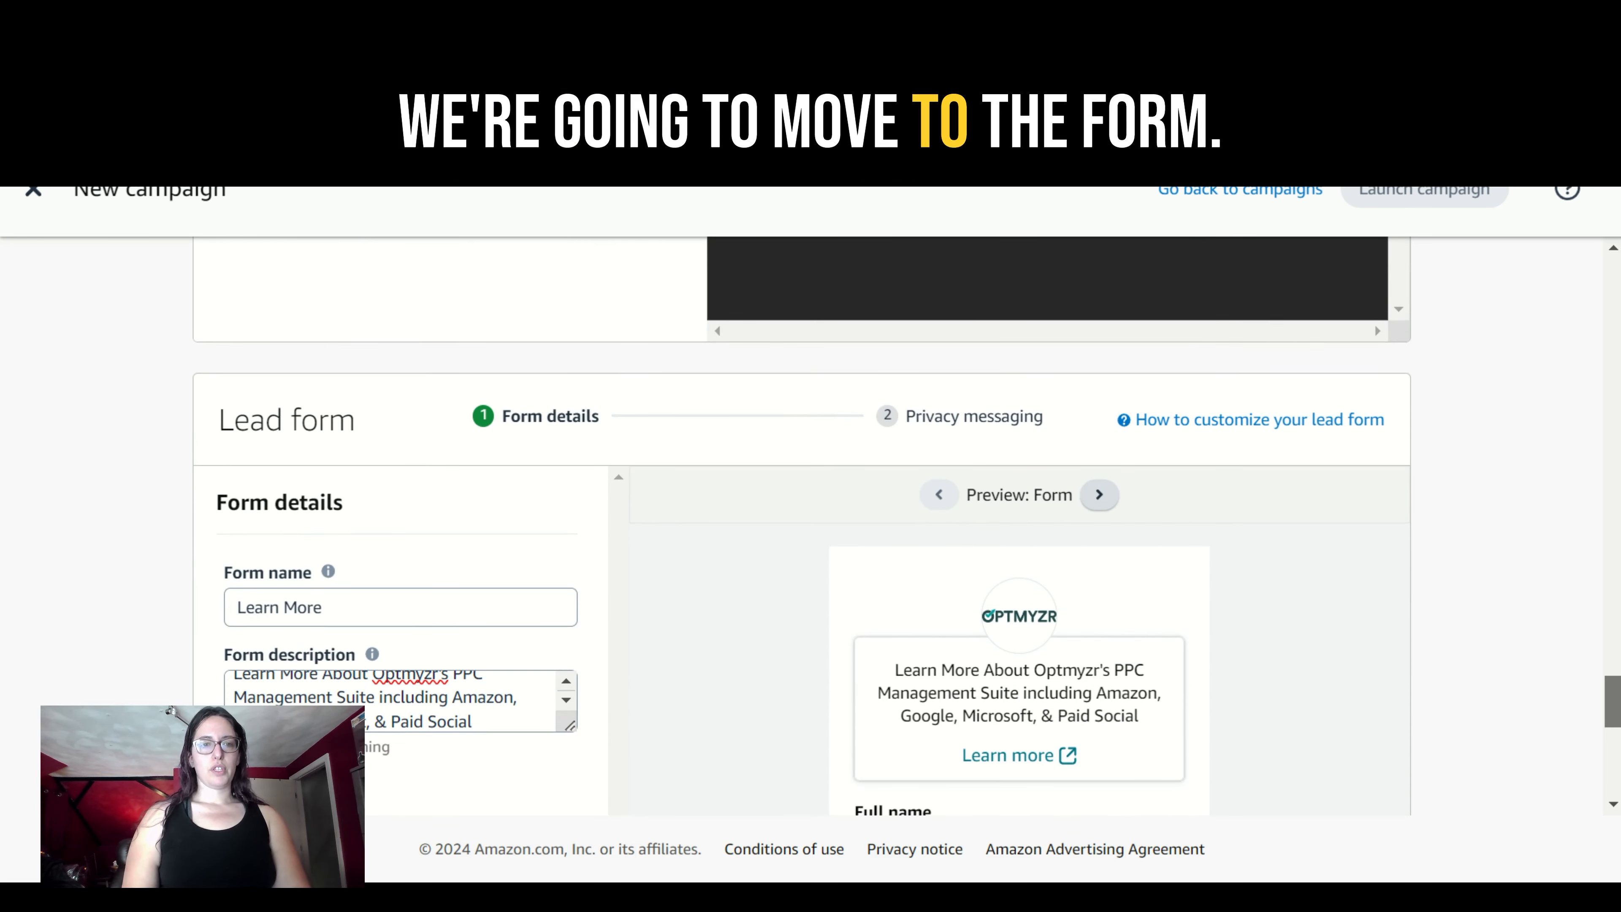
{"action": "scroll", "coordinate": [802, 525], "scroll_direction": "down", "scroll_amount": 2}
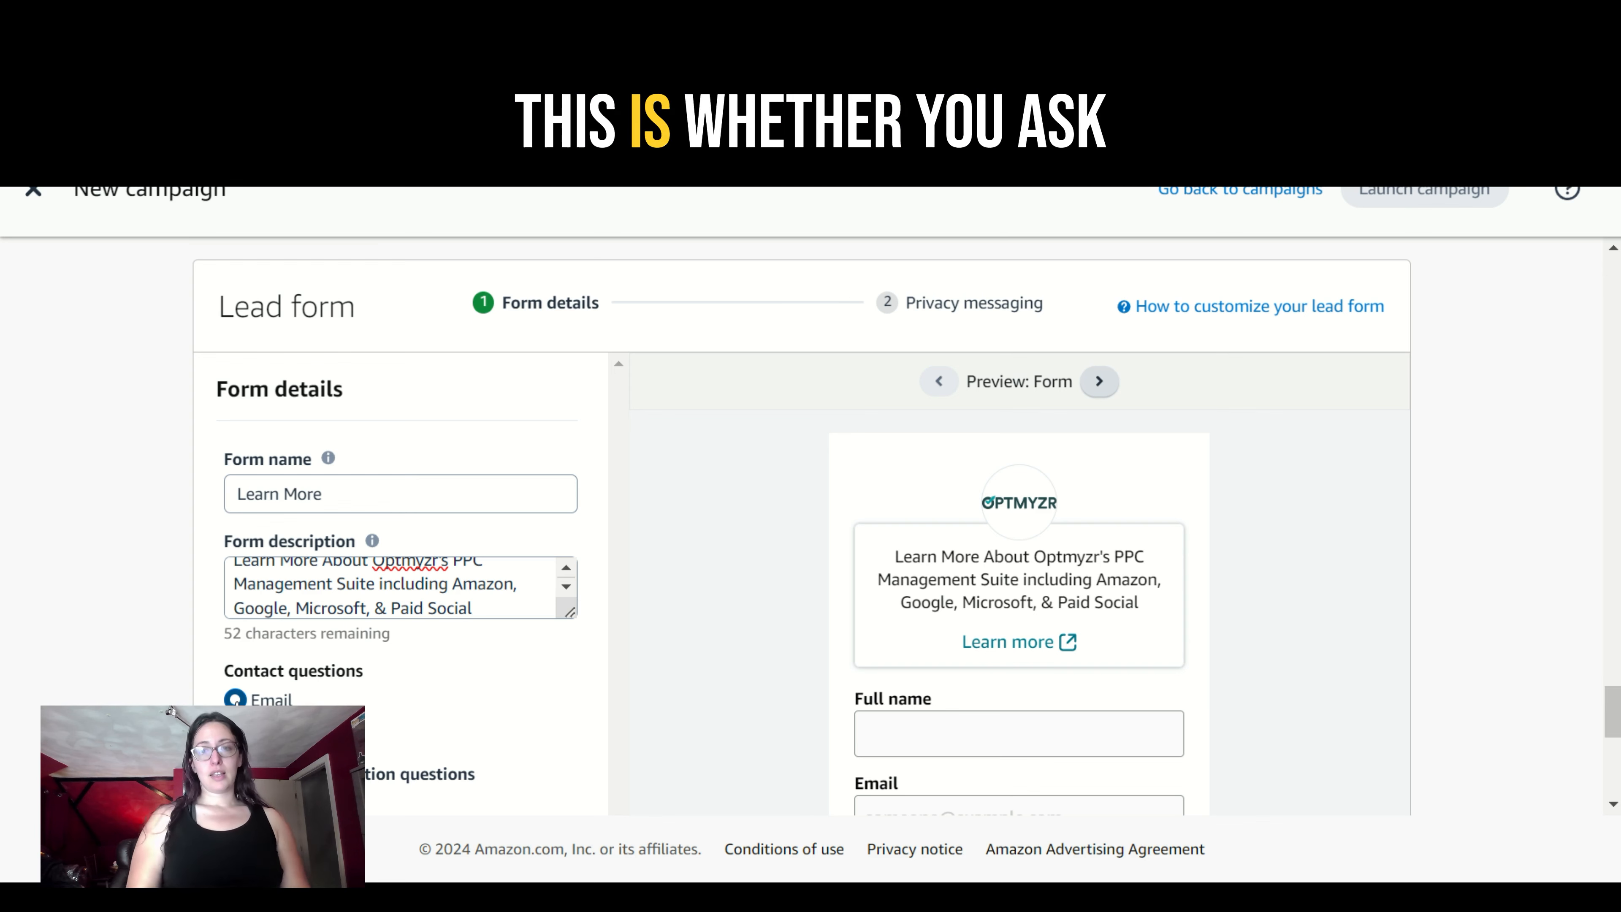
{"action": "scroll", "coordinate": [997, 714], "scroll_direction": "down", "scroll_amount": 3}
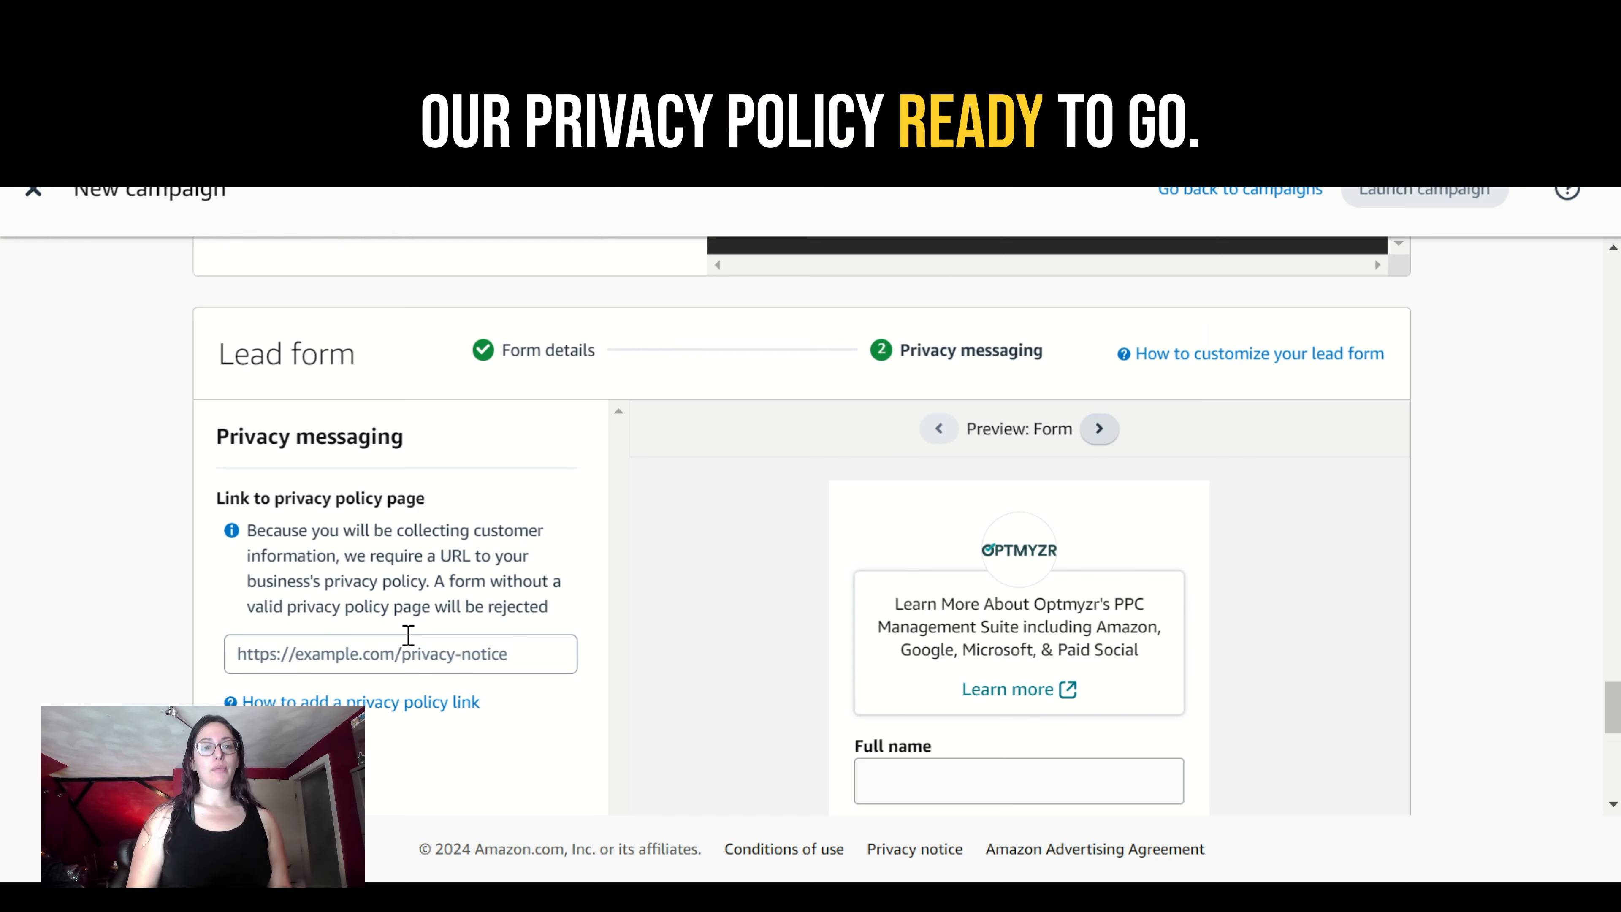
{"action": "left_click", "coordinate": [391, 654]}
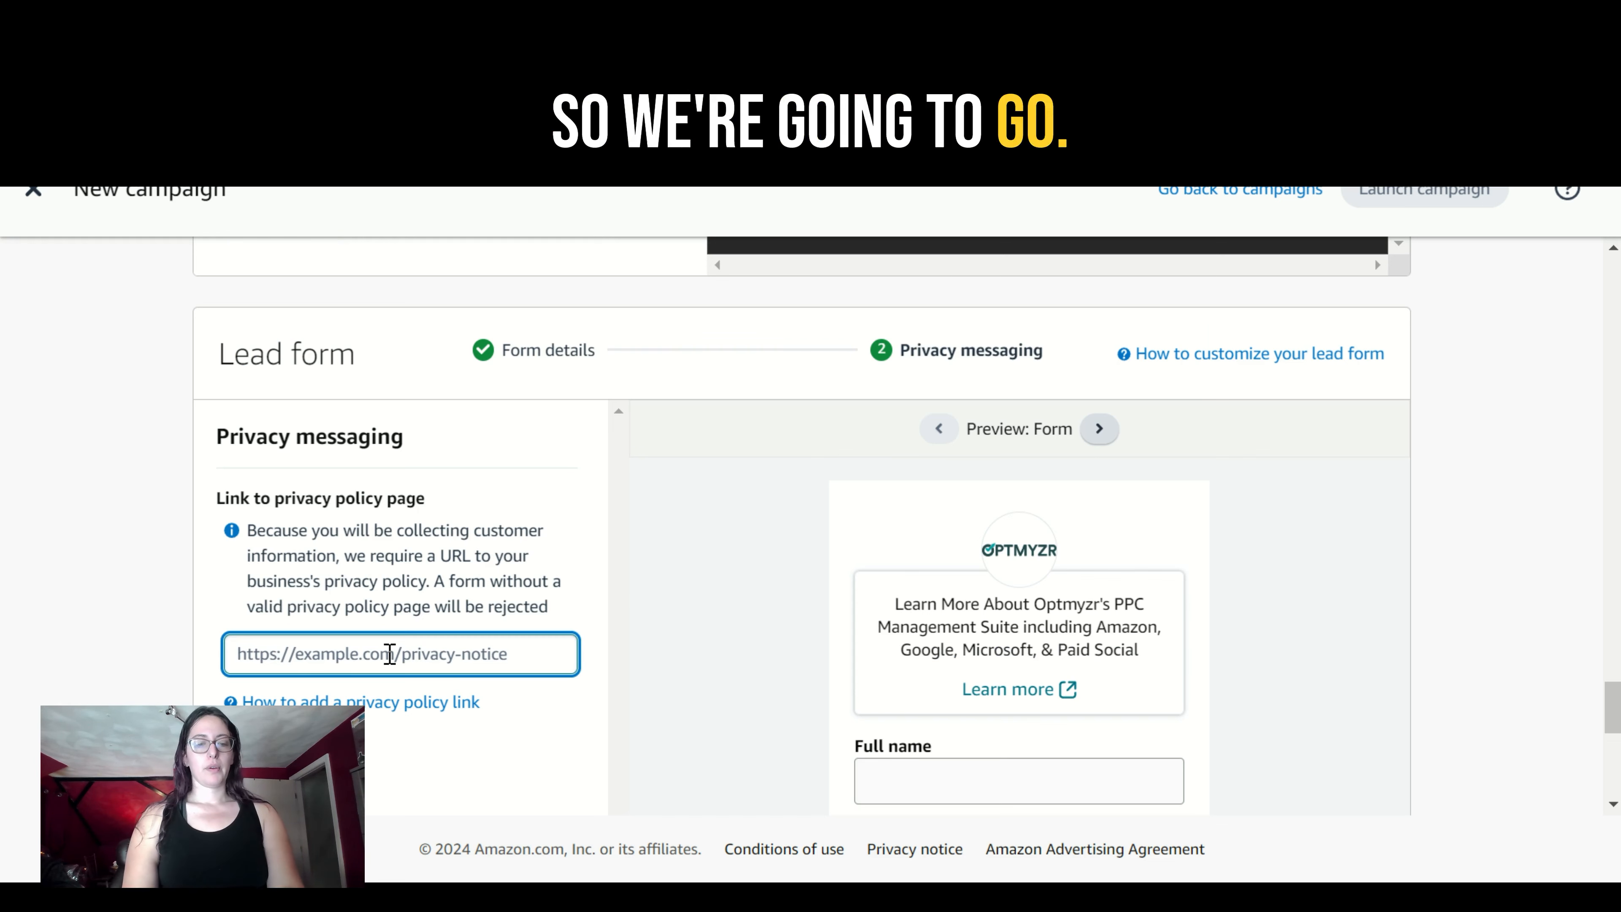
{"action": "type", "text": "https://www.optmyzr.com/information/privacy-policy"}
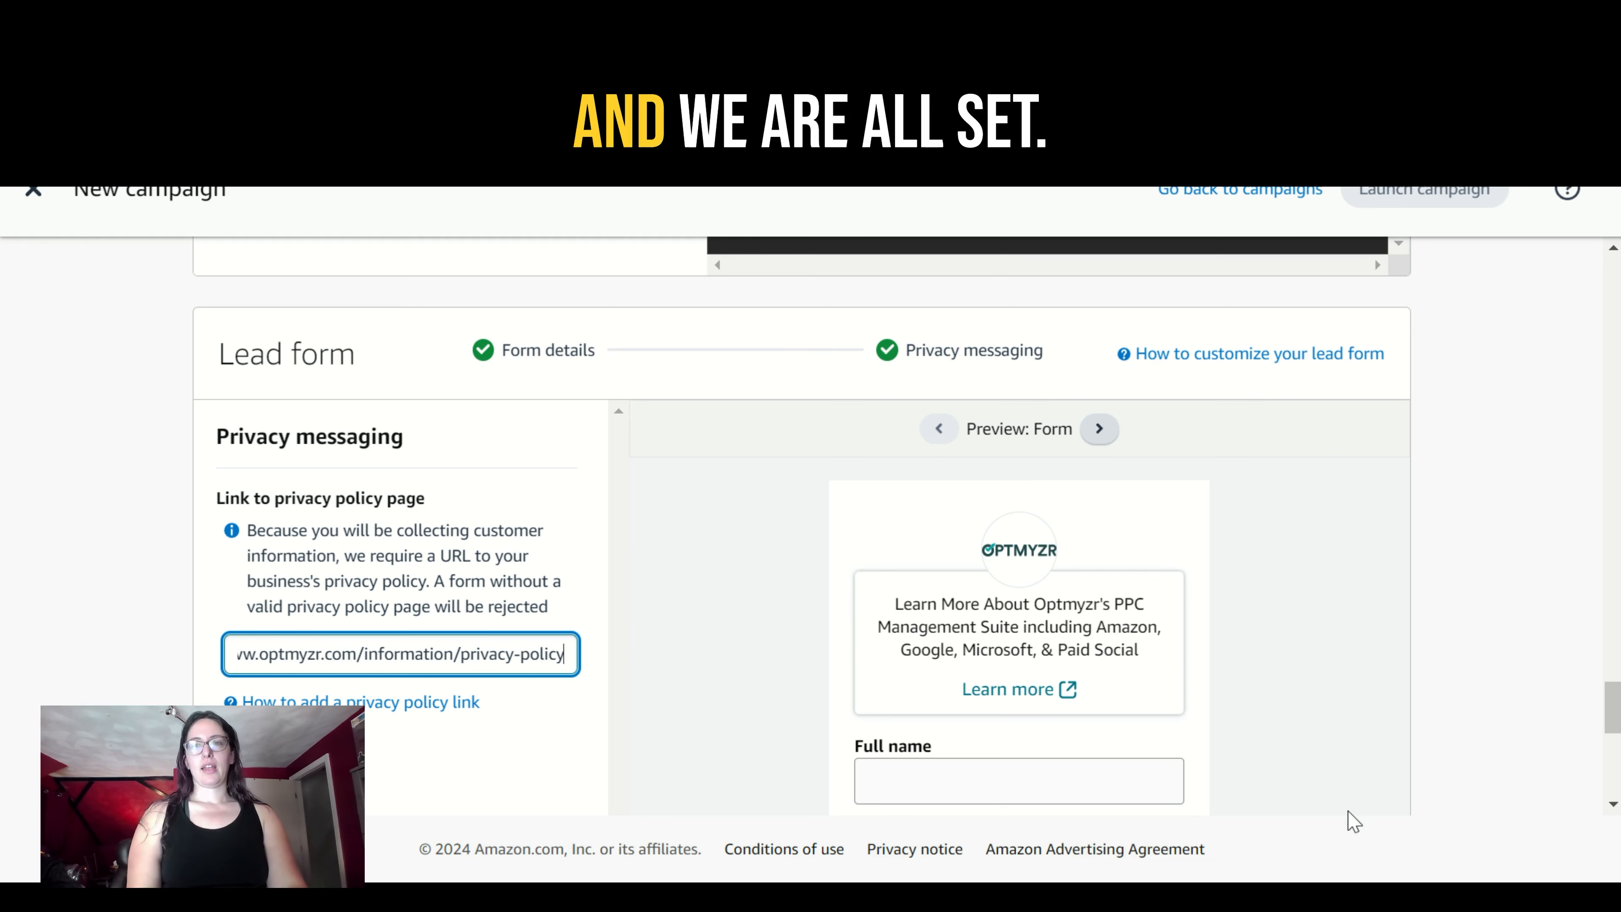
- Add the PPC lifestyle image 2168980951.jpg from the existing creative assets to the ad creative
{"action": "left_click_drag", "start_coordinate": [1612, 703], "coordinate": [1589, 639]}
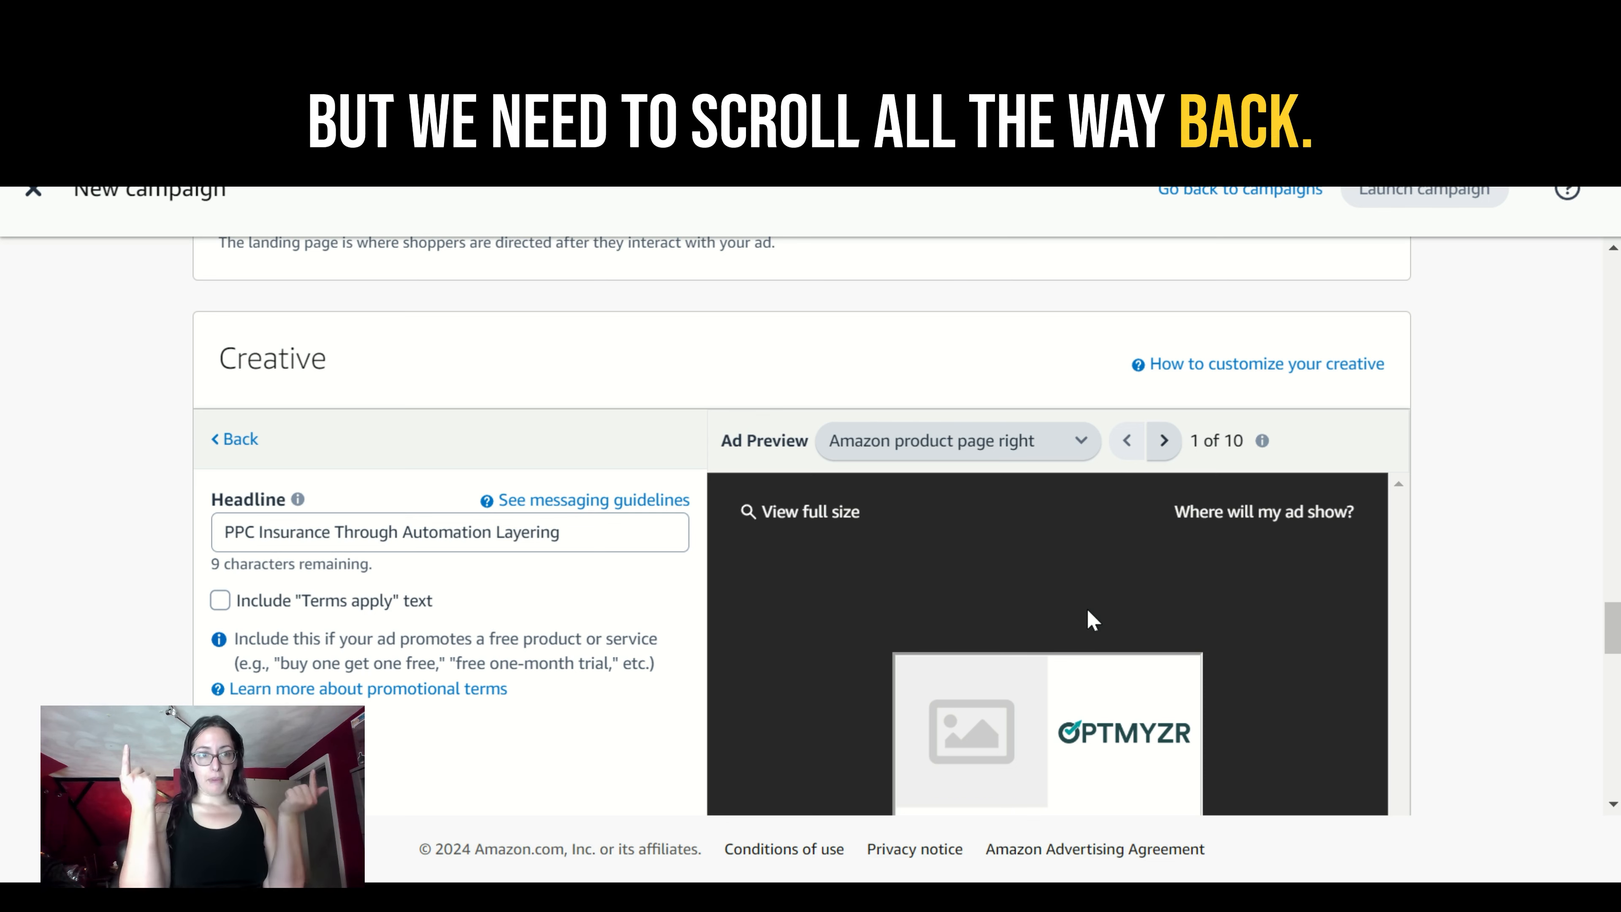
{"action": "left_click", "coordinate": [221, 438]}
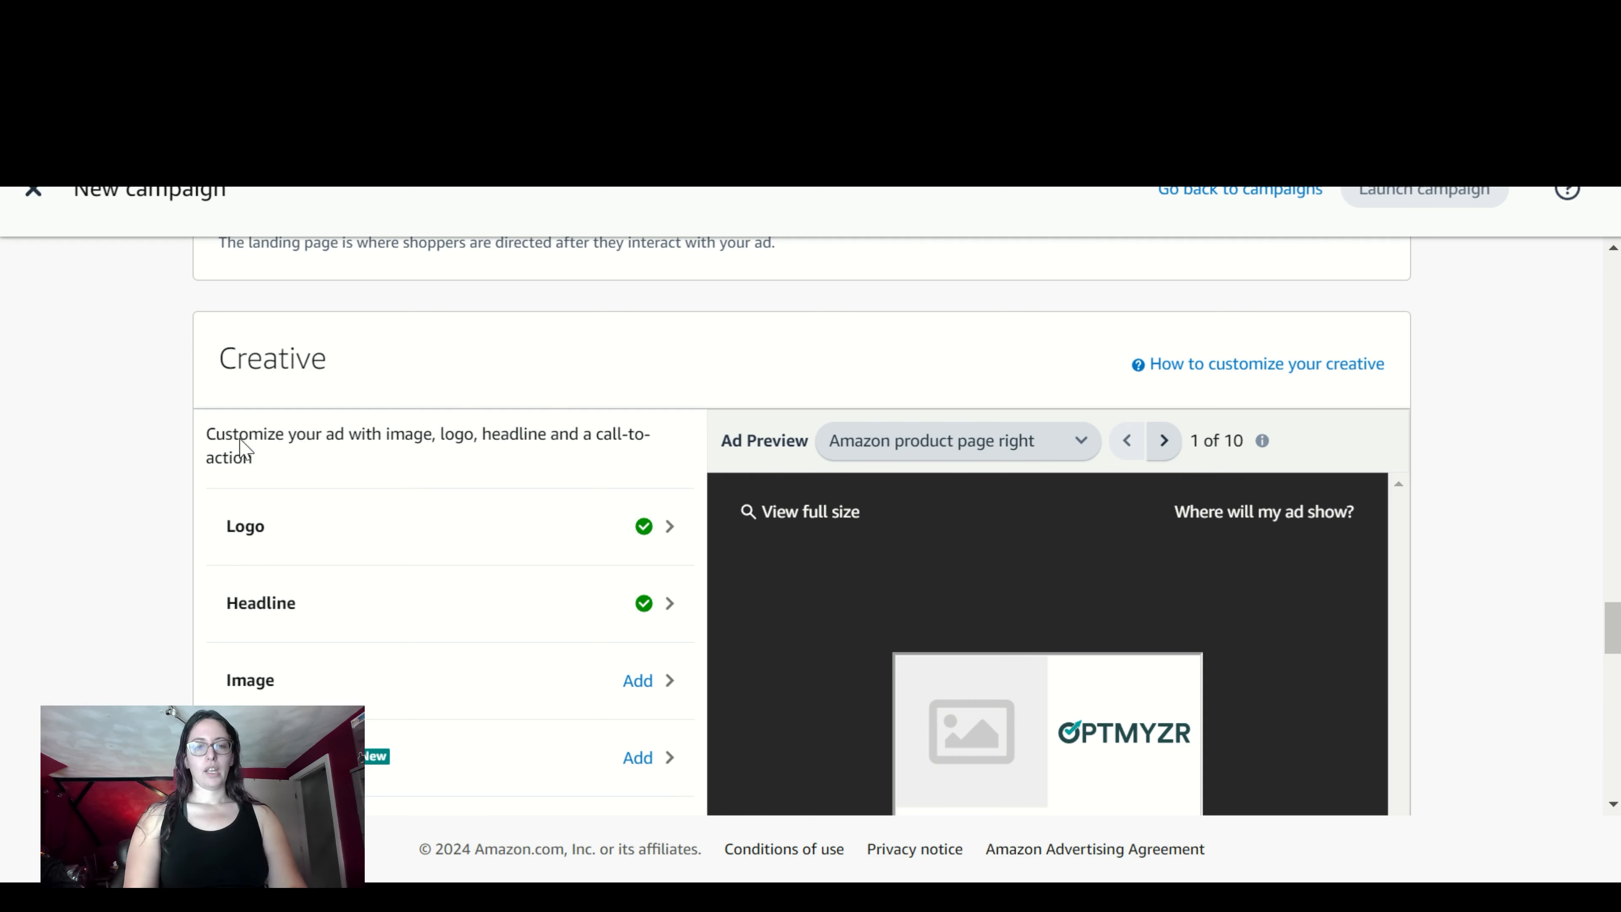
{"action": "left_click", "coordinate": [250, 680]}
{"action": "left_click", "coordinate": [327, 445]}
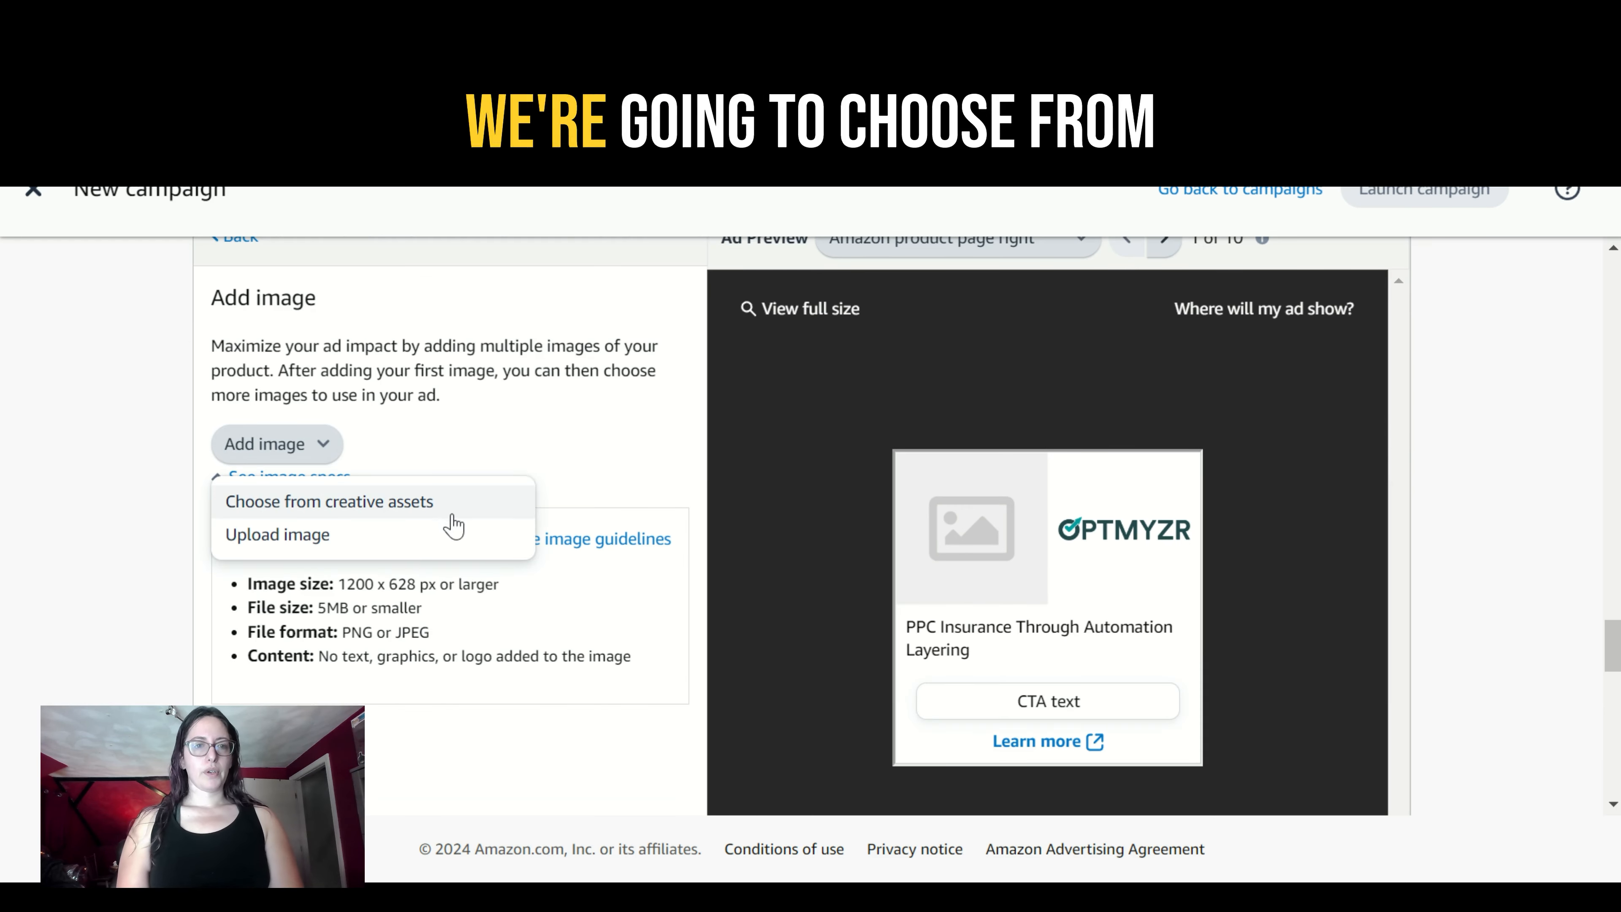
{"action": "left_click", "coordinate": [450, 502]}
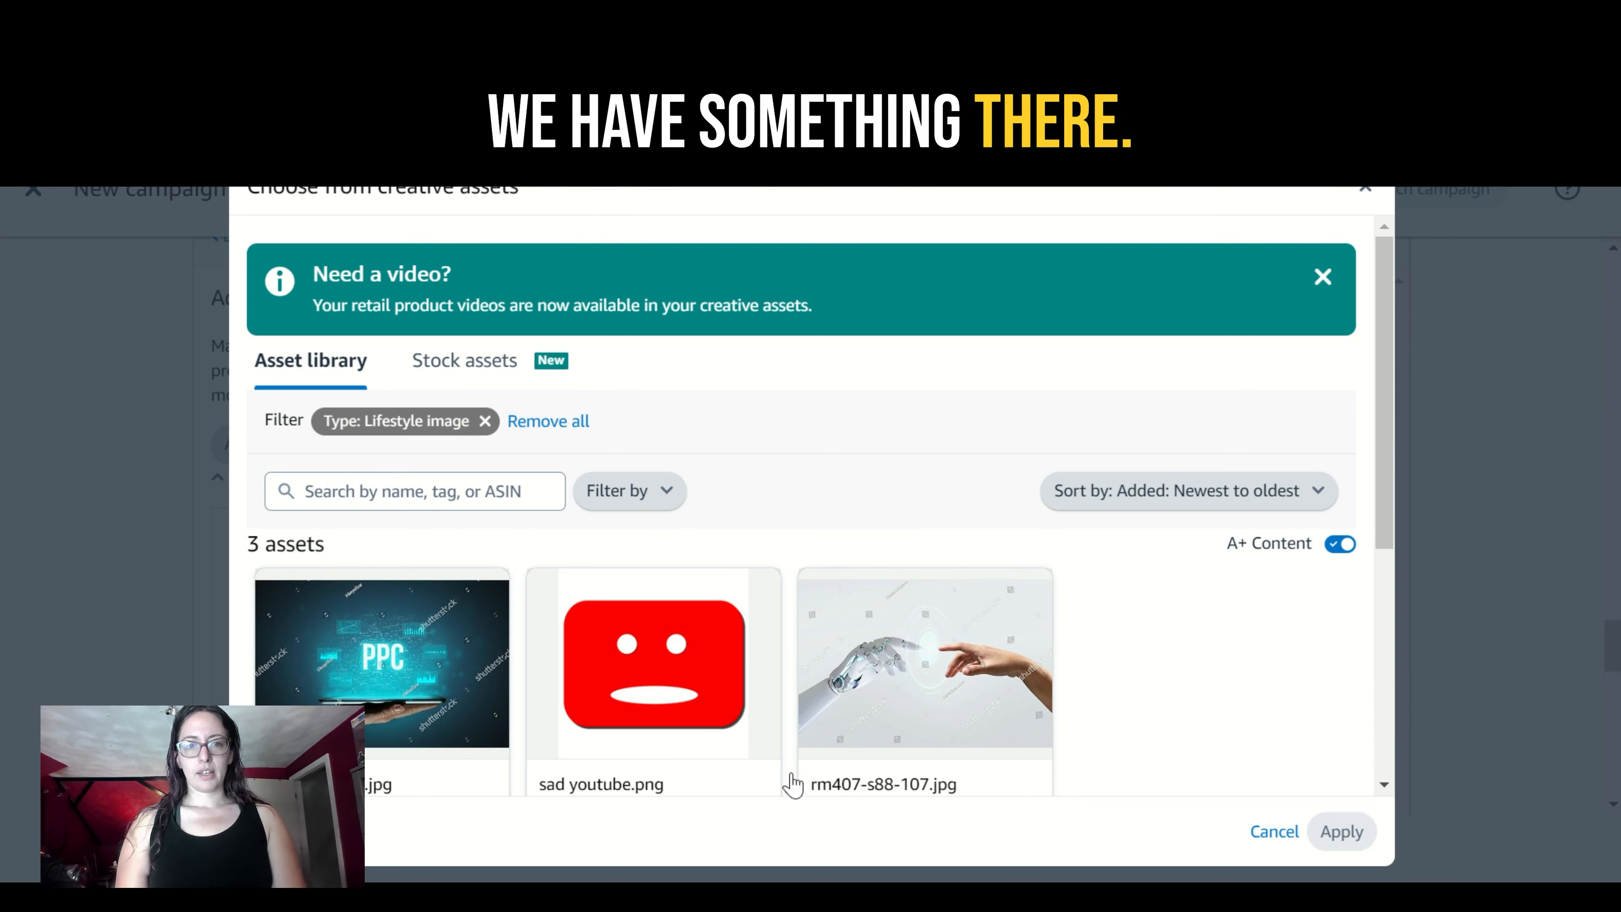
{"action": "left_click", "coordinate": [481, 708]}
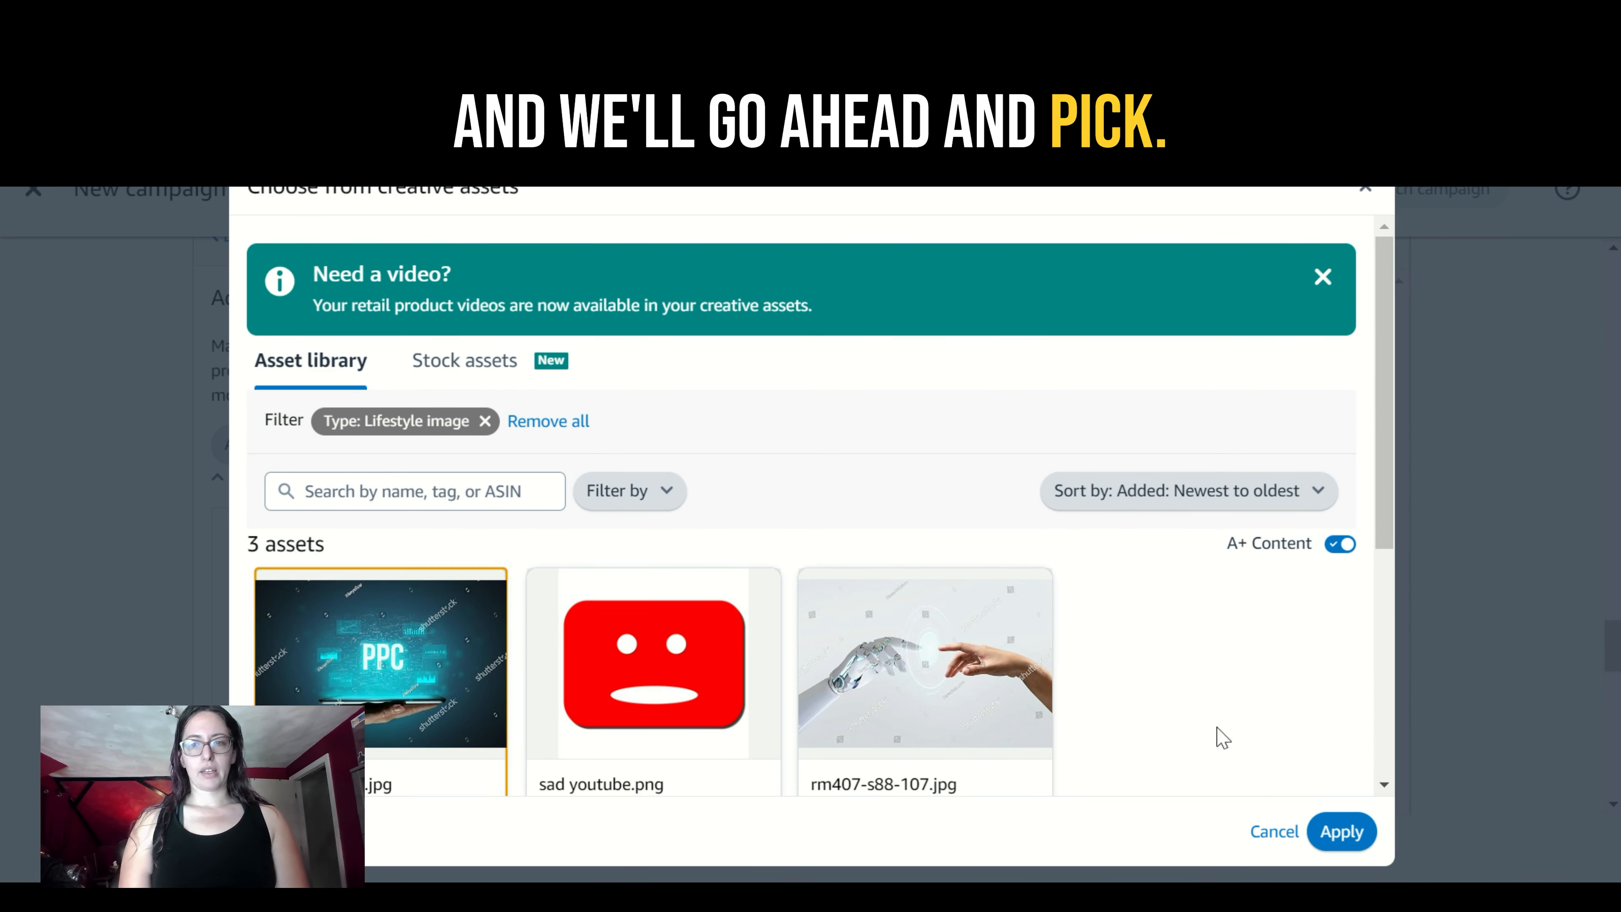
{"action": "left_click", "coordinate": [1361, 833]}
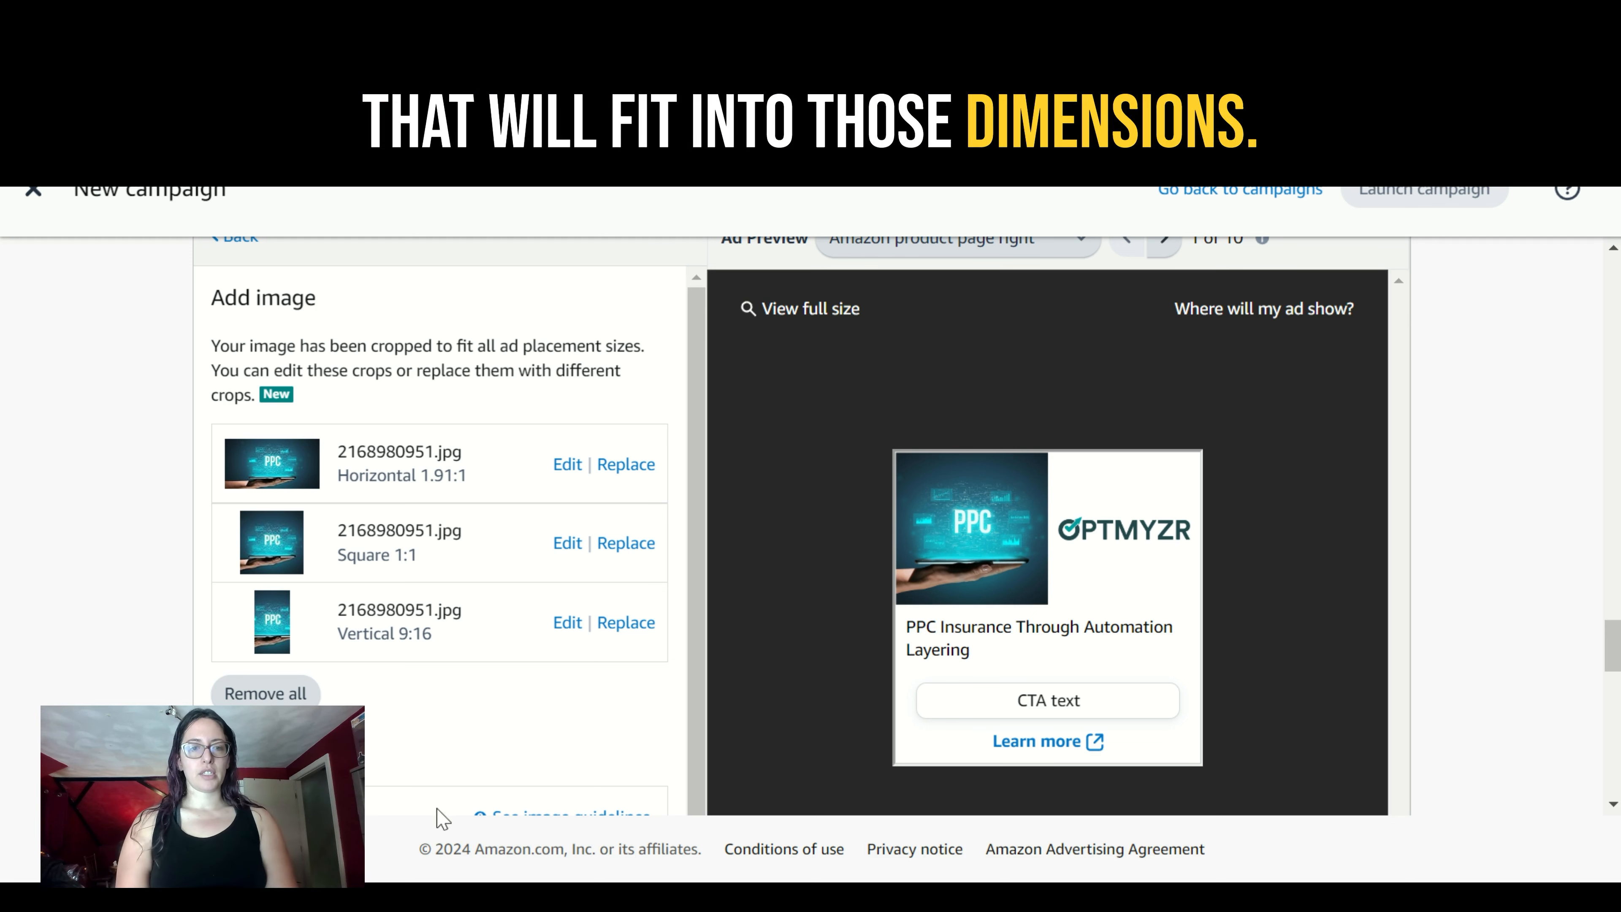
- Check the added image's crops and specifications, and launch the completed campaign
{"action": "scroll", "coordinate": [677, 606], "scroll_direction": "down", "scroll_amount": 1}
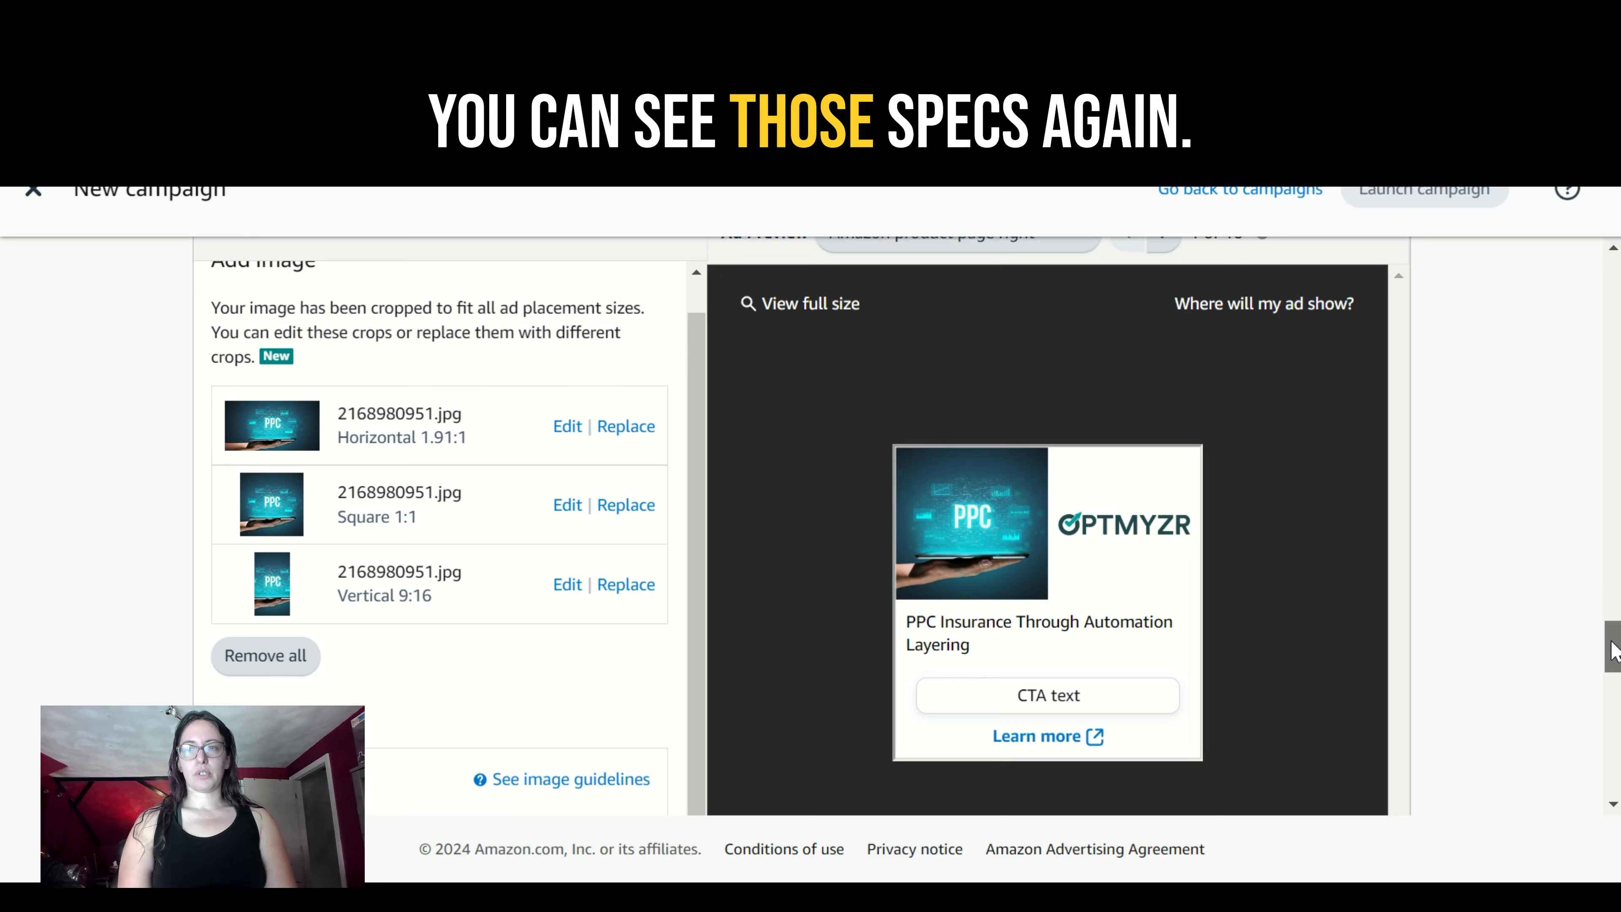
{"action": "scroll", "coordinate": [1613, 625], "scroll_direction": "down", "scroll_amount": 3}
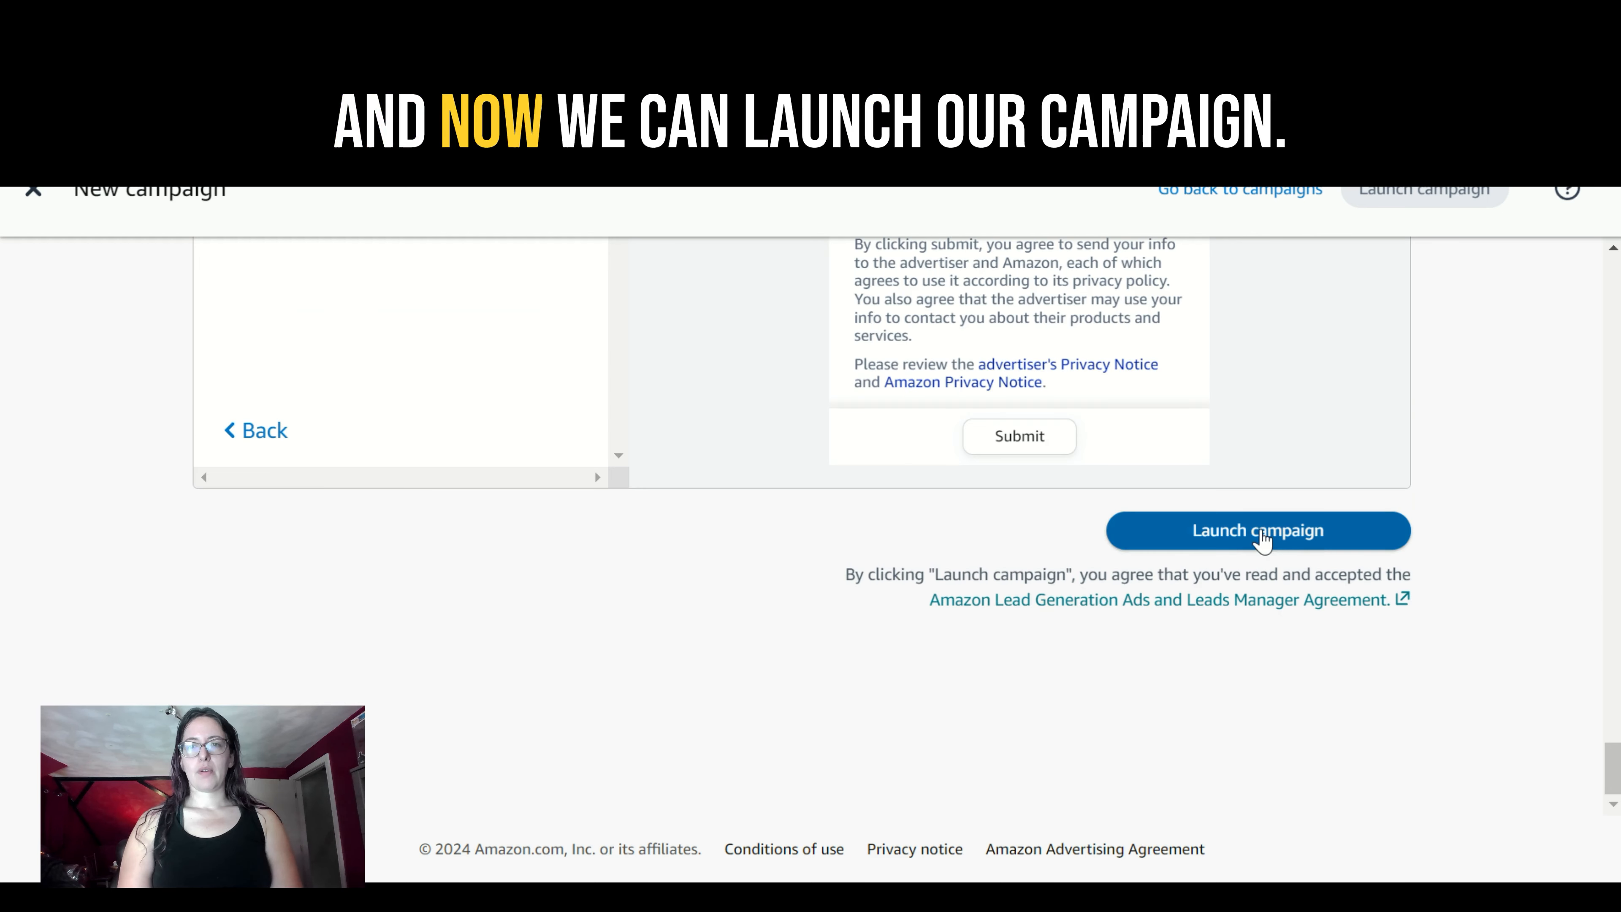
{"action": "left_click", "coordinate": [1258, 537]}
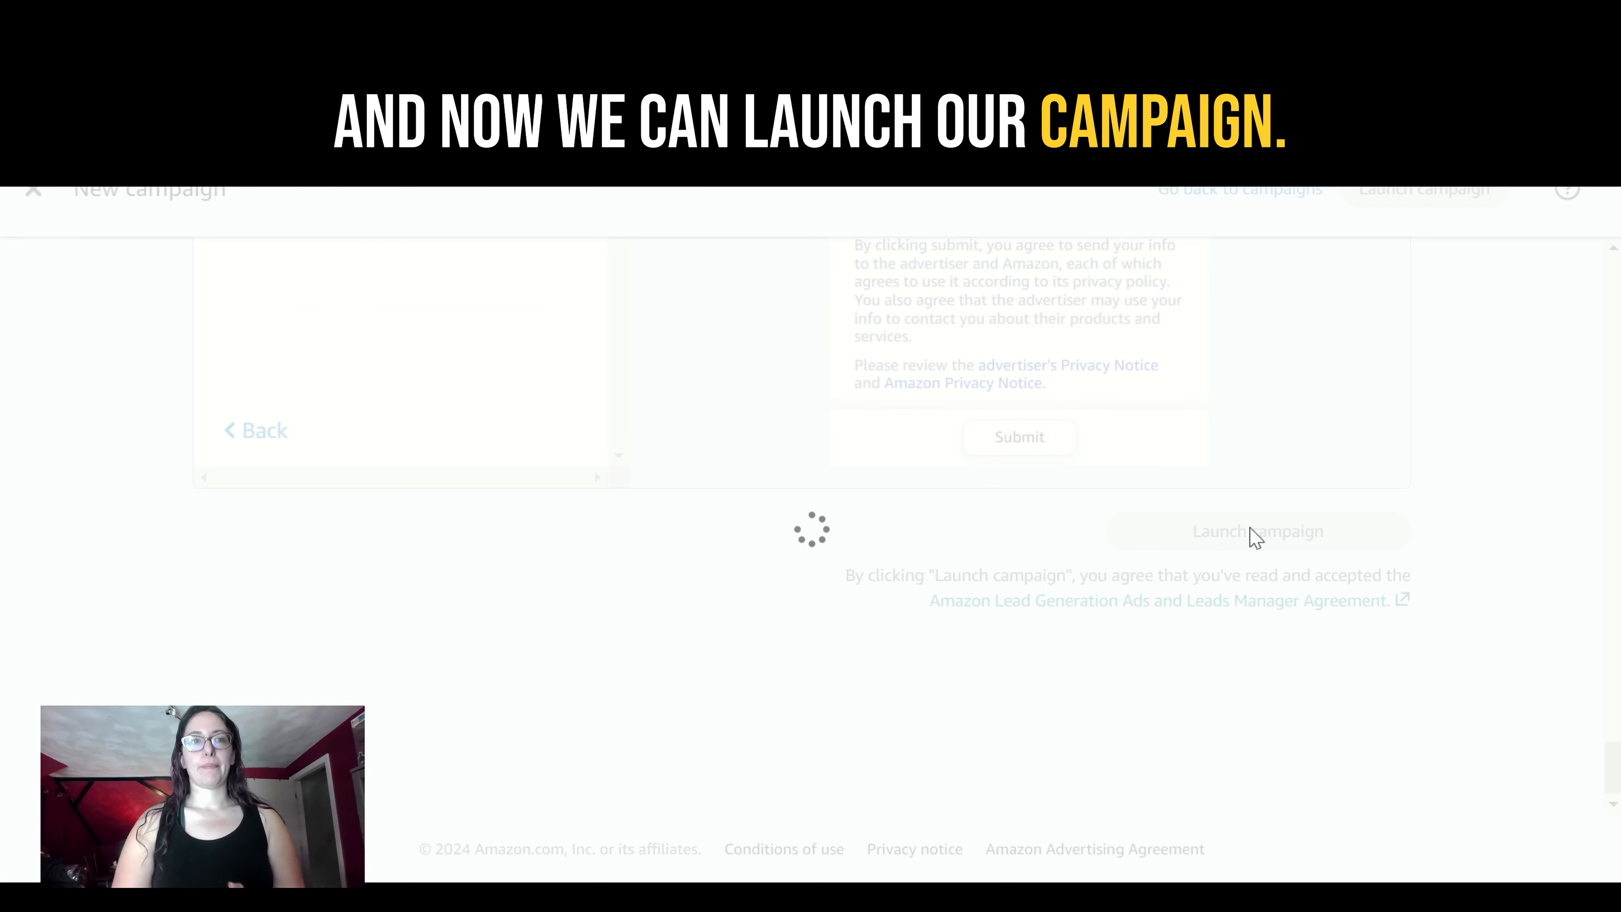